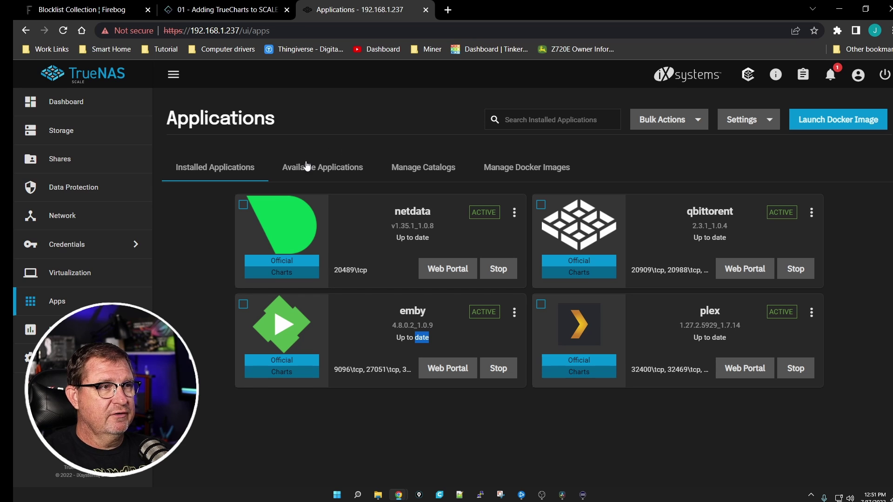
Show the Available Applications catalog and browse official charts such as syncthing and pihole
click(325, 168)
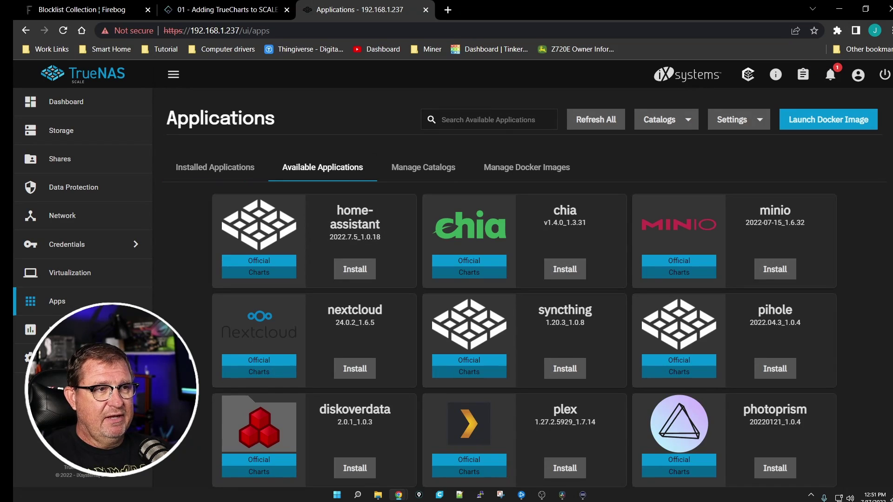
scroll(525, 288, down, 5)
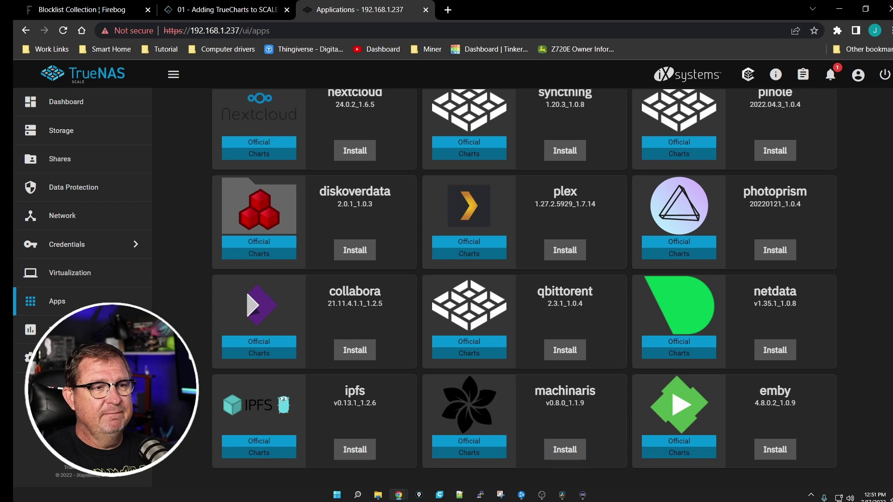
scroll(863, 328, up, 4)
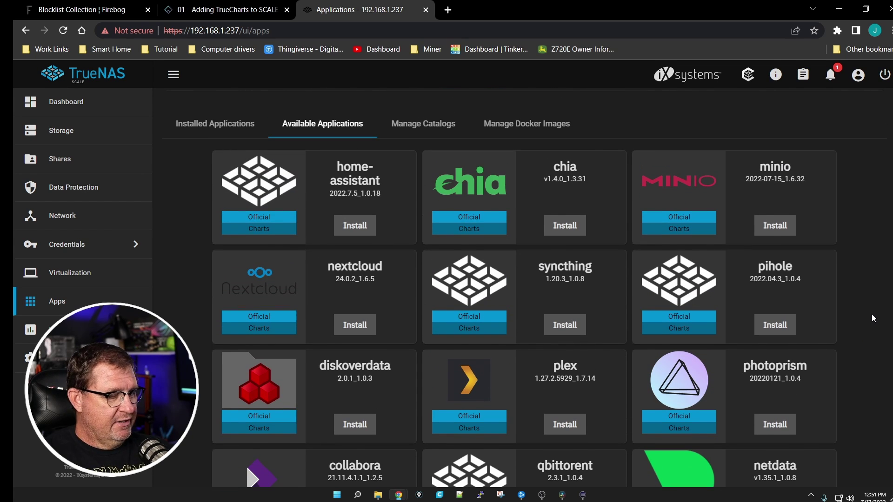
key(ctrl+shift+b)
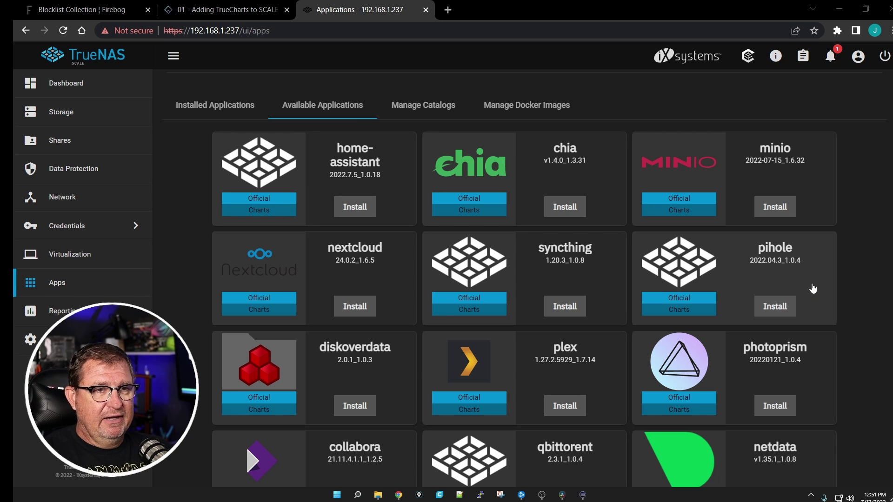
mouse_move(654, 239)
mouse_down()
mouse_move(709, 280)
mouse_move(658, 232)
mouse_up()
mouse_move(460, 235)
mouse_down()
mouse_move(478, 298)
mouse_move(463, 234)
mouse_up()
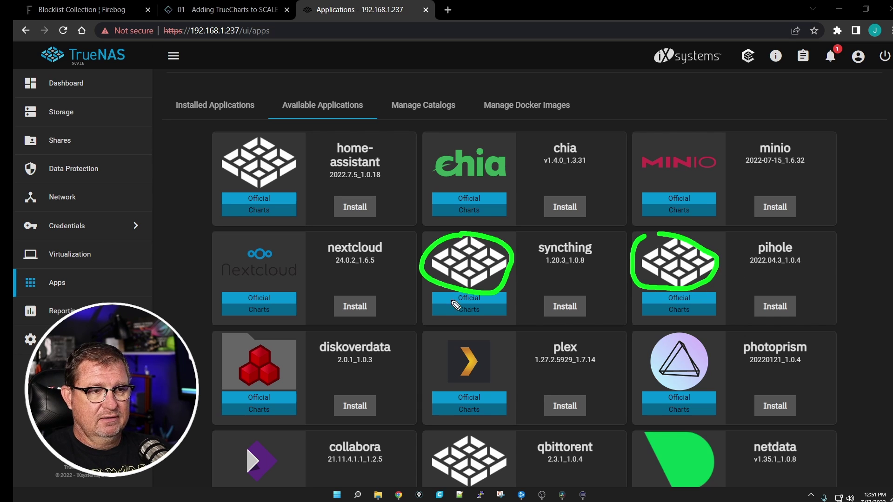
mouse_move(435, 435)
mouse_down()
mouse_move(505, 469)
mouse_move(447, 430)
mouse_up()
mouse_move(251, 121)
mouse_down()
mouse_move(220, 168)
mouse_move(306, 144)
mouse_up()
key(Escape)
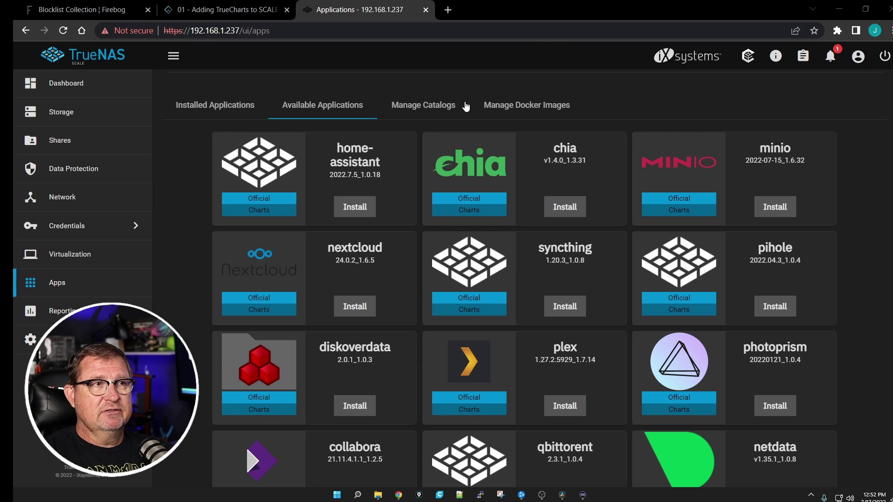
From Manage Catalogs, start adding a new catalog and accept the third-party warning
click(421, 103)
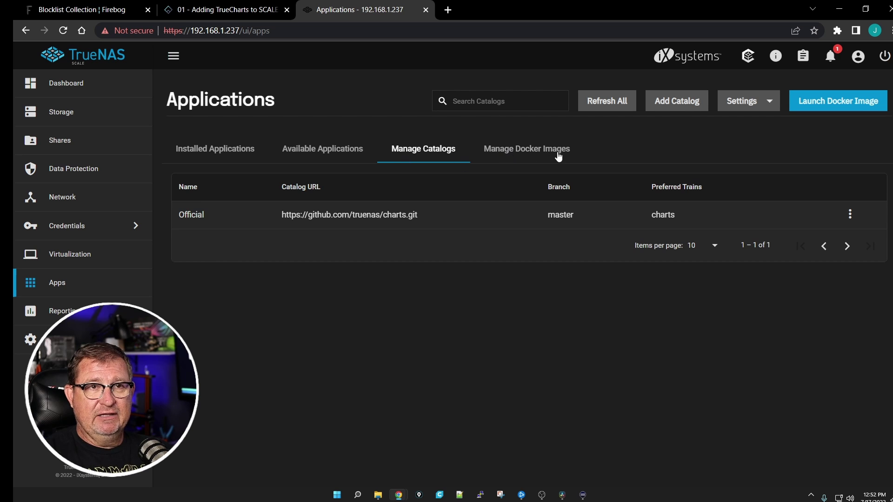
click(684, 107)
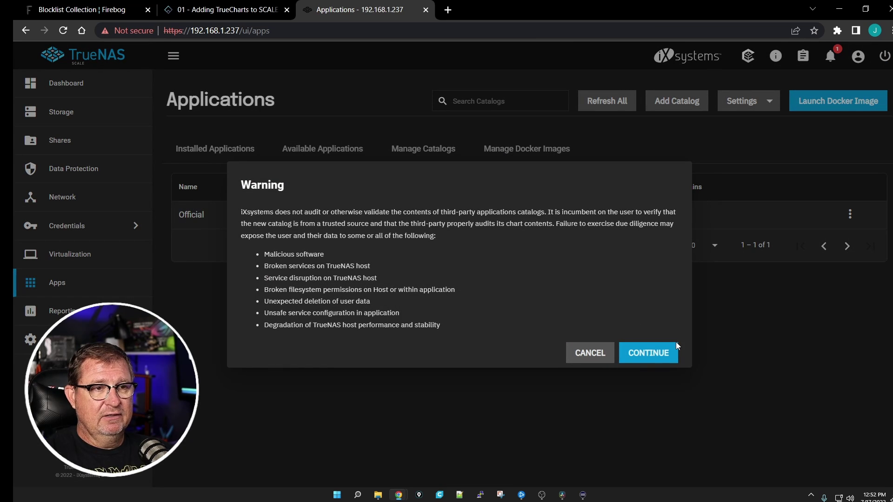
click(648, 353)
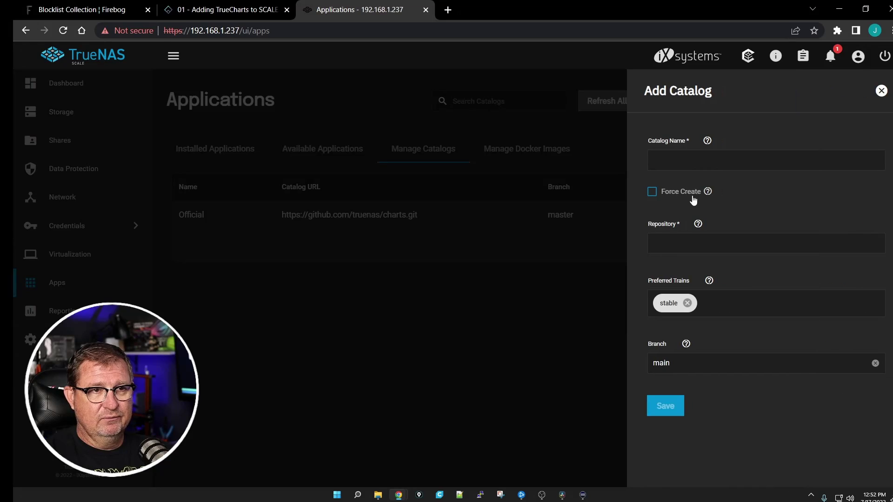
Enter TrueCharts as the catalog name, then bring up the TrueCharts setup guide
click(695, 161)
text(tR)
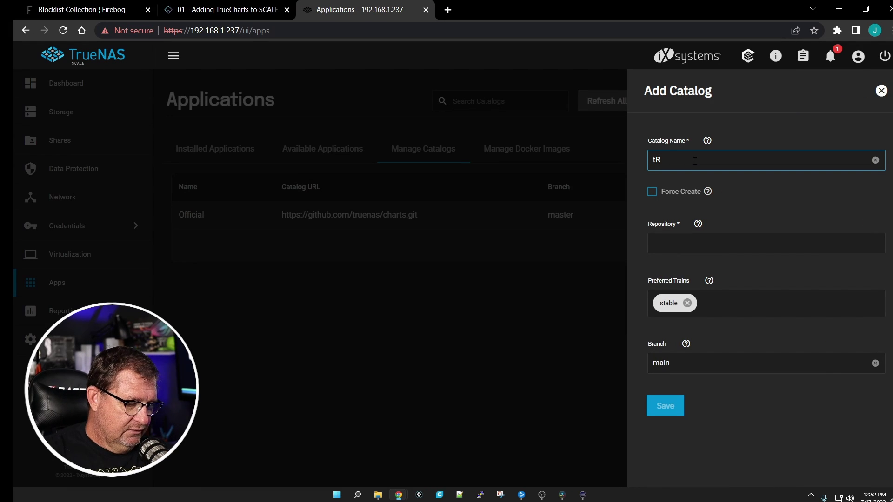
text(UEcHARTS)
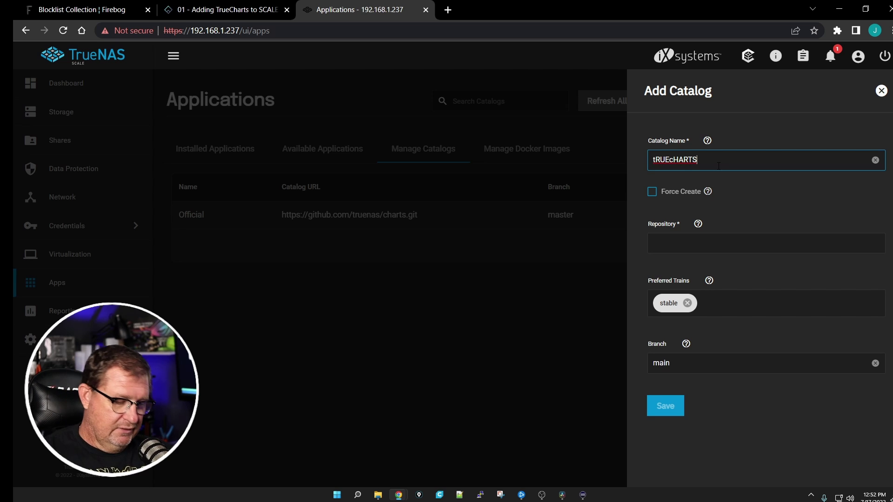
key(BackSpace)
key(BackSpace)
key(BackSpace)
key(BackSpace)
key(BackSpace)
key(BackSpace)
key(BackSpace)
key(BackSpace)
key(BackSpace)
key(BackSpace)
text(TrueCharts)
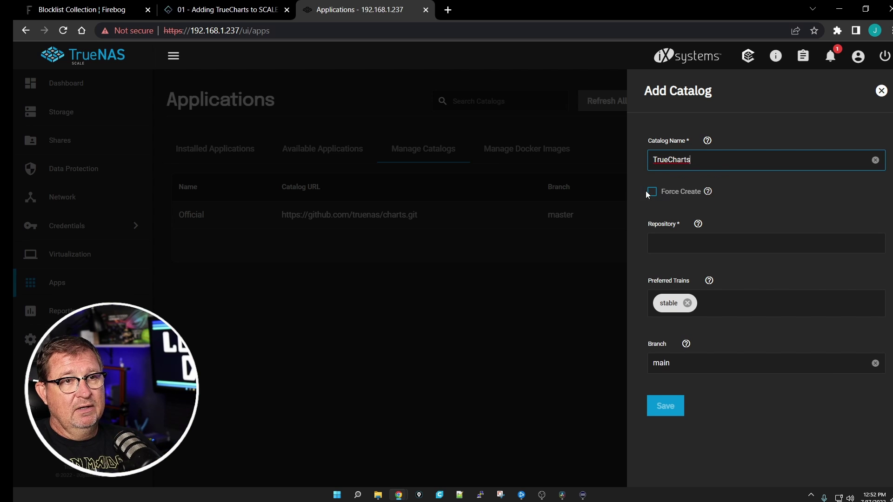
click(210, 9)
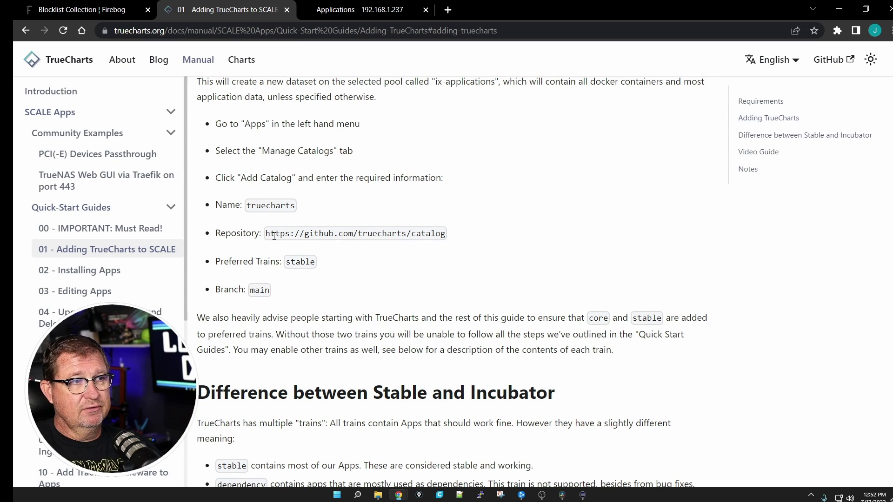
drag(269, 235, 446, 231)
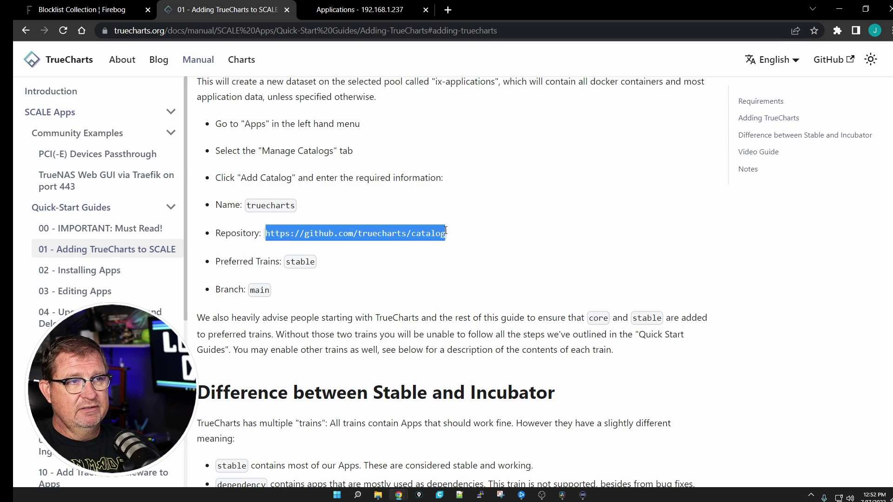
right_click(421, 233)
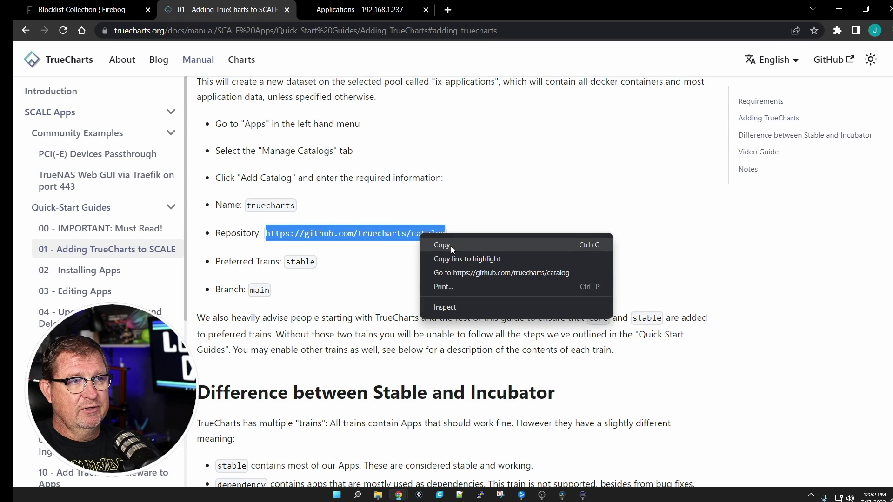
click(451, 246)
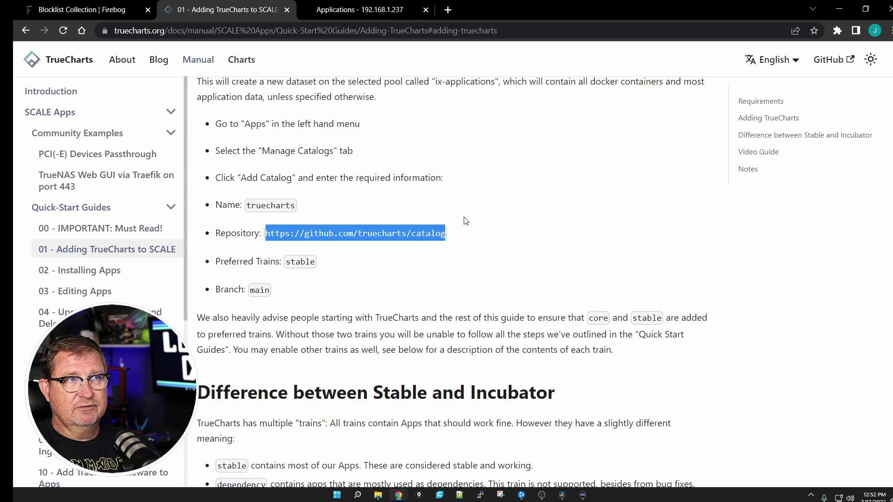
click(287, 10)
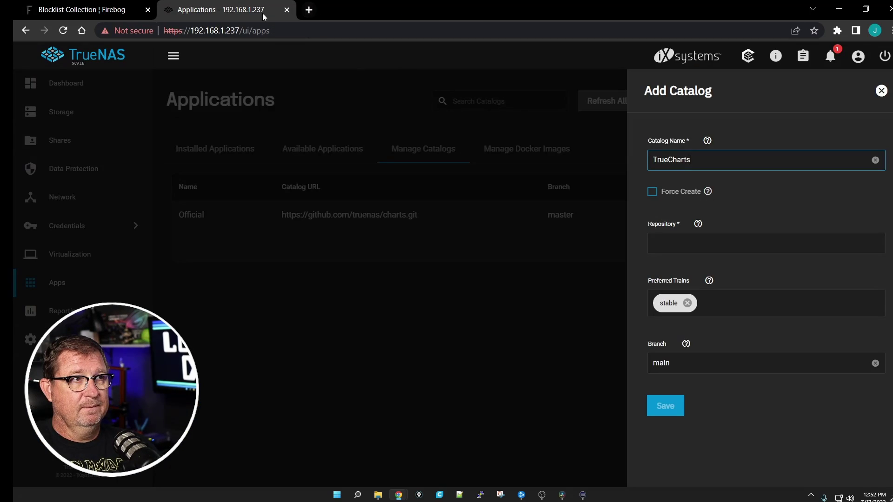
click(668, 242)
right_click(683, 244)
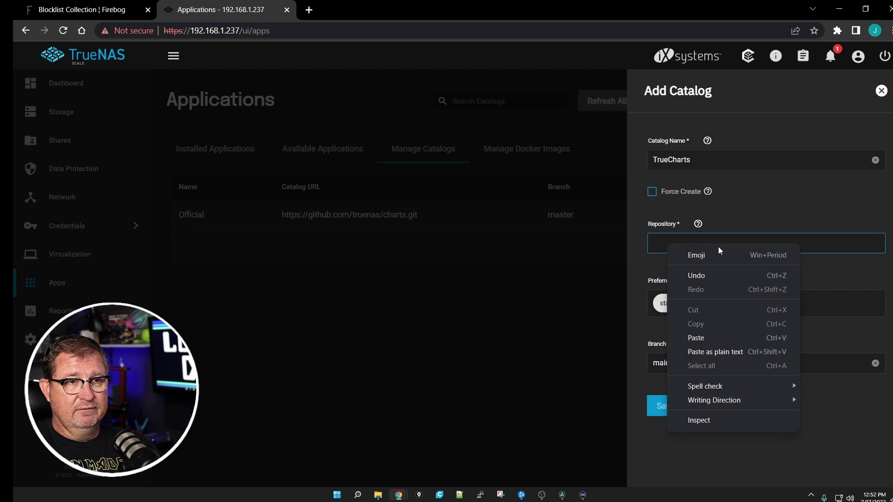
click(696, 338)
click(668, 408)
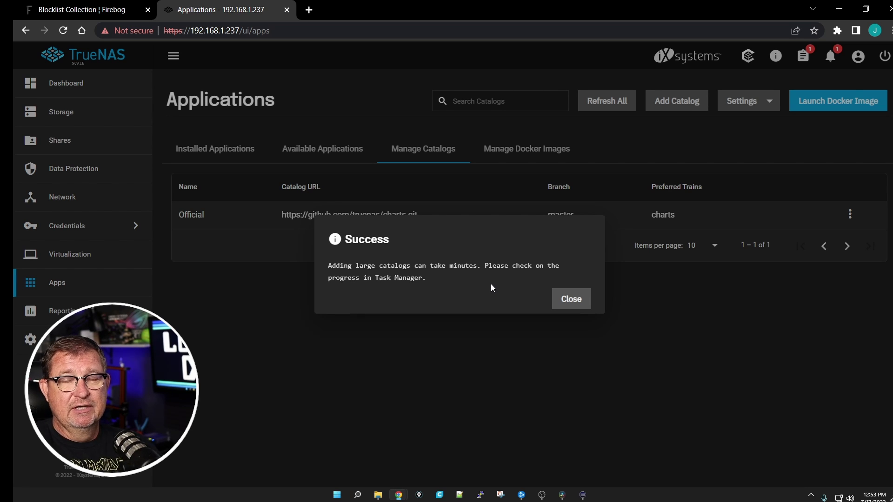
Dismiss the success message and check the catalog creation task in Task Manager
click(570, 304)
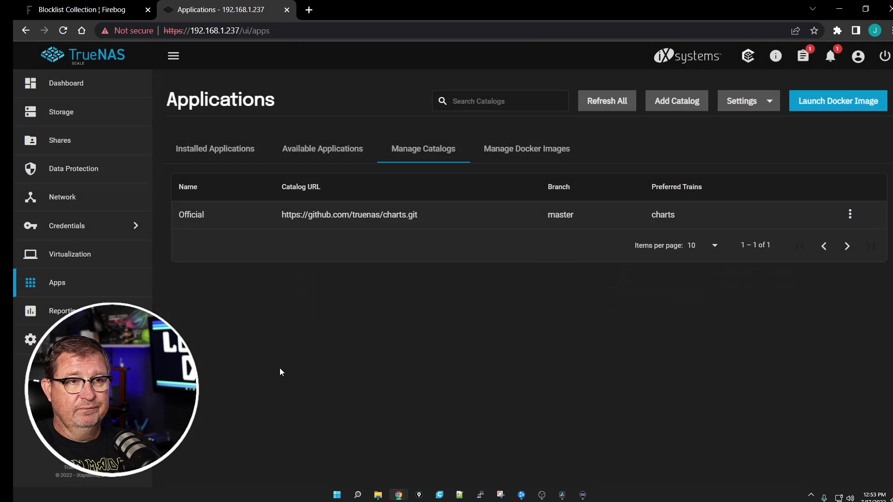
click(804, 56)
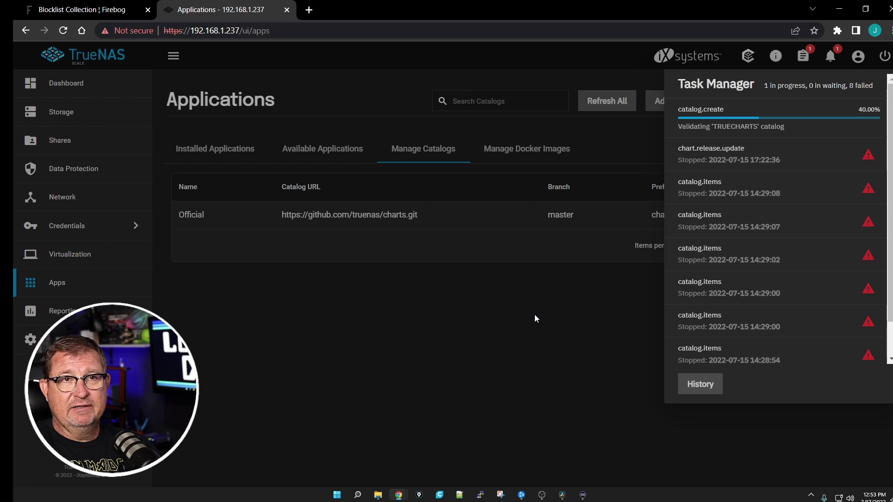
click(508, 333)
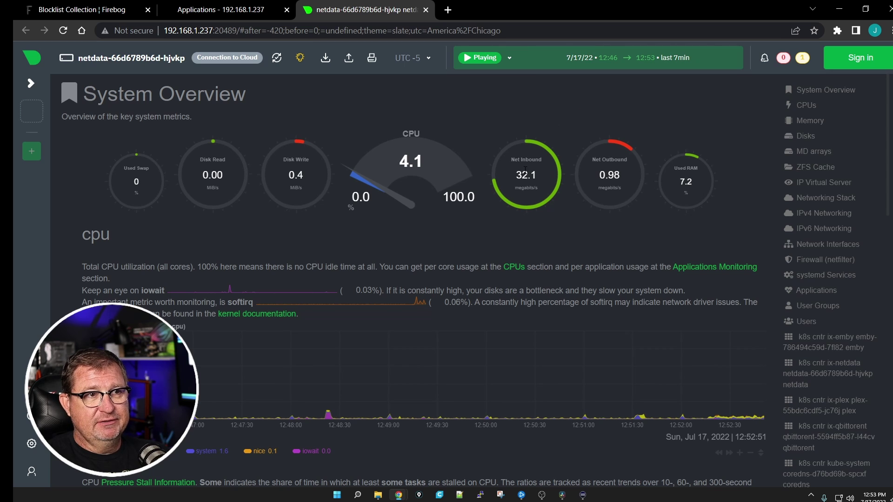
Go back from the Netdata dashboard to TrueNAS SCALE's Available Applications list
mouse_move(489, 127)
mouse_down()
mouse_move(535, 224)
mouse_move(487, 110)
mouse_move(489, 126)
mouse_up()
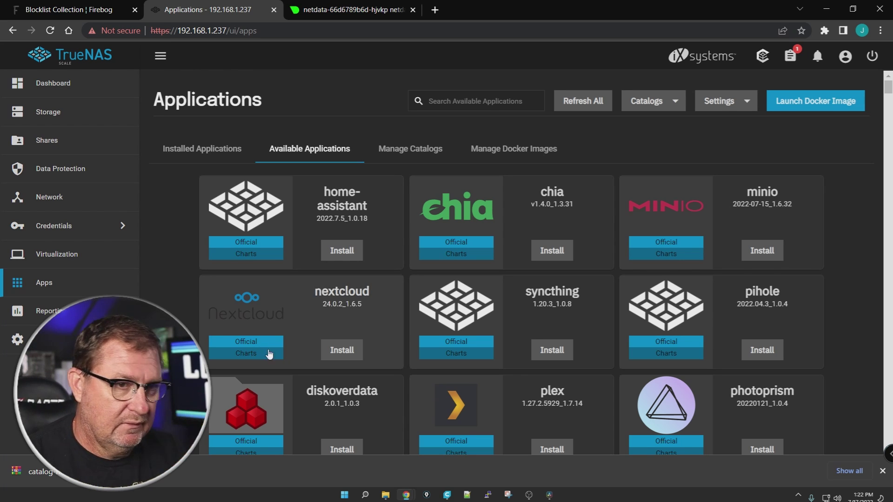
Scroll through the catalog, now showing TrueCharts apps like smokeping, tdarr and traefik, back to the top
scroll(864, 292, down, 10)
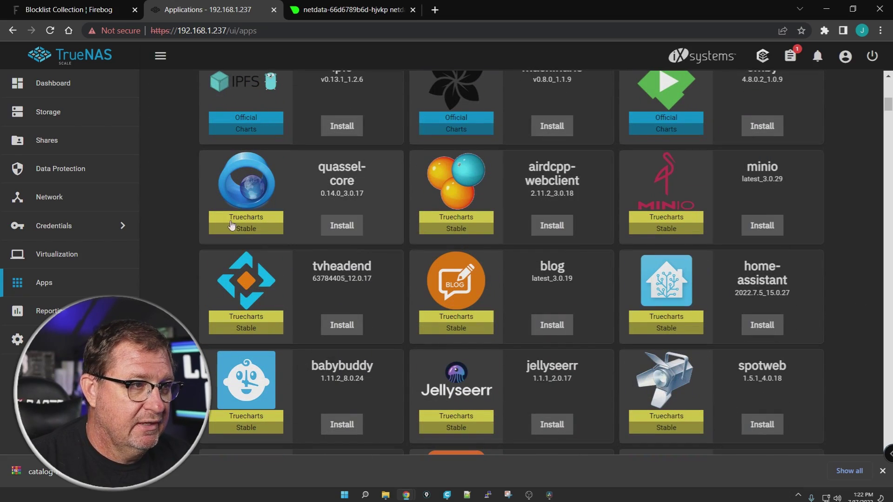
scroll(844, 300, down, 15)
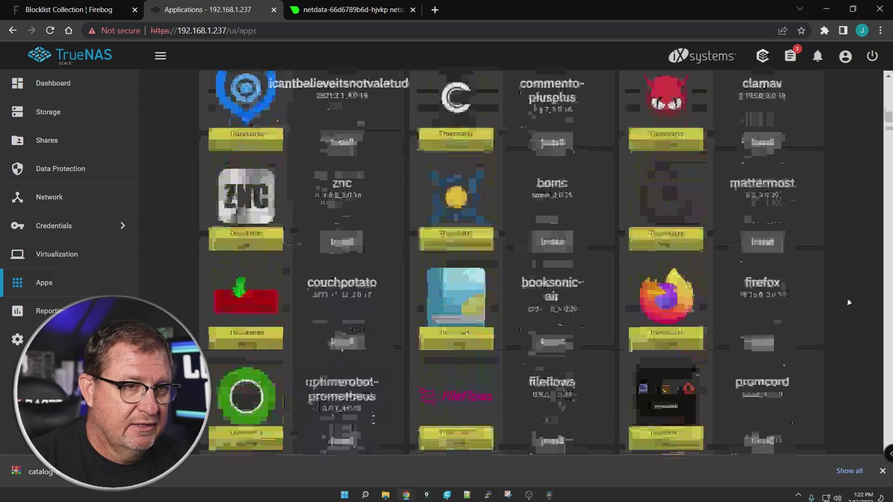
scroll(848, 301, down, 15)
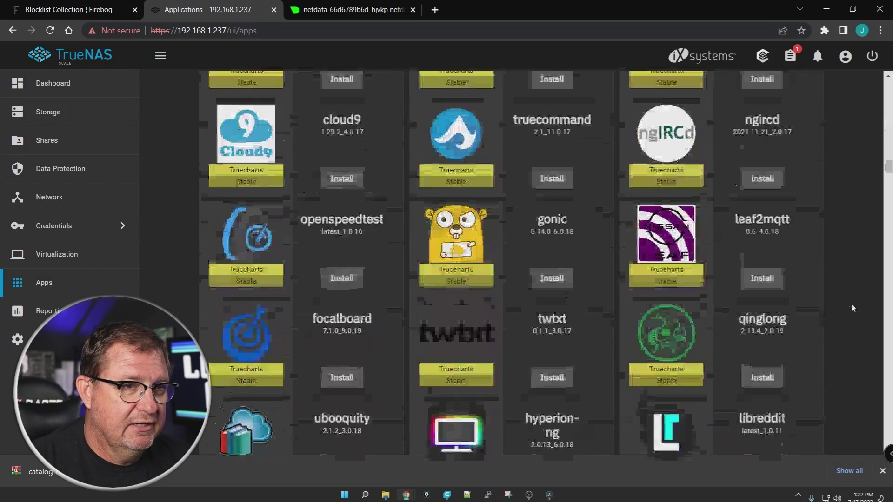
scroll(853, 308, down, 15)
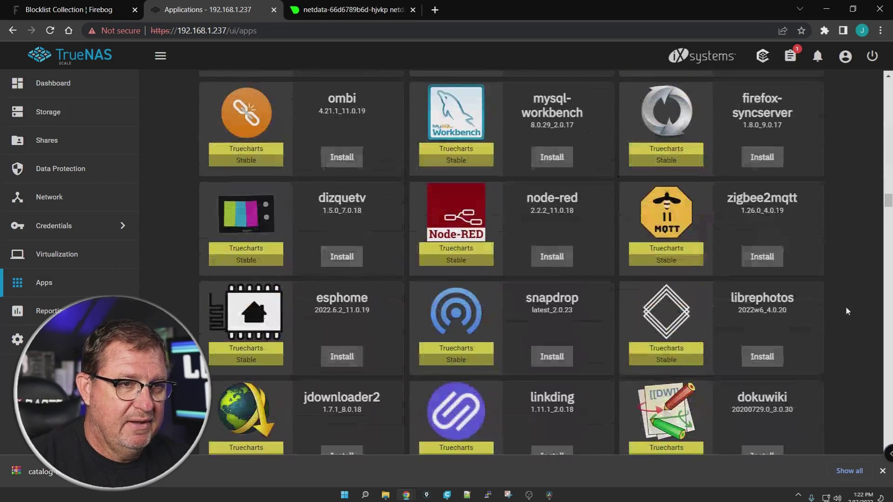
scroll(846, 311, down, 10)
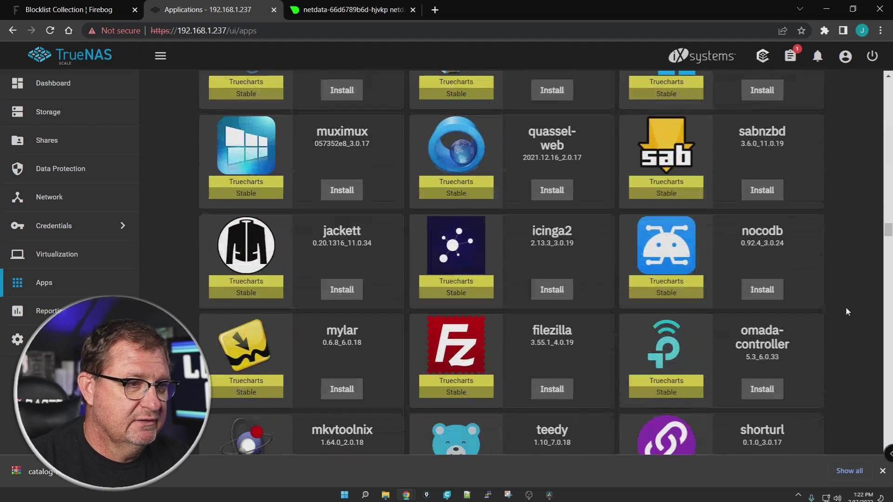
scroll(845, 311, down, 5)
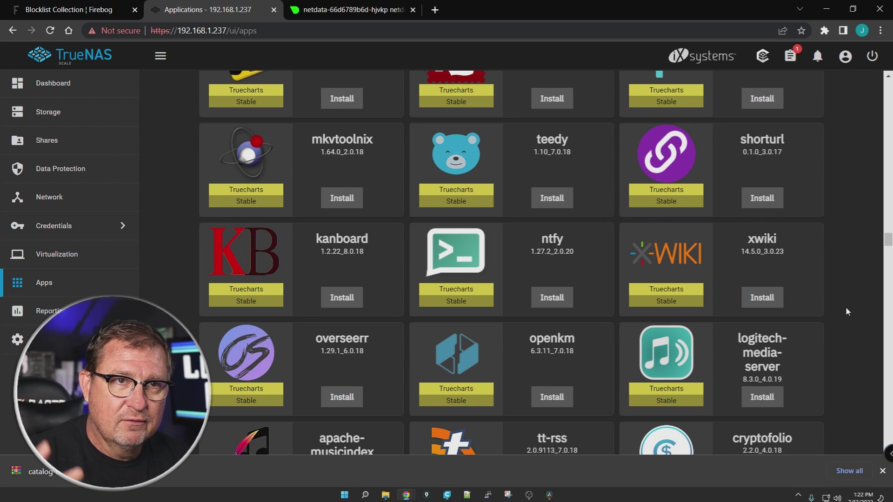
scroll(836, 278, down, 20)
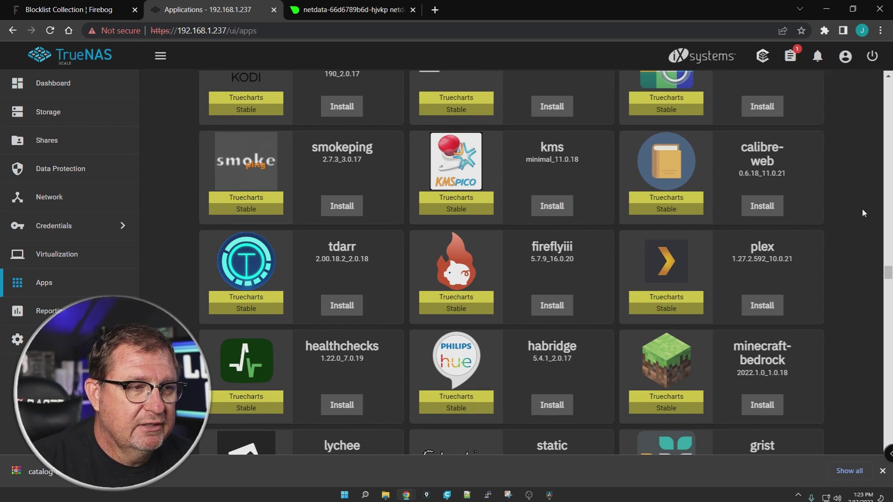
scroll(856, 211, down, 4)
scroll(854, 215, up, 12)
scroll(853, 221, up, 15)
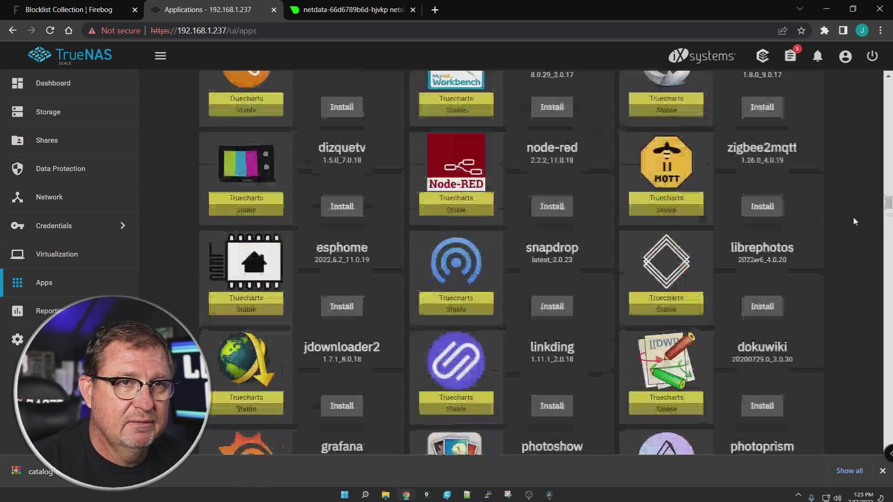
scroll(853, 216, up, 15)
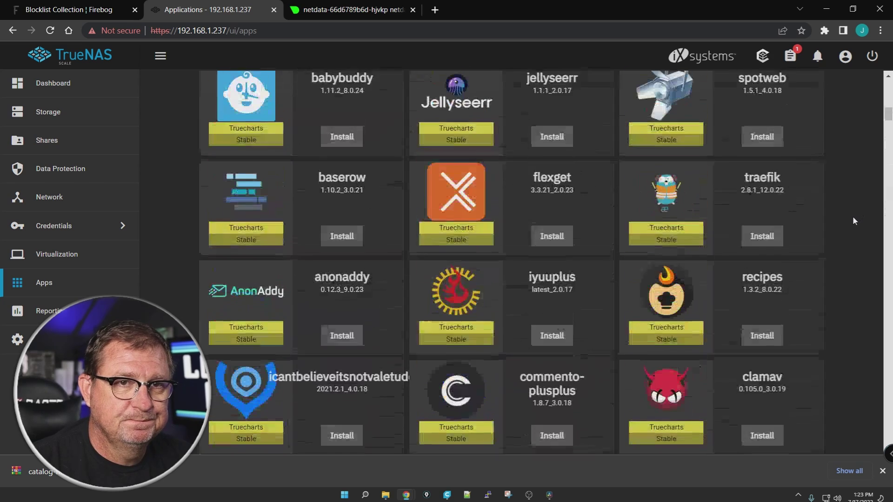
click(466, 101)
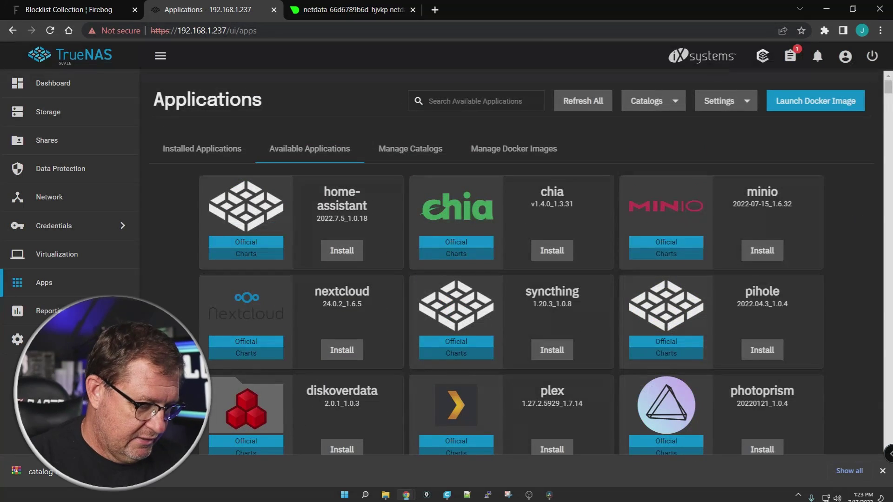
Search 'pihol', install the Truecharts pihole app, and name the application pihole
text(pihole)
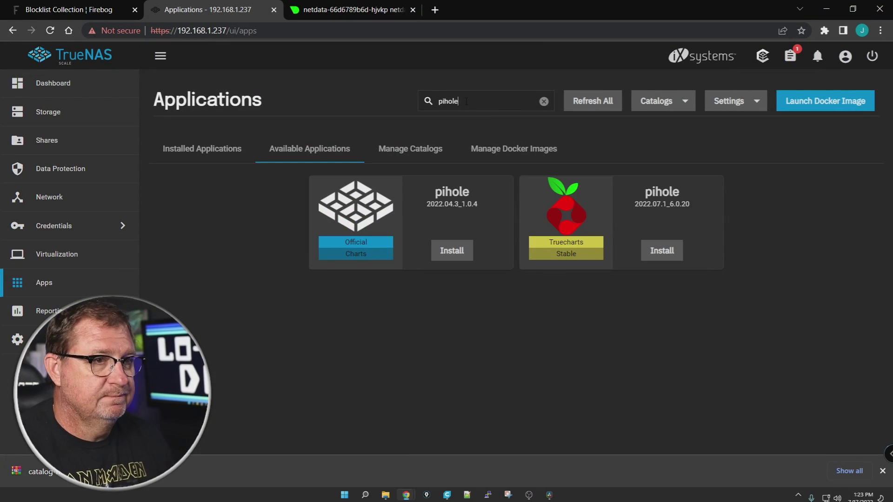
click(662, 252)
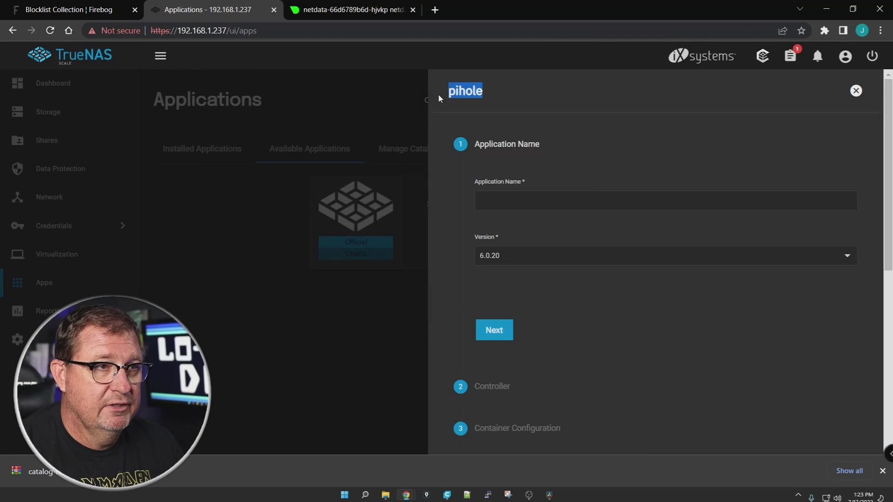
right_click(458, 93)
click(479, 106)
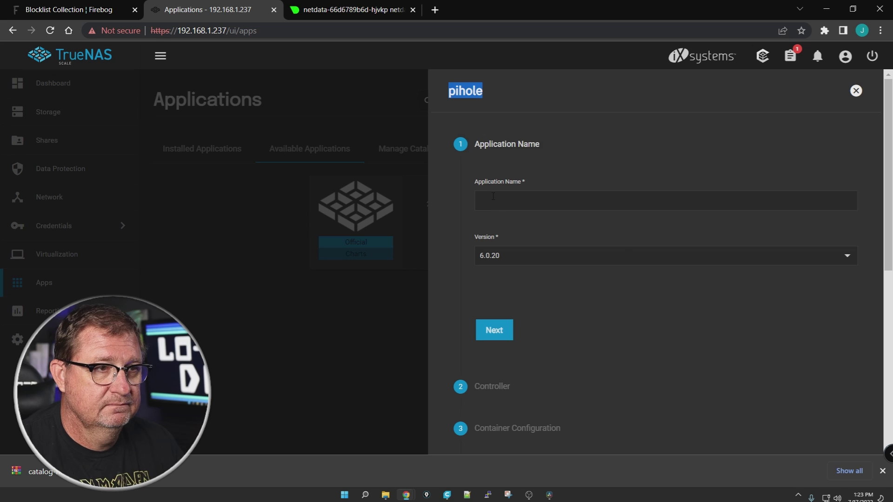
click(493, 198)
right_click(493, 197)
click(531, 290)
Advance to the Pi-hole app configuration and set the WEBPASSWORD, reviewing DNS1 9.9.9.9
click(503, 335)
scroll(627, 299, down, 3)
click(534, 211)
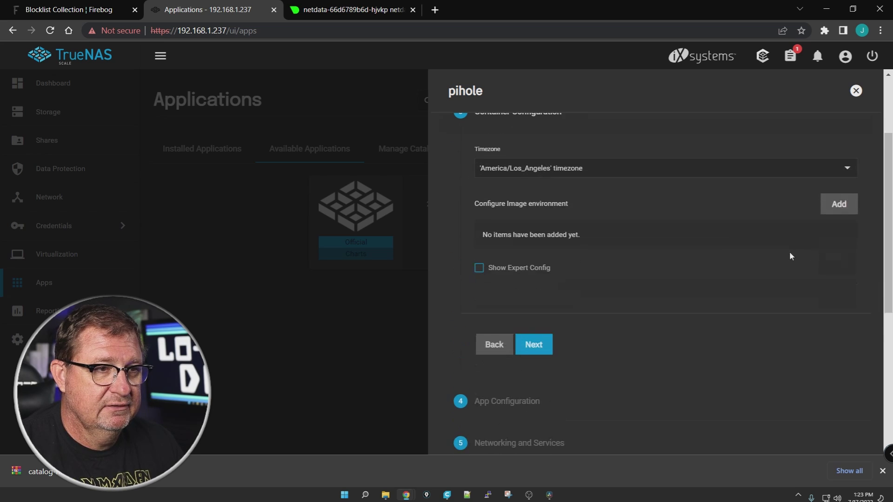
click(534, 345)
click(510, 221)
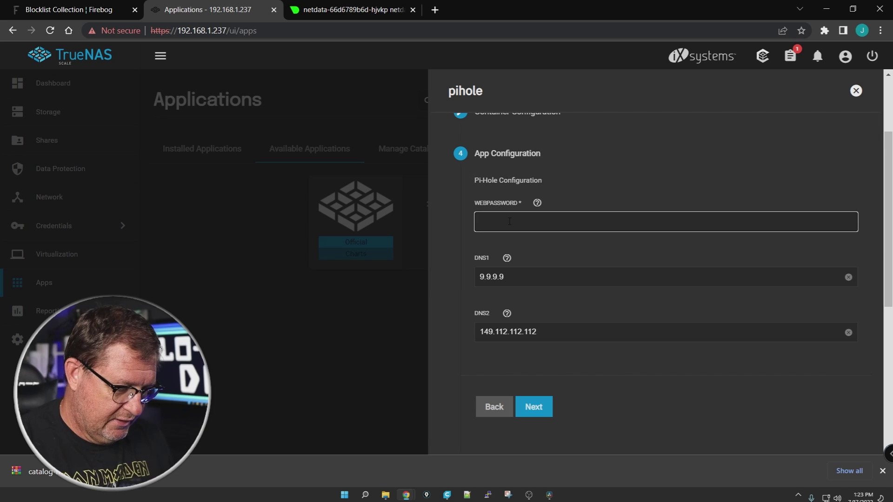
text(pass)
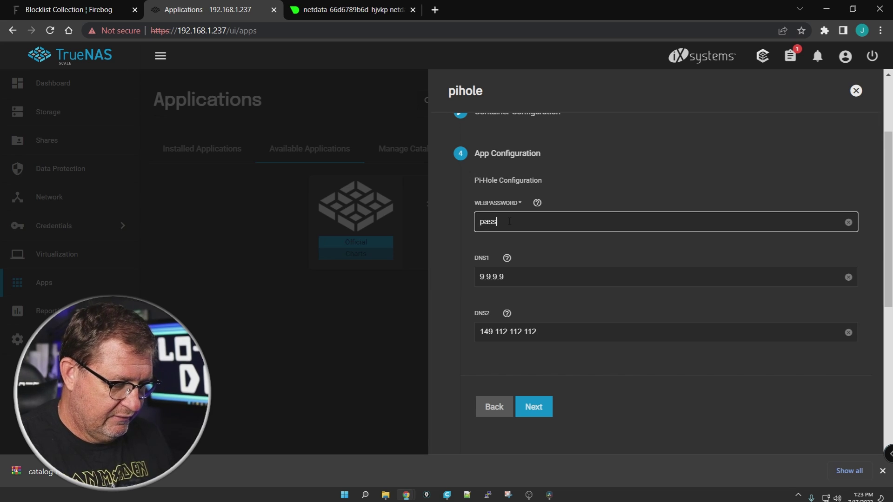
text(word)
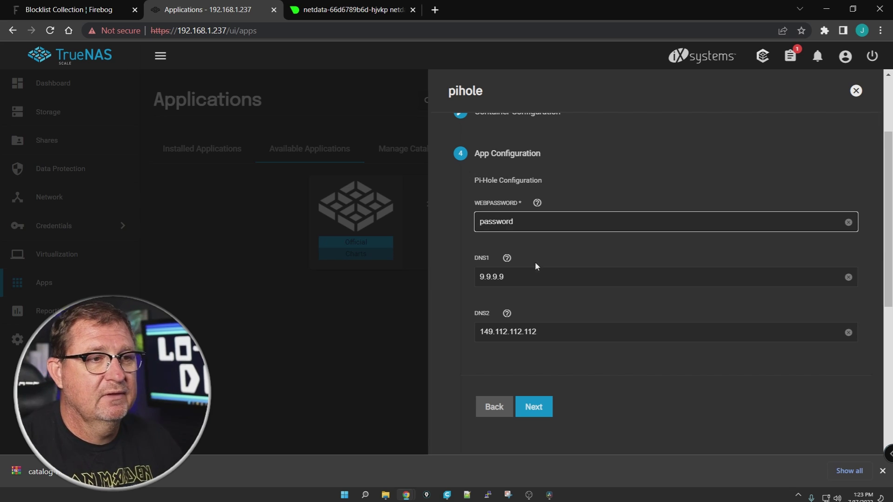
click(515, 278)
drag(515, 278, 464, 288)
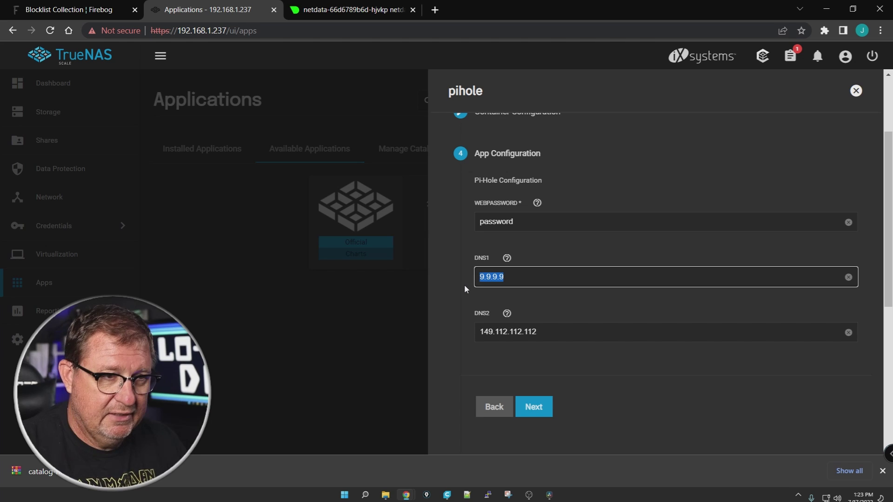
scroll(572, 337, down, 3)
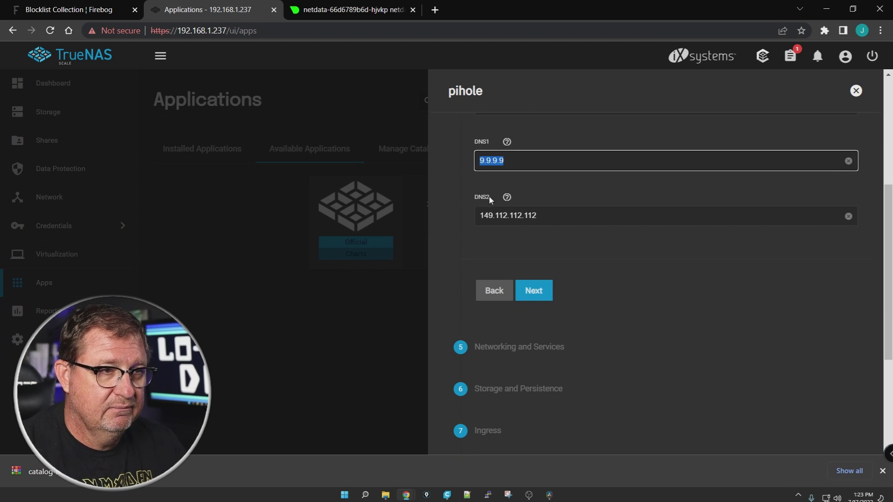
Step through networking, ingress, security, resources and addons with defaults, then save to install pihole
click(533, 292)
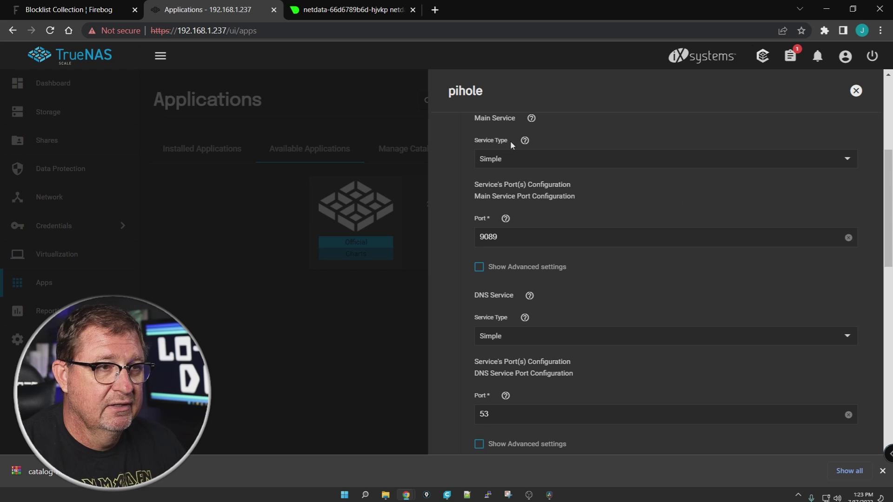
scroll(528, 311, down, 1)
scroll(528, 311, down, 10)
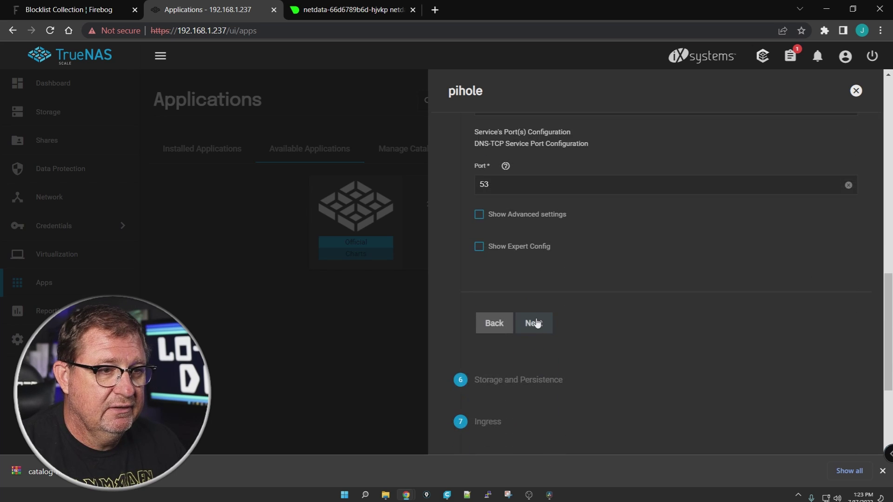
scroll(586, 214, up, 3)
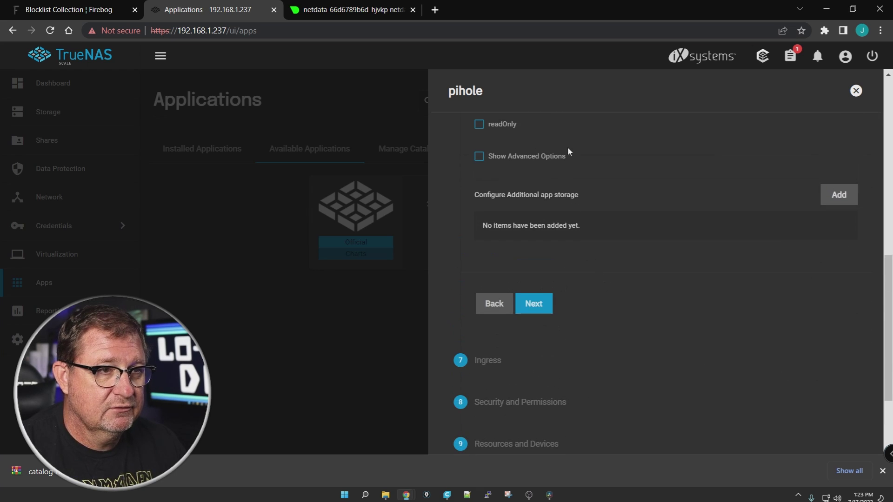
click(522, 311)
scroll(730, 340, down, 1)
click(535, 230)
scroll(652, 349, down, 5)
click(535, 270)
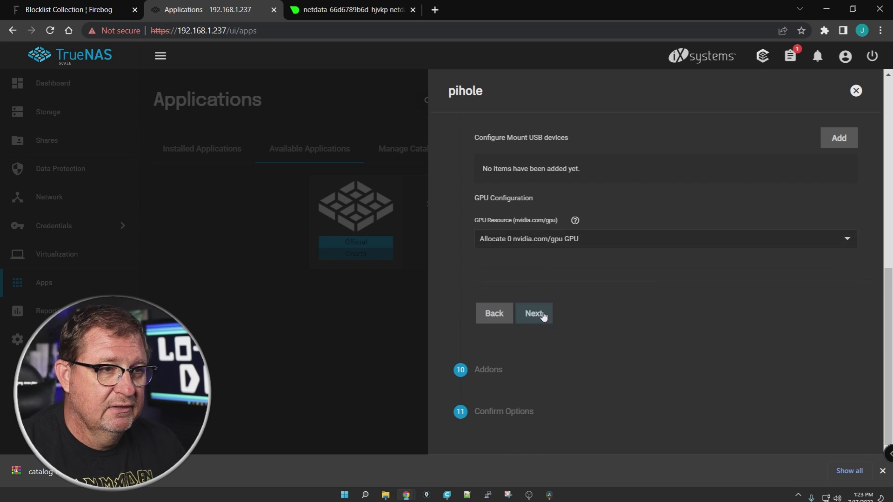
scroll(582, 287, up, 5)
click(534, 315)
click(543, 384)
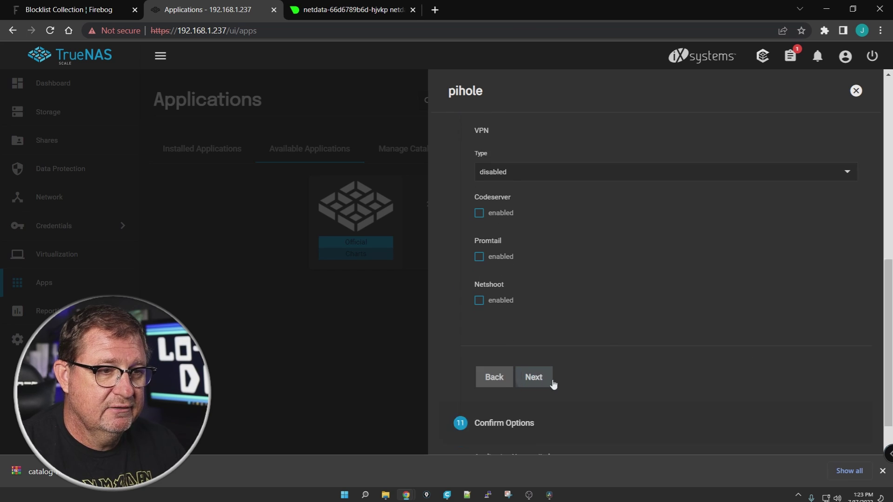
click(535, 397)
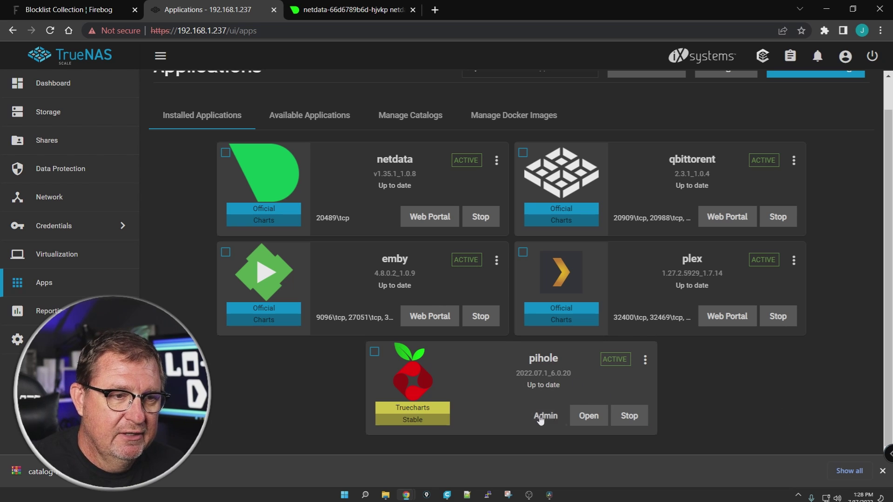
Open the pihole app's Pi-hole admin dashboard from its app card
click(588, 419)
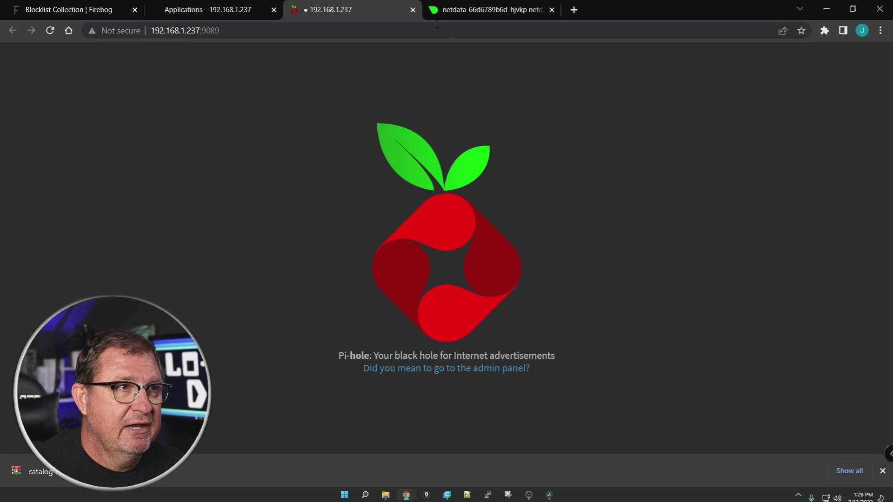
click(413, 10)
click(545, 416)
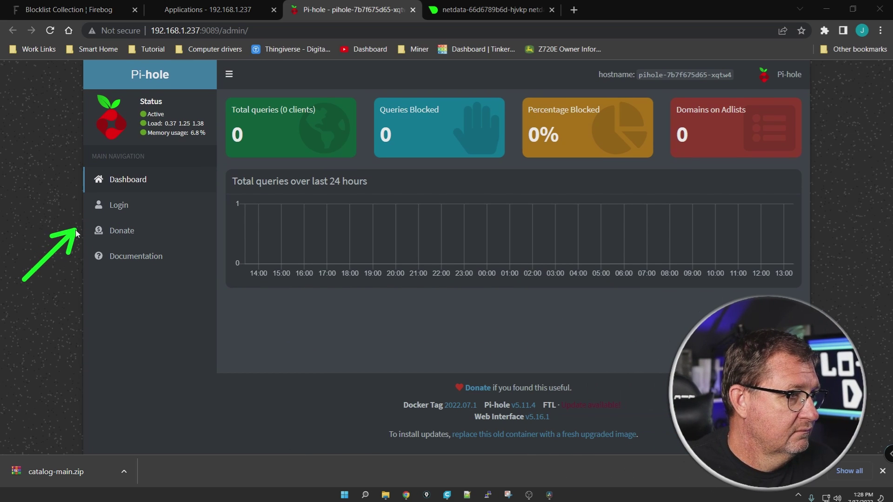
Log in to Pi-hole with the admin password and dismiss the save-password prompt
click(116, 205)
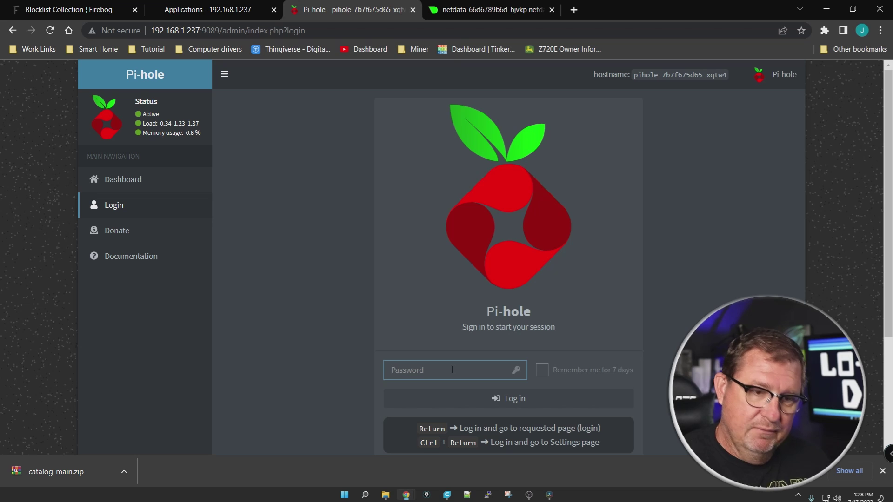
text(*****)
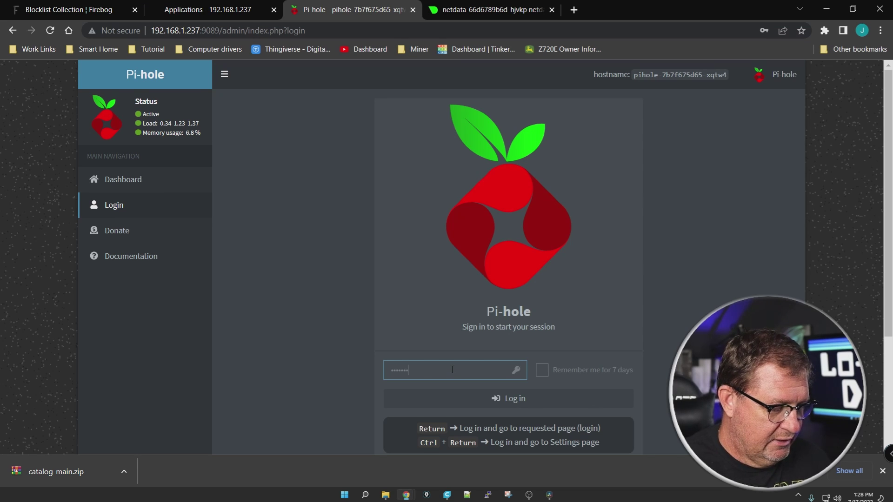
key(Return)
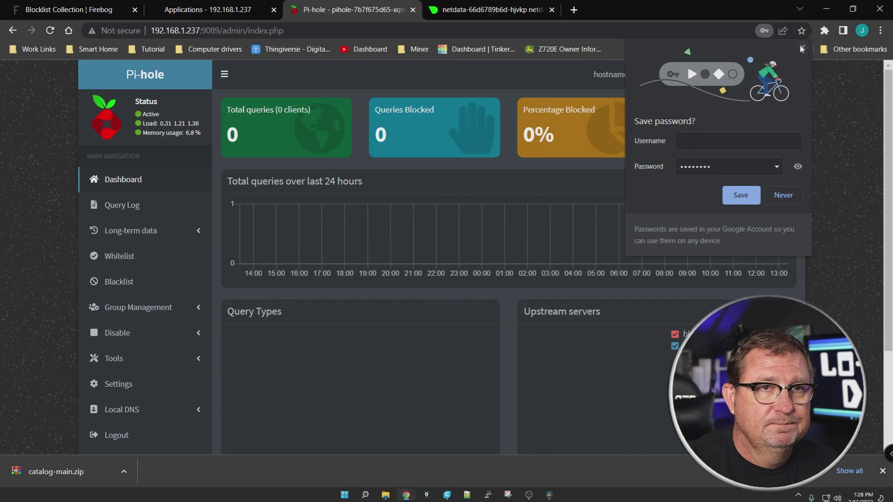
click(827, 265)
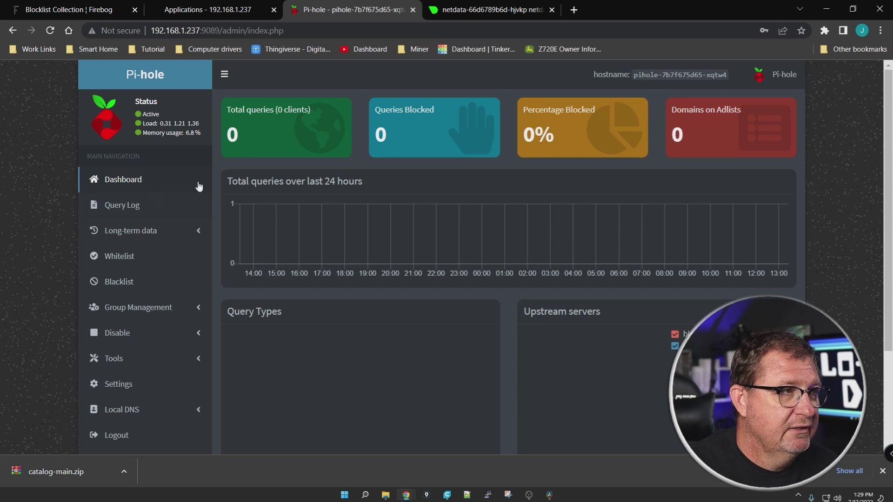
Scroll the Pi-hole dashboard, highlight the sidebar links, and expand the Tools menu
scroll(62, 189, down, 1)
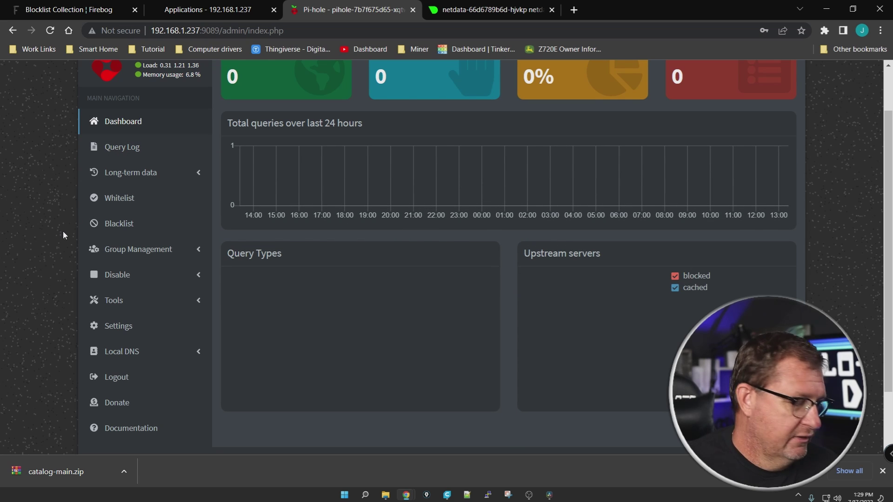
mouse_move(58, 186)
mouse_down()
mouse_move(105, 418)
mouse_move(229, 251)
mouse_move(120, 114)
mouse_move(61, 216)
mouse_up()
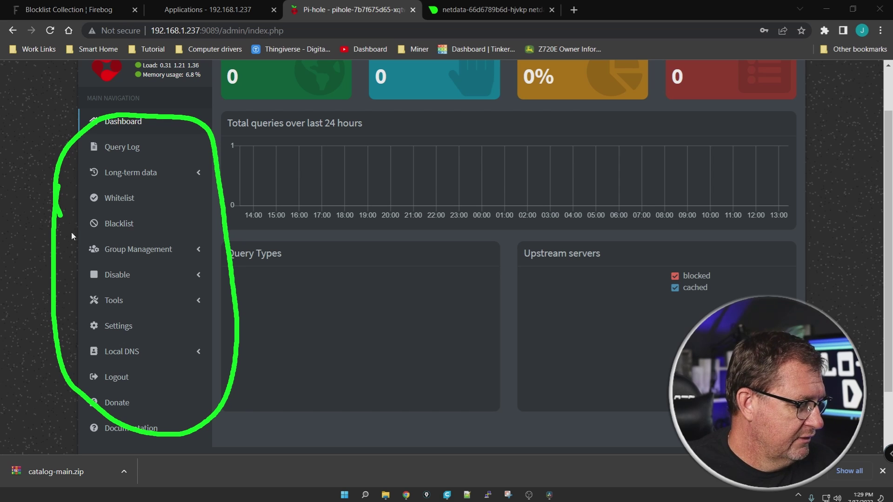
key(Escape)
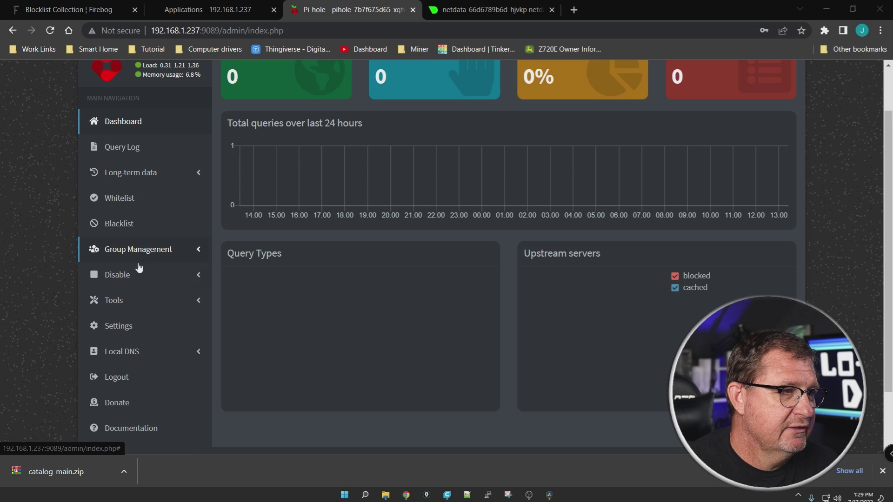
scroll(53, 254, down, 2)
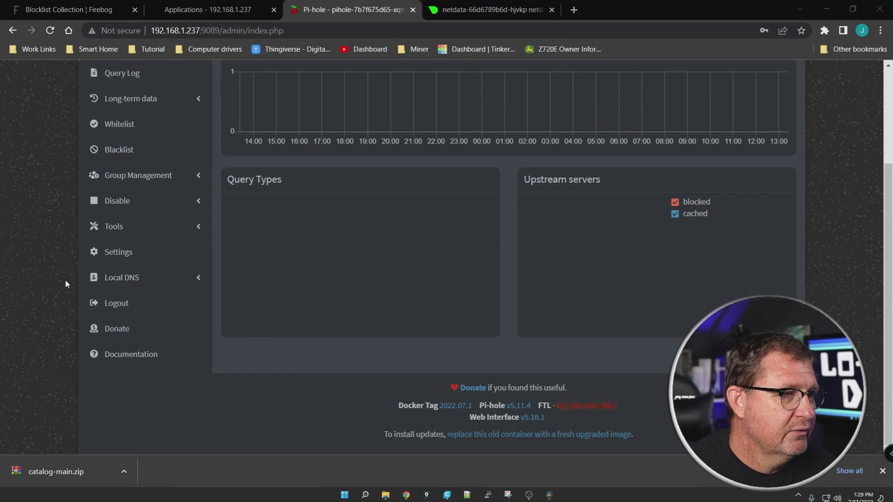
scroll(65, 281, up, 2)
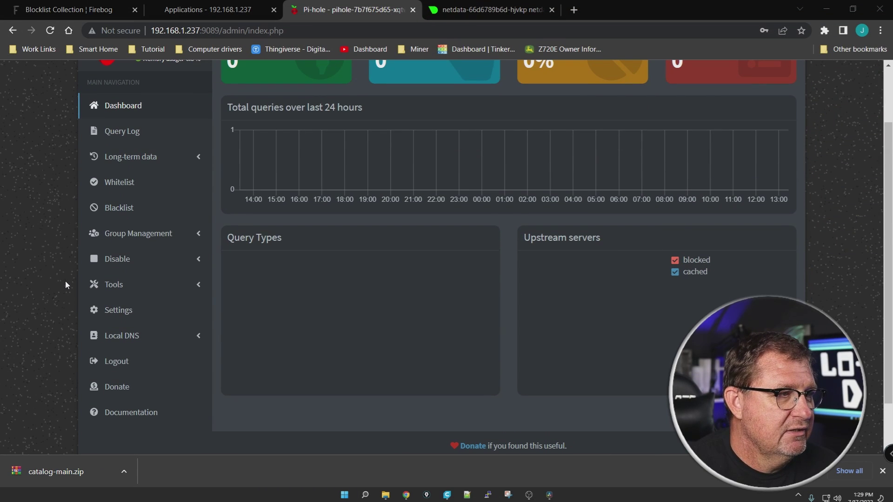
click(116, 285)
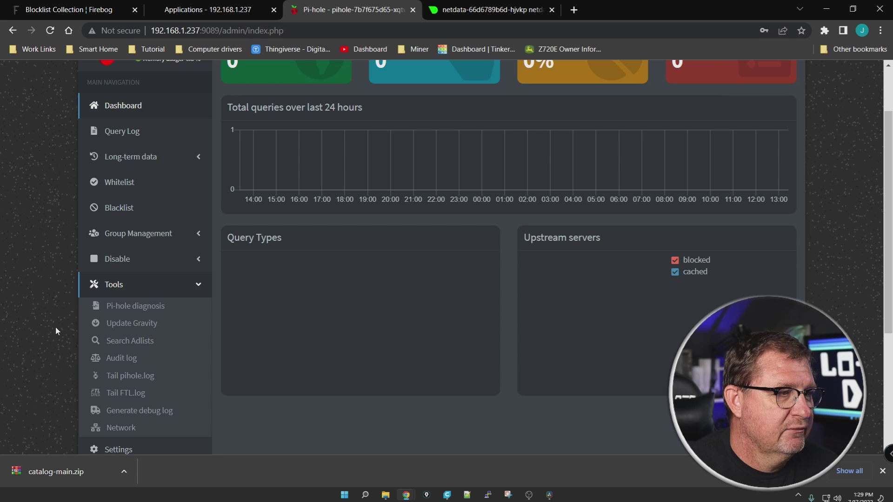
scroll(57, 316, down, 1)
click(128, 266)
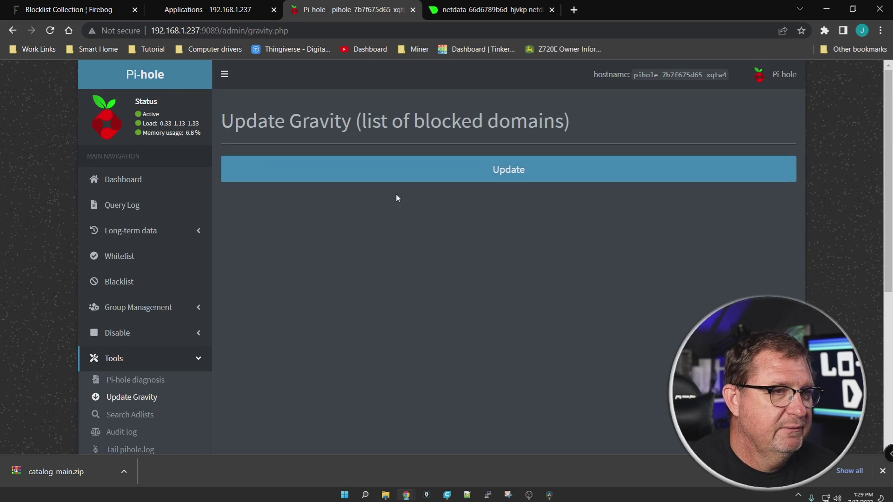
click(534, 173)
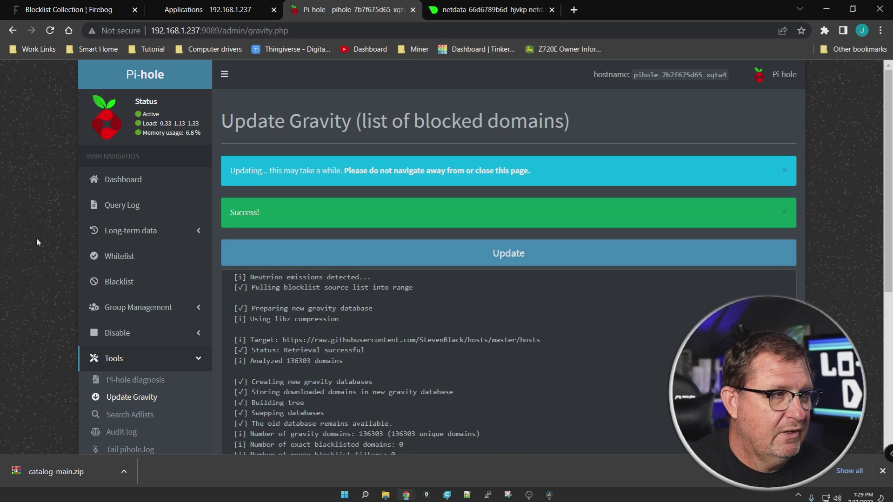
click(122, 180)
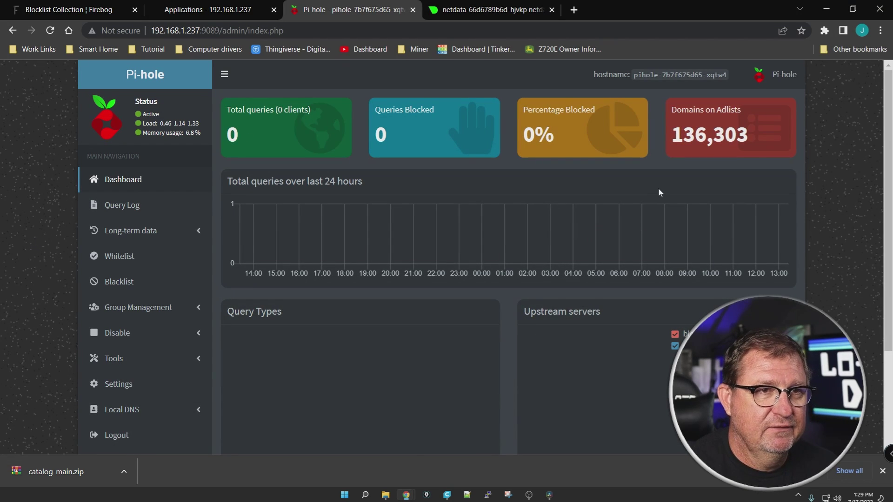
key(ctrl+2)
mouse_move(666, 173)
mouse_down()
mouse_move(748, 181)
mouse_move(712, 96)
mouse_move(678, 164)
mouse_move(705, 172)
mouse_up()
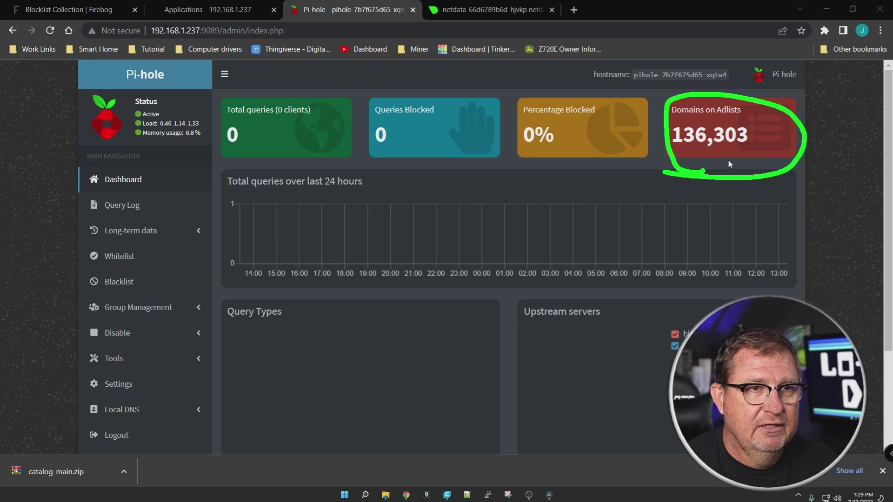
key(Escape)
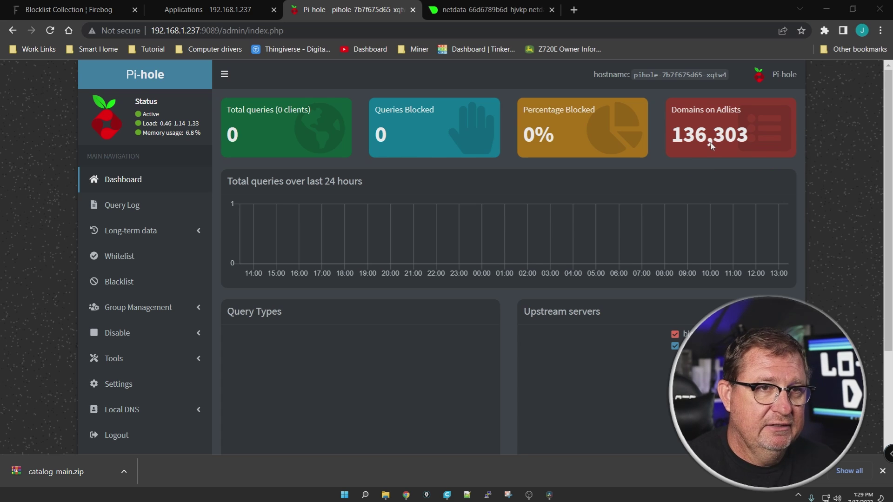
mouse_move(712, 139)
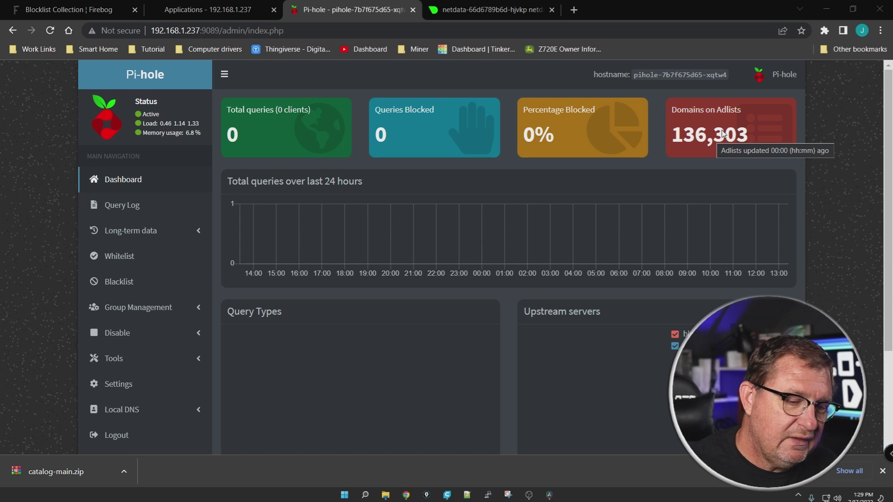
Open pfSense from the Smart Home bookmarks and go to Services > DHCP Server > LAN
click(575, 10)
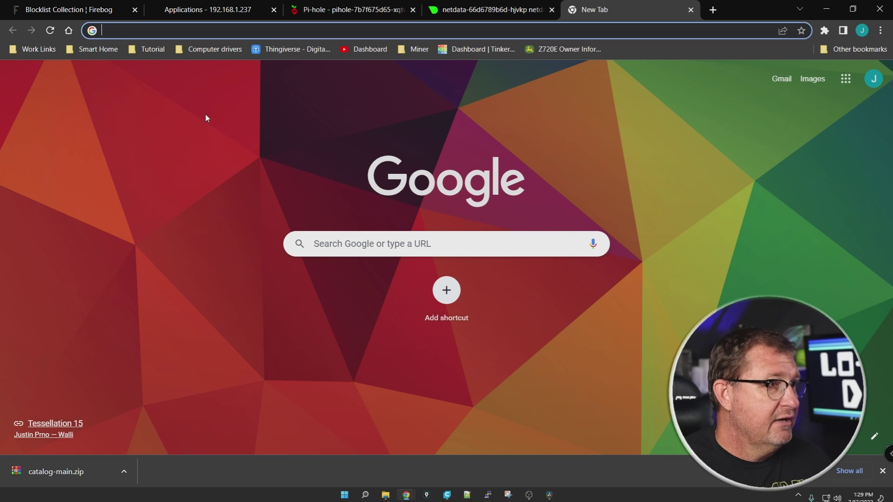
click(98, 55)
click(104, 72)
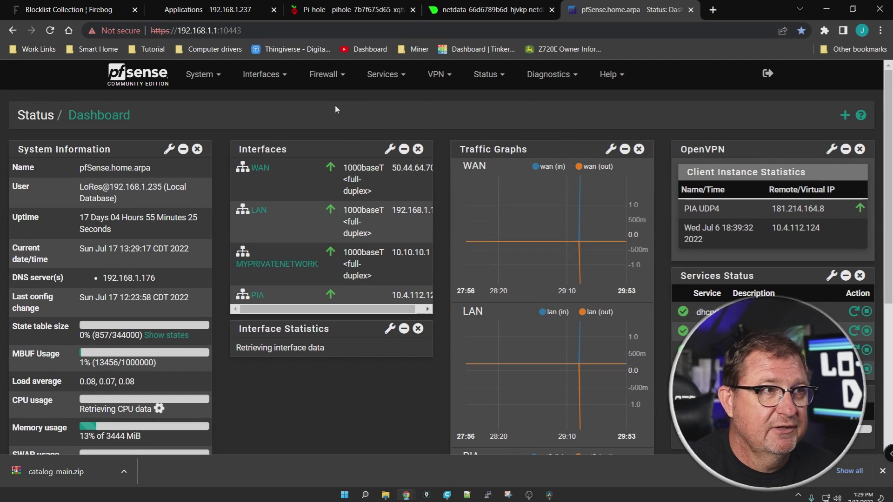
click(384, 76)
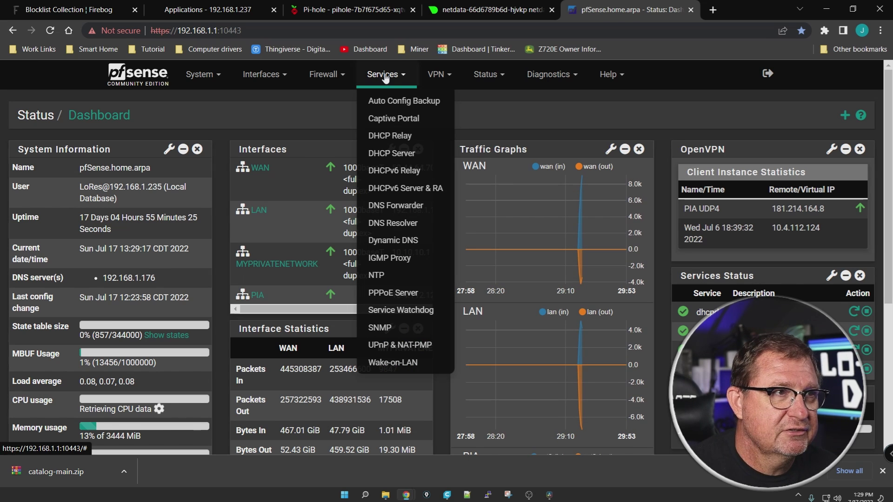
click(399, 157)
Replace DNS server 1.1.1.1 with 192.168.1.237 and save the LAN DHCP settings
scroll(129, 215, down, 5)
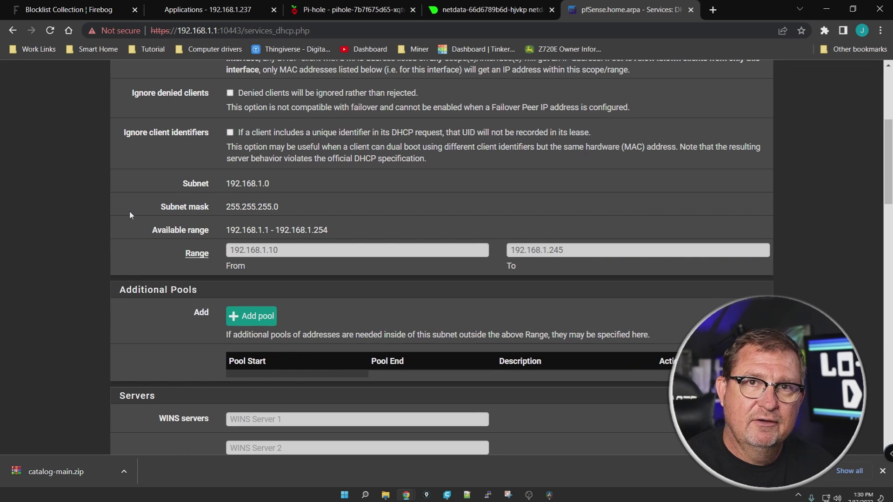
scroll(129, 215, down, 4)
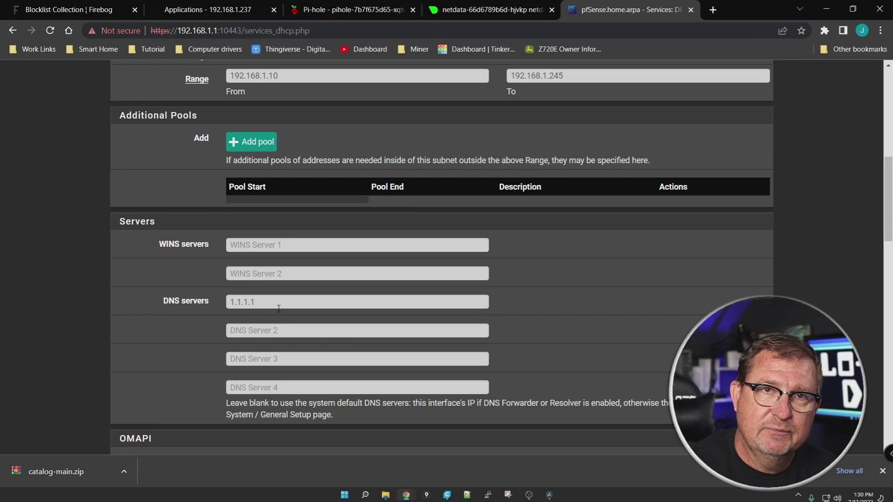
drag(277, 303, 182, 305)
text(192)
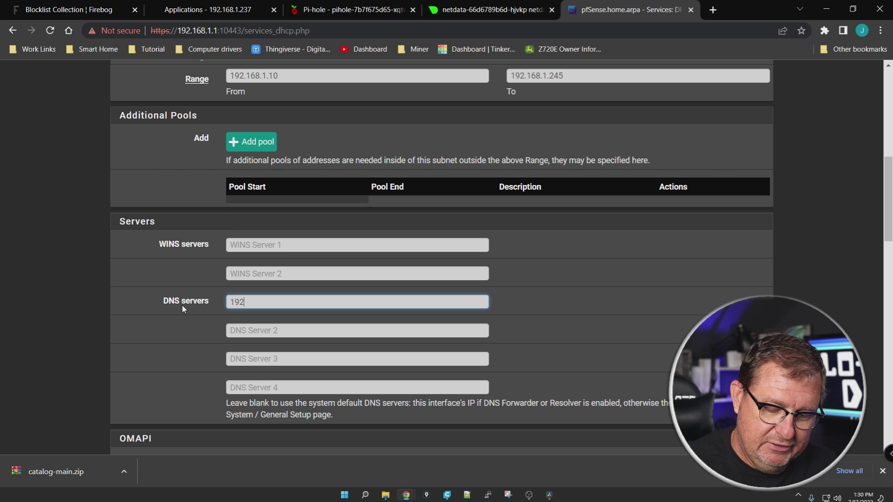
text(.168.1.237)
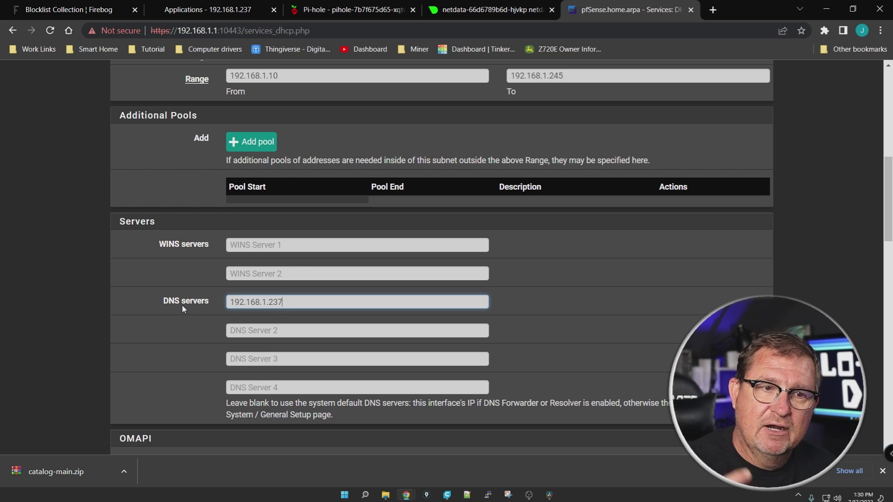
click(883, 471)
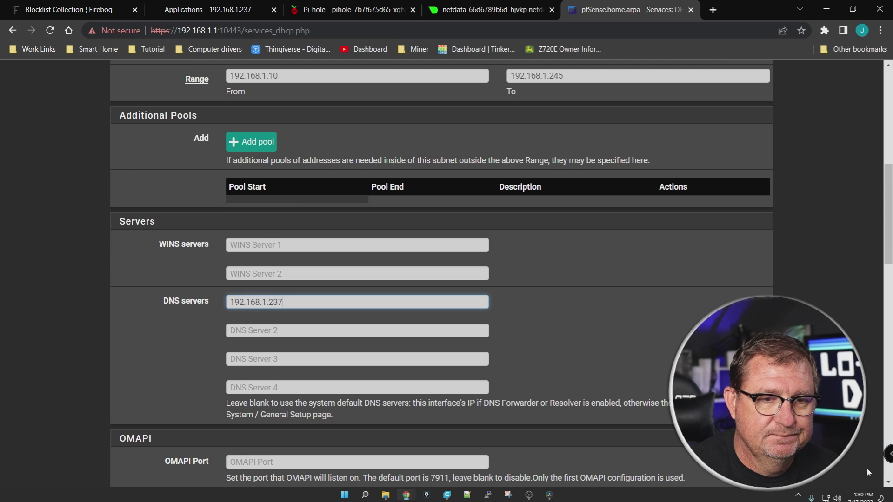
scroll(422, 261, down, 15)
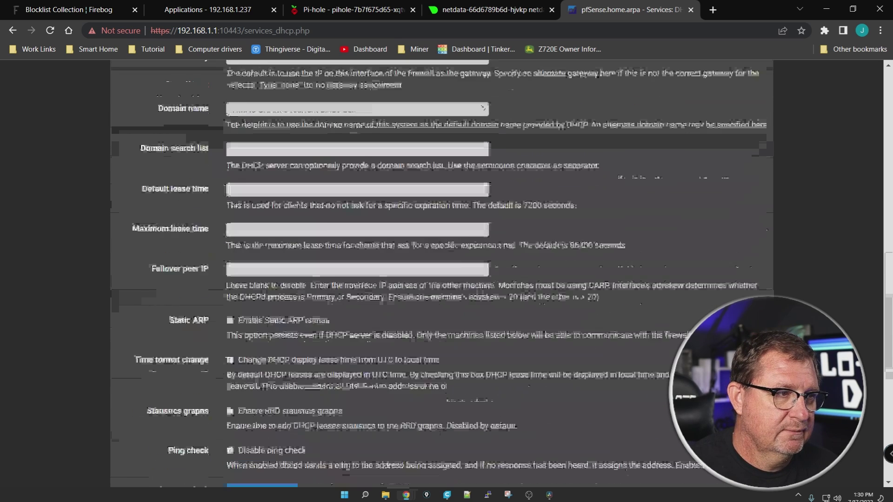
click(243, 405)
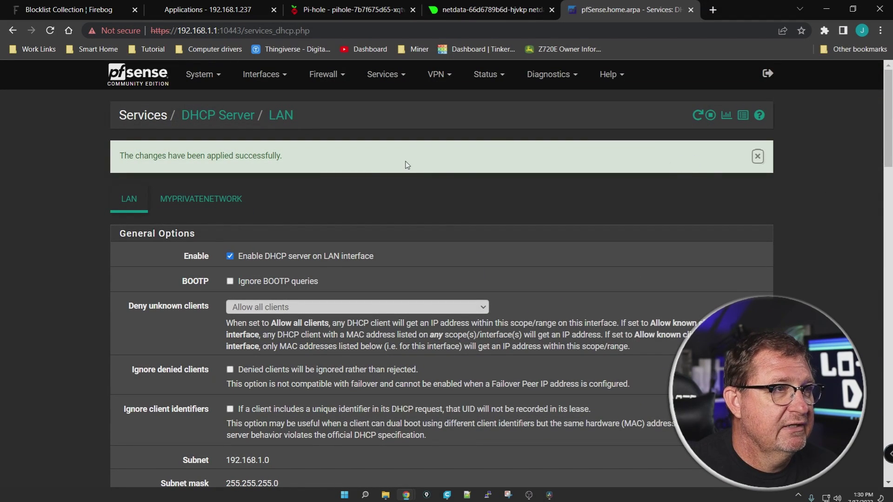
click(358, 14)
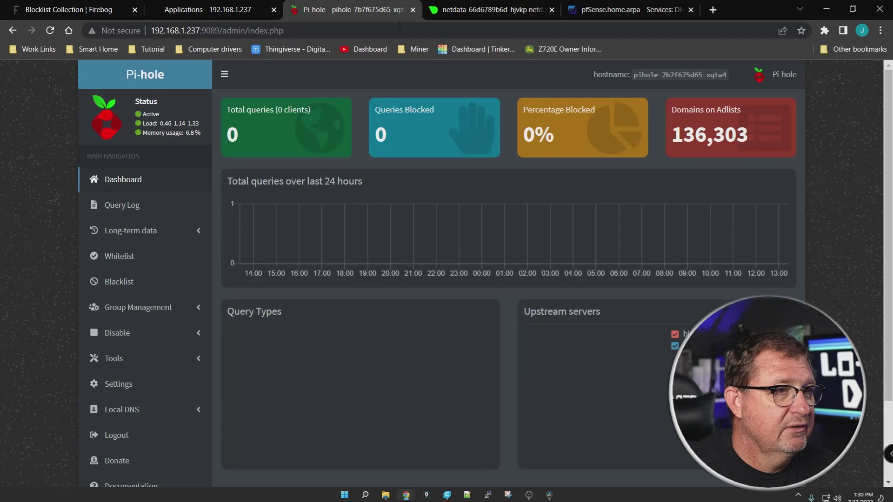
key(ctrl+t)
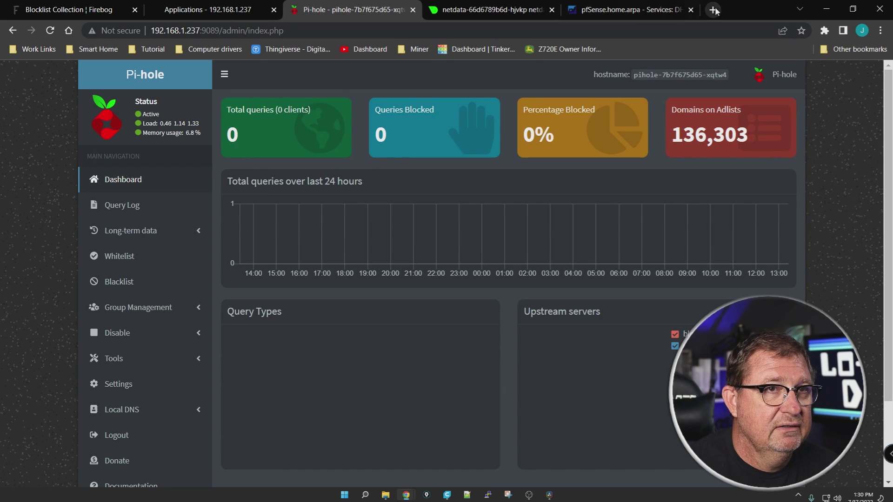
text(speedtest.net)
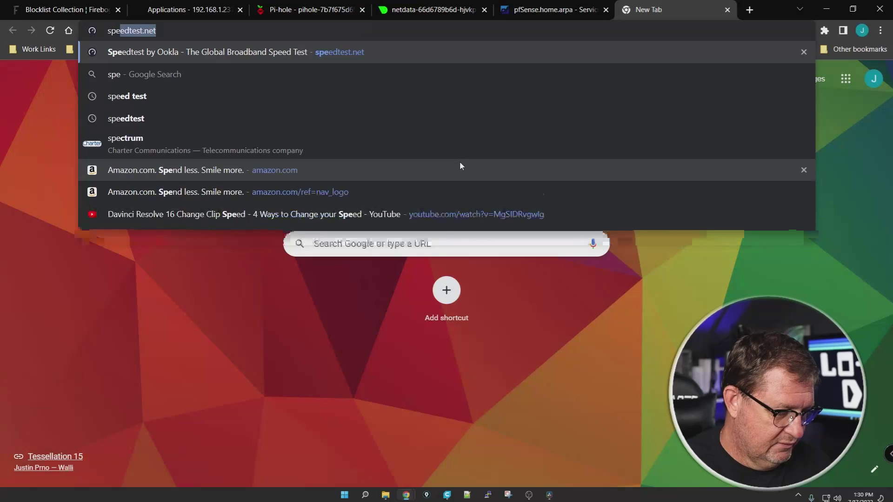
key(Return)
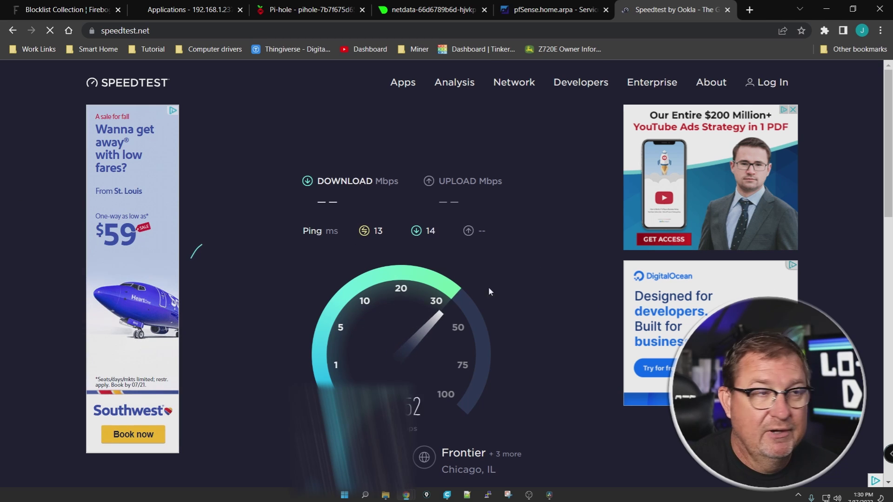
click(728, 9)
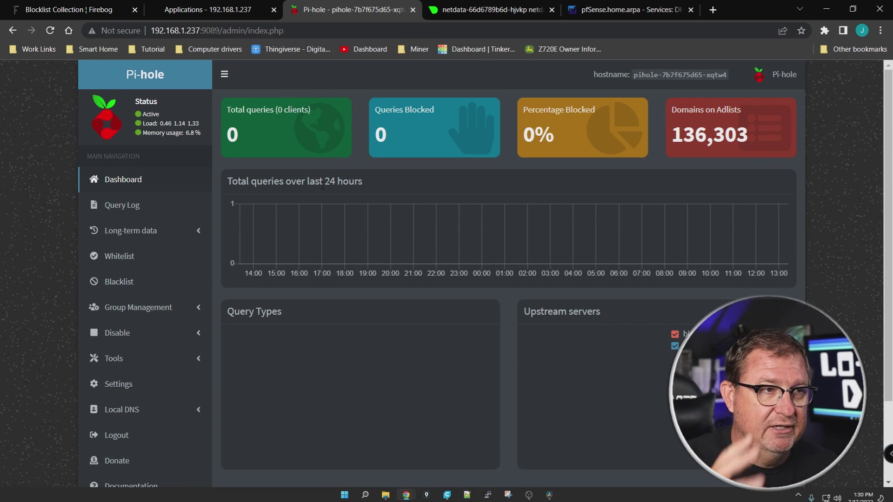
Launch Command Prompt and attempt the lease renewal, mistyped as 'ipcopnfig /renew'
click(366, 495)
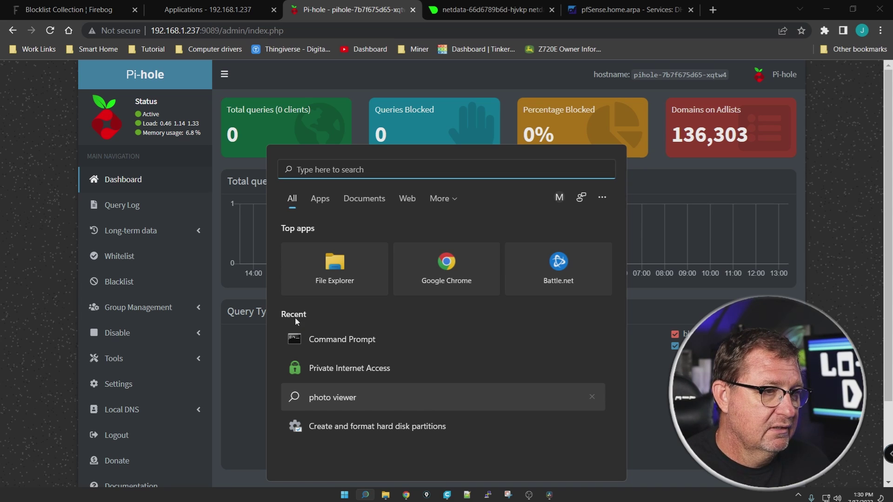
click(336, 349)
click(306, 197)
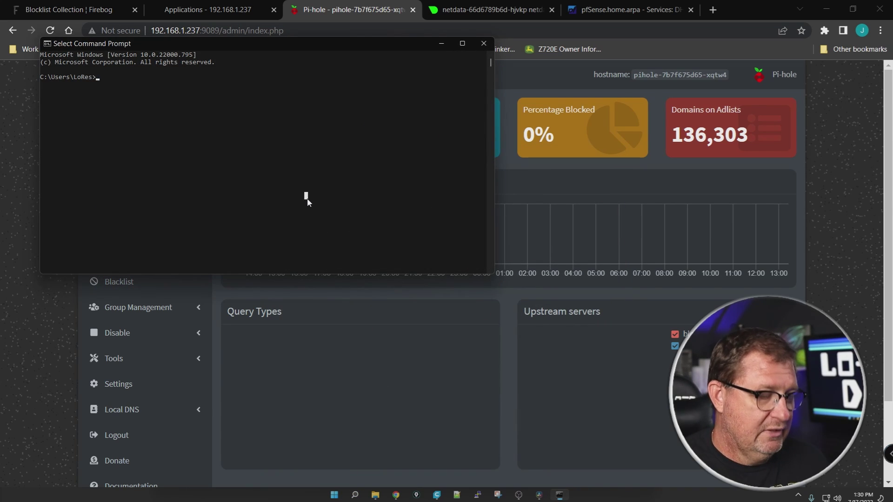
text(ipcopnfig)
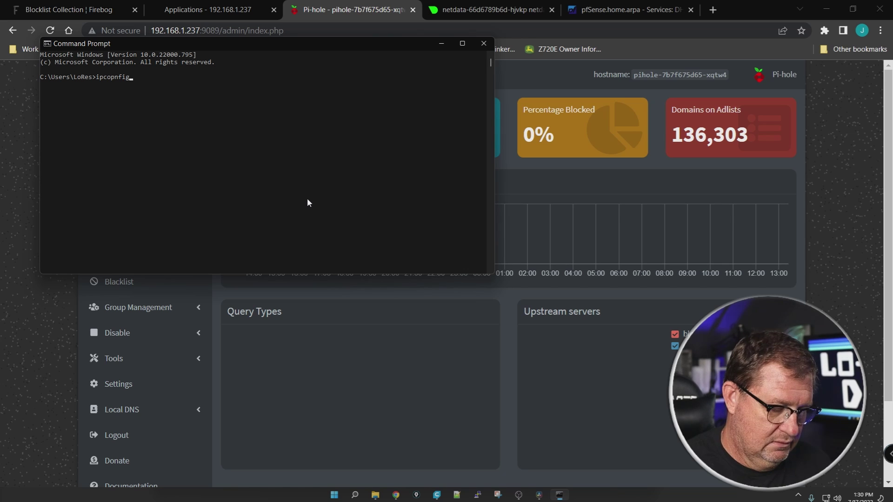
text( /renew)
key(Return)
Rerun ipconfig /renew to refresh the lease to 192.168.1.235, then close Command Prompt
click(208, 183)
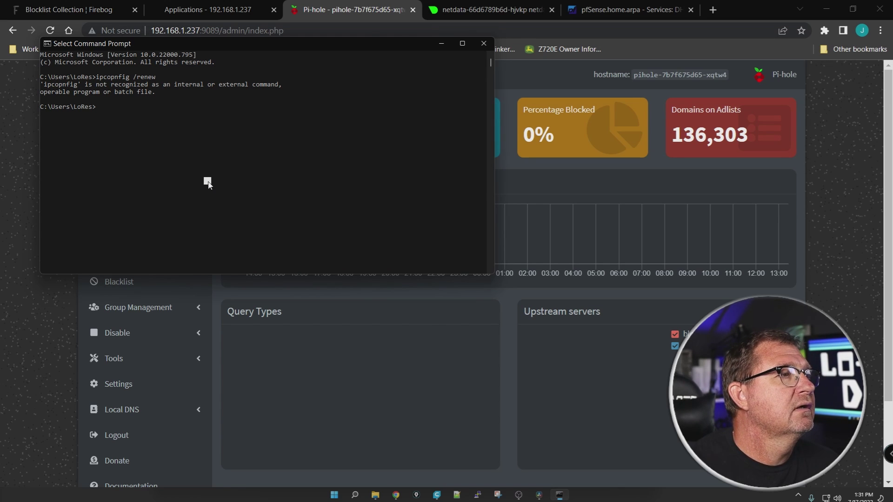
text(i)
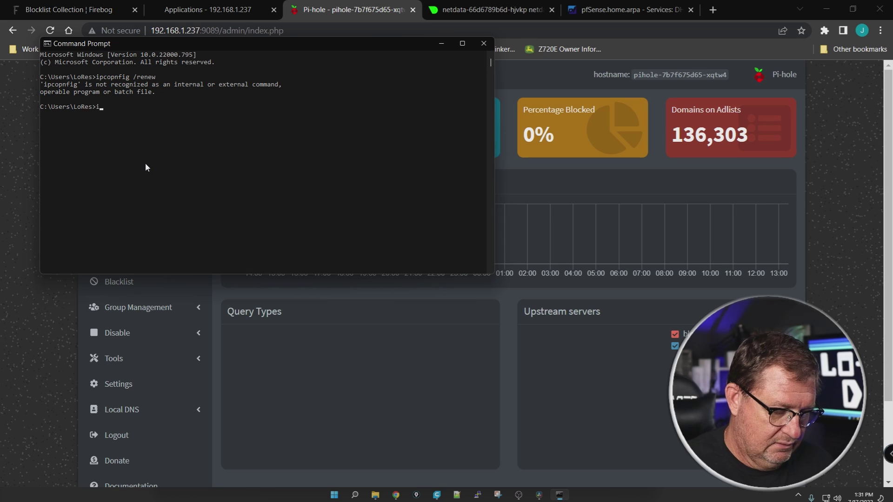
text(pconfig /renew)
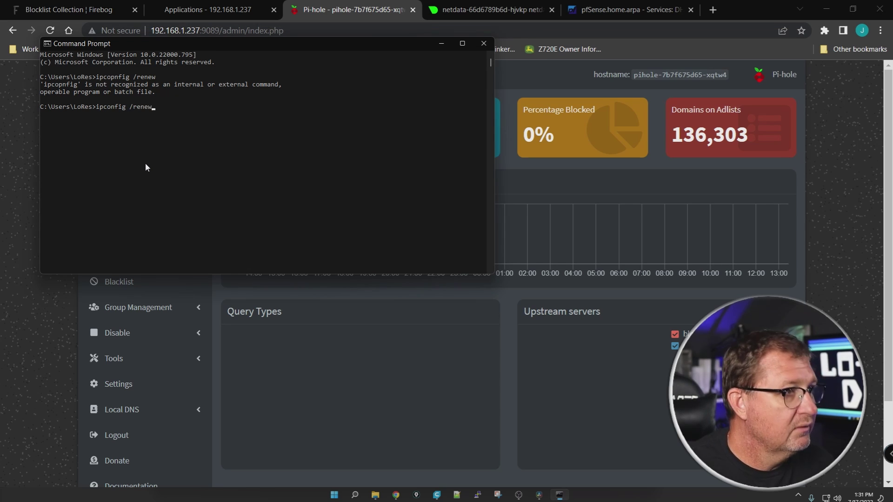
key(Return)
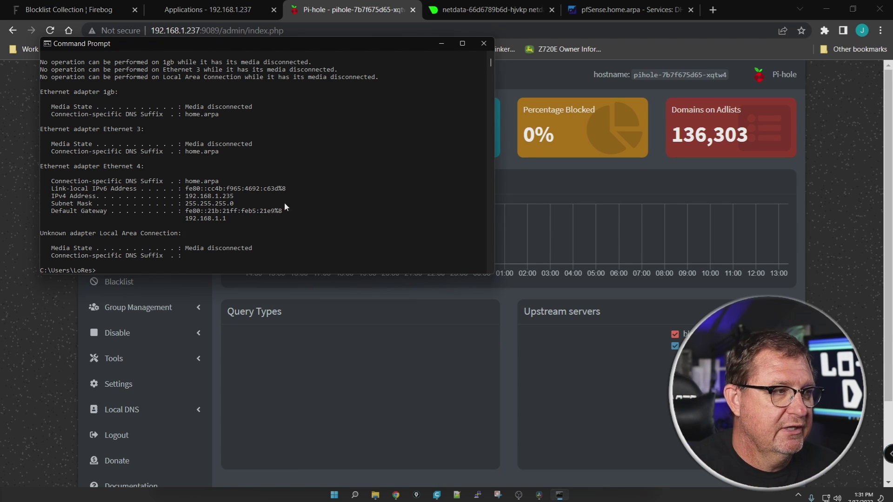
click(43, 356)
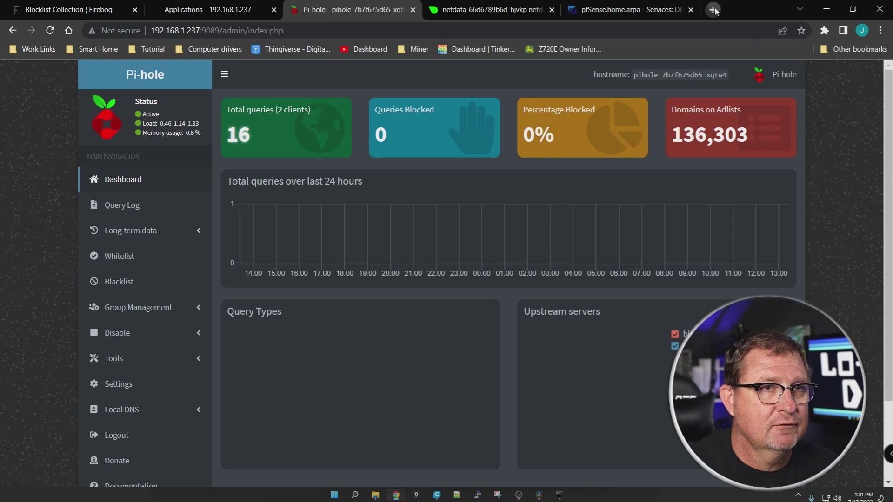
click(712, 9)
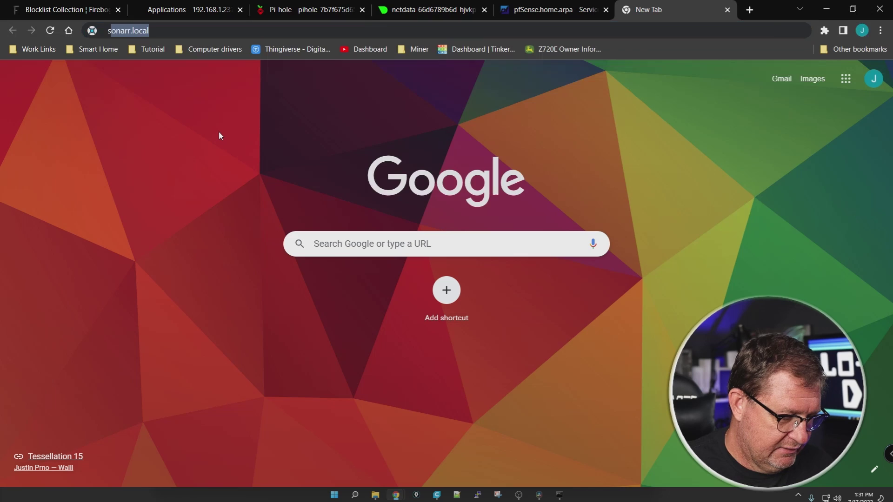
Load speedtest.net without ads, then close its tab to return to Pi-hole
text(speed)
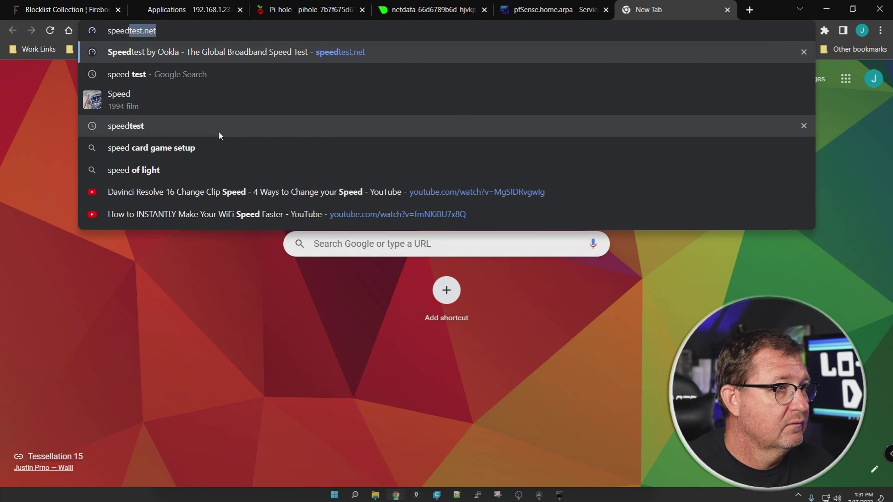
key(Return)
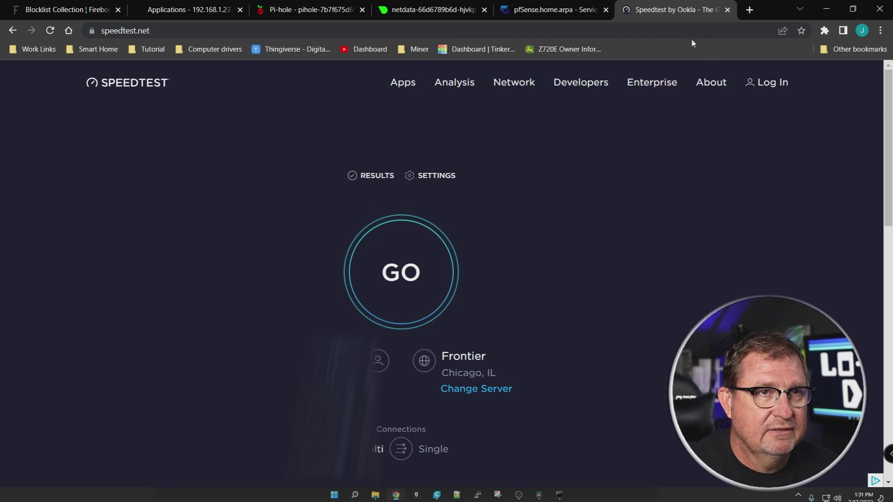
click(728, 10)
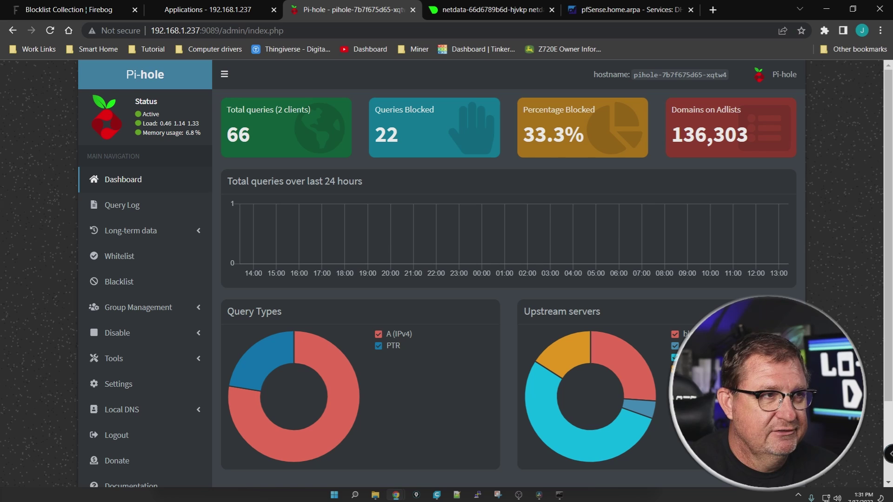
Check the Pi-hole dashboard's query and block counts, then switch to the Firebog blocklist tab
scroll(54, 196, down, 3)
scroll(54, 196, up, 3)
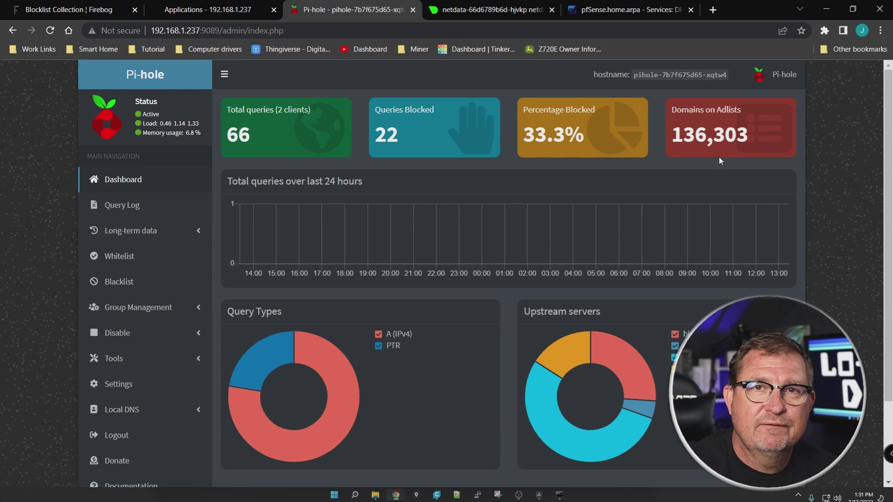
click(75, 9)
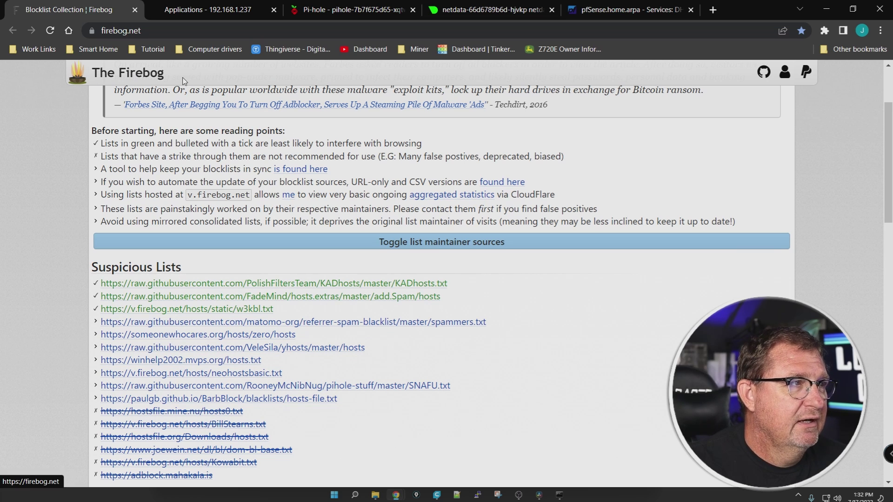
Browse Firebog's suspicious, advertising, tracking and malicious lists, then go back to the Pi-hole tab
scroll(52, 197, down, 15)
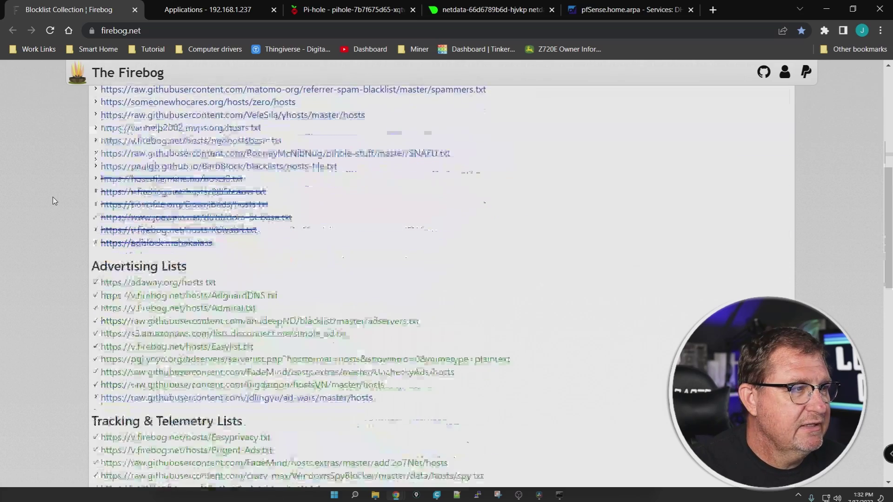
scroll(55, 201, up, 10)
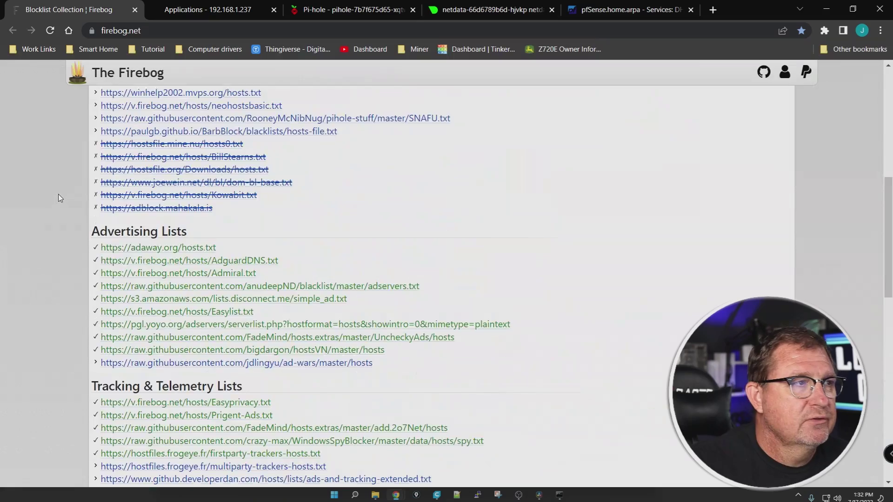
scroll(58, 194, up, 5)
scroll(58, 194, down, 3)
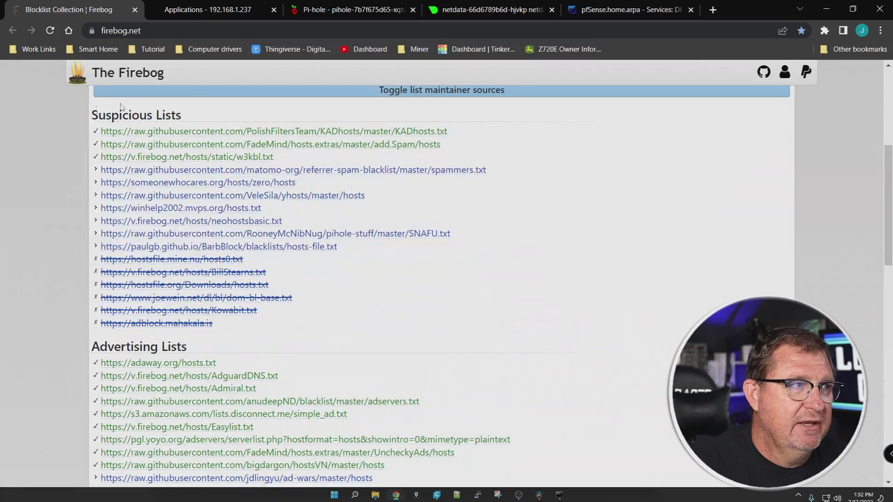
scroll(74, 262, down, 8)
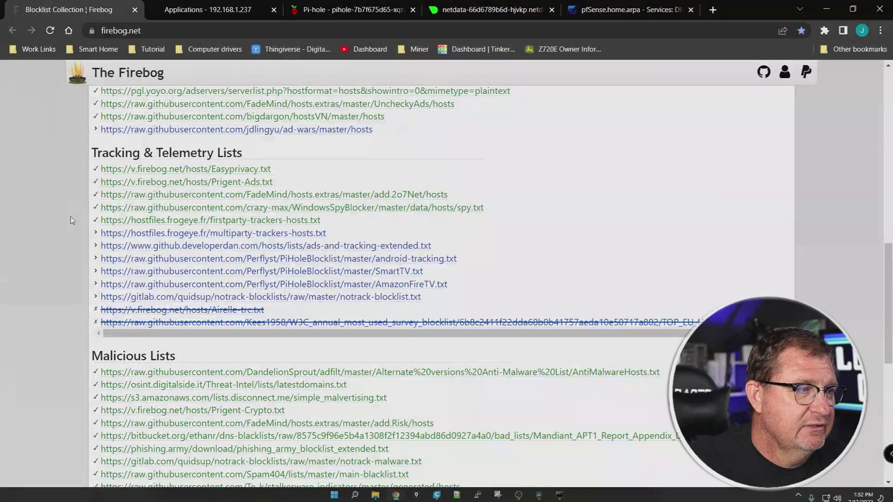
scroll(69, 207, down, 4)
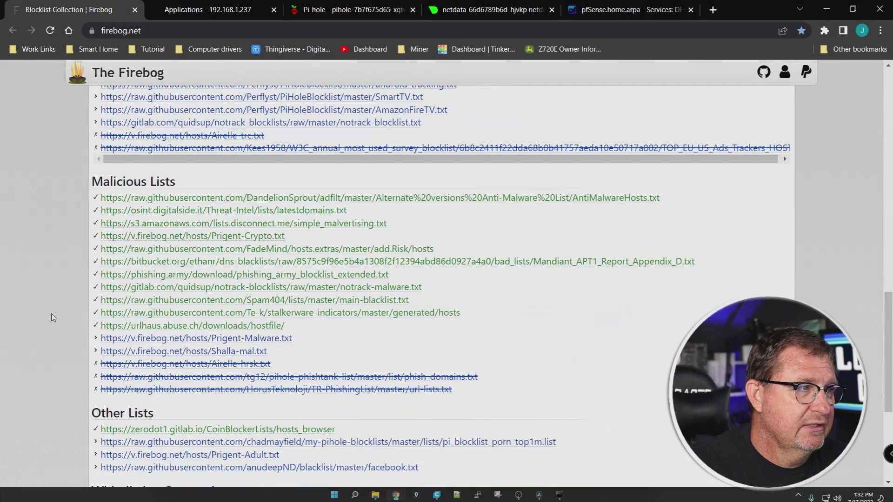
scroll(52, 313, up, 12)
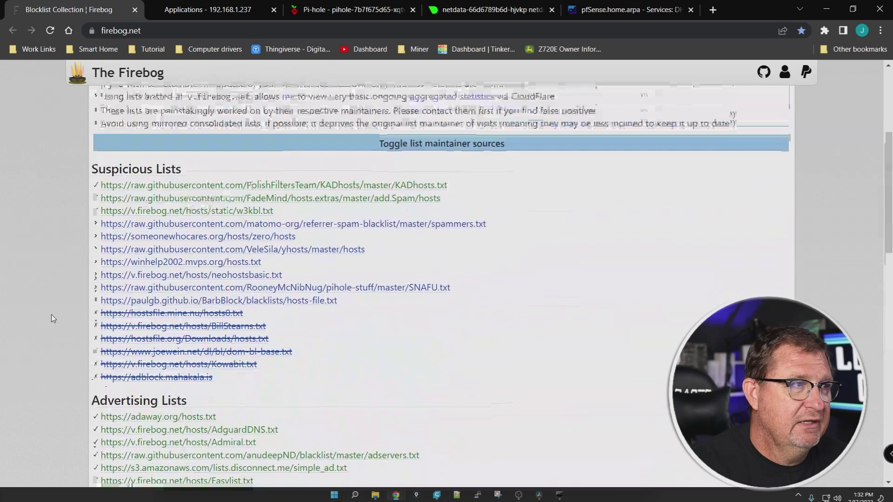
scroll(51, 314, up, 3)
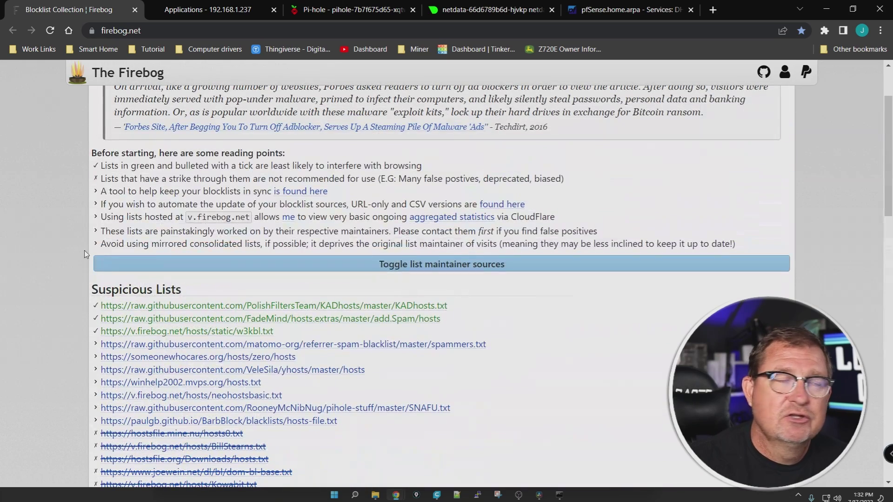
click(326, 11)
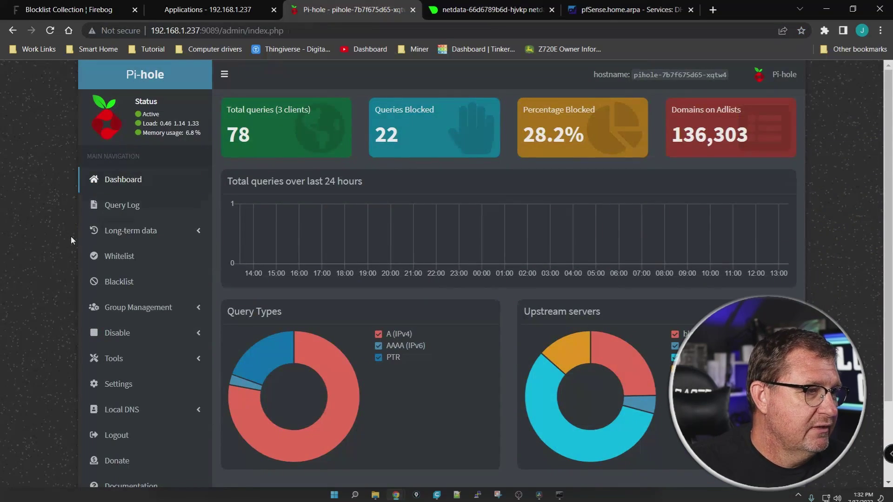
Open Pi-hole's Group Management Adlists page and copy the KADhosts URL from The Firebog
scroll(71, 237, down, 2)
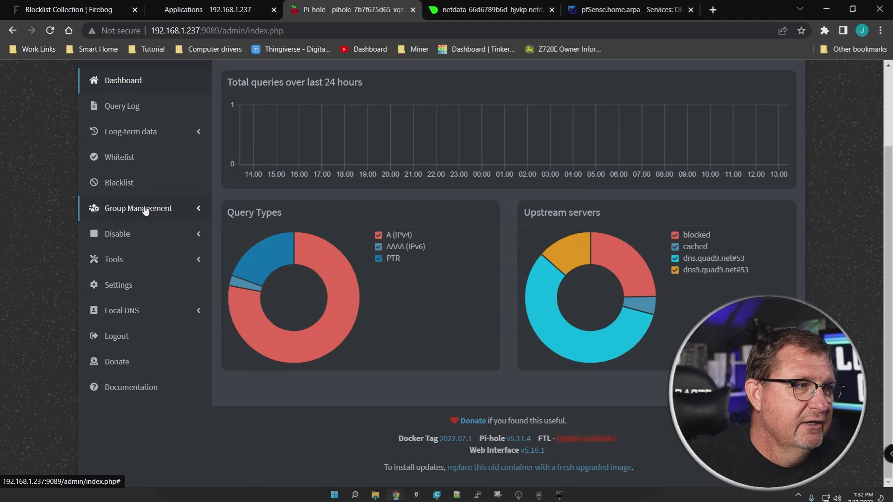
click(146, 210)
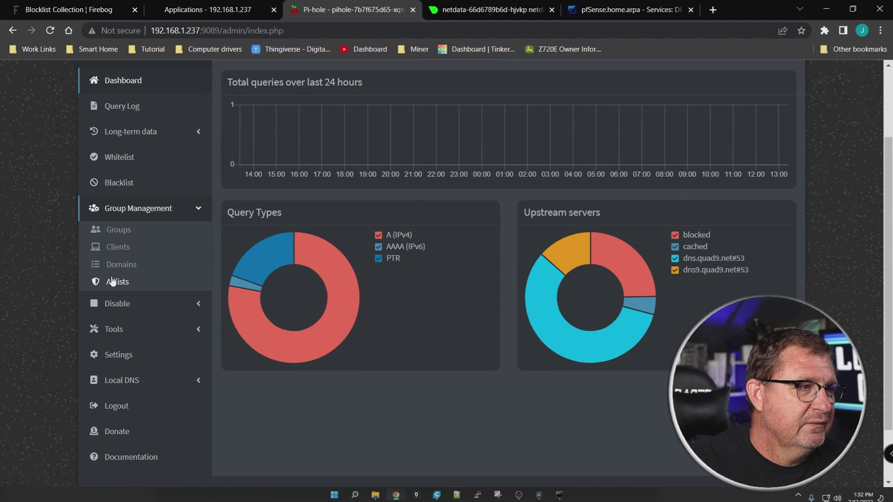
click(114, 282)
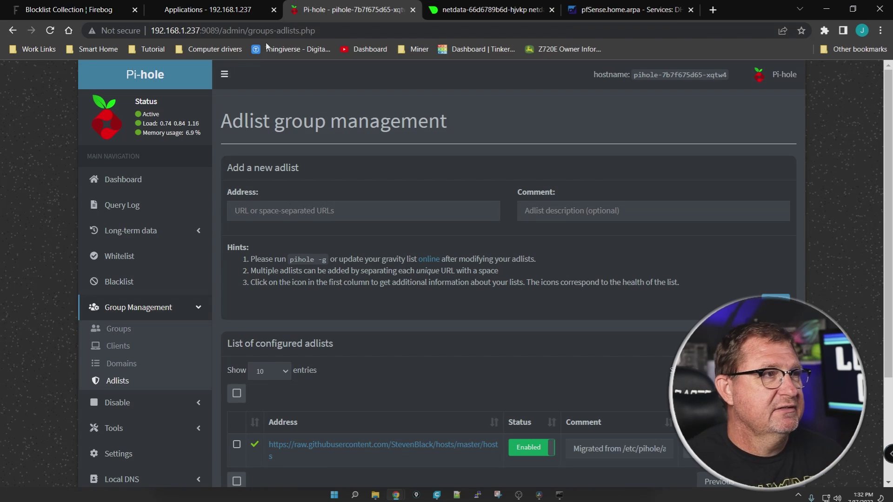
click(93, 7)
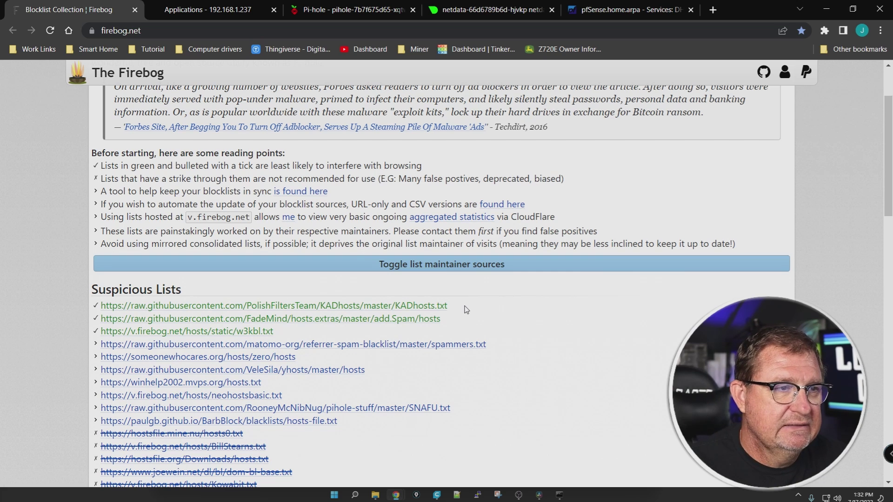
drag(448, 307, 101, 308)
key(ctrl+c)
right_click(109, 307)
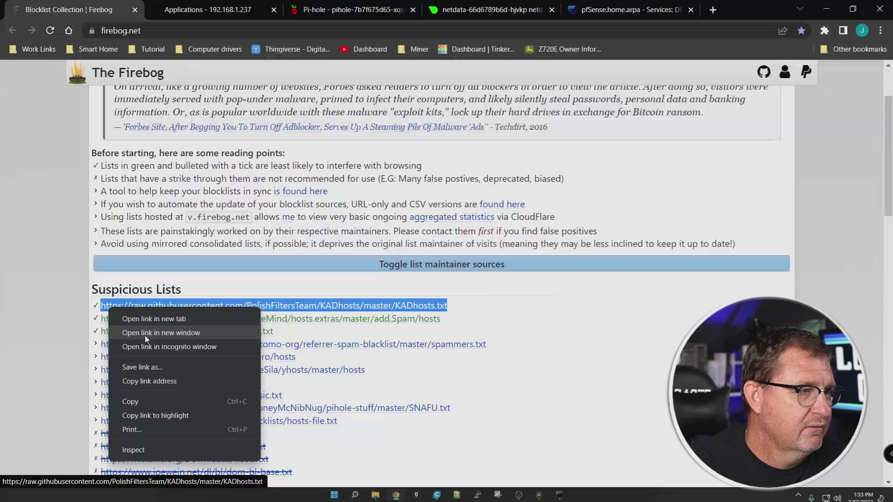
click(130, 402)
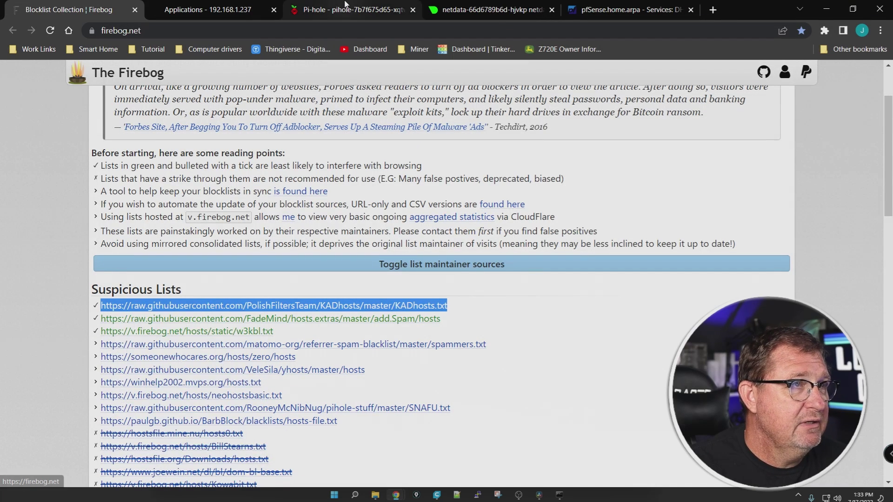
Paste the KADhosts URL into the adlist Address field and add it
click(346, 5)
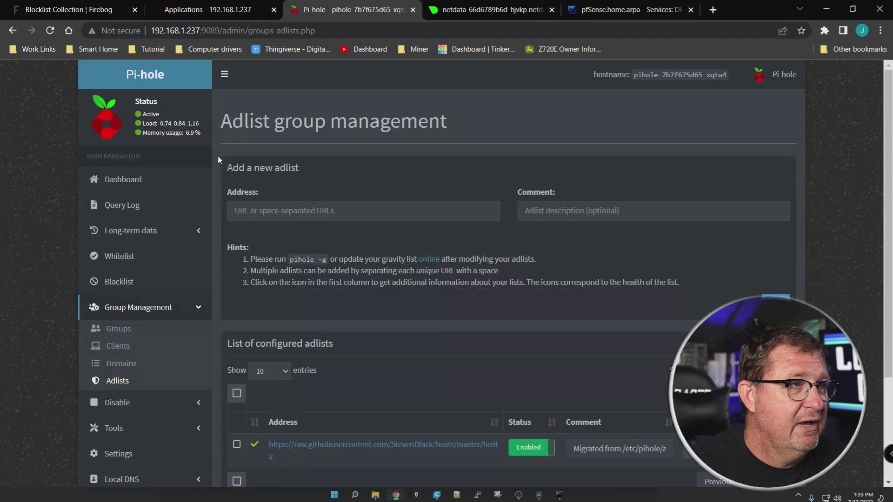
right_click(353, 211)
click(382, 304)
click(585, 212)
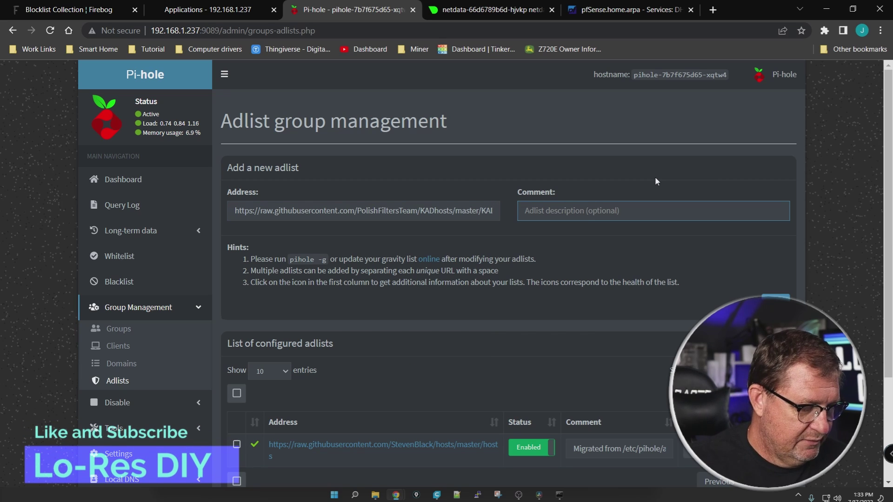
scroll(652, 172, down, 3)
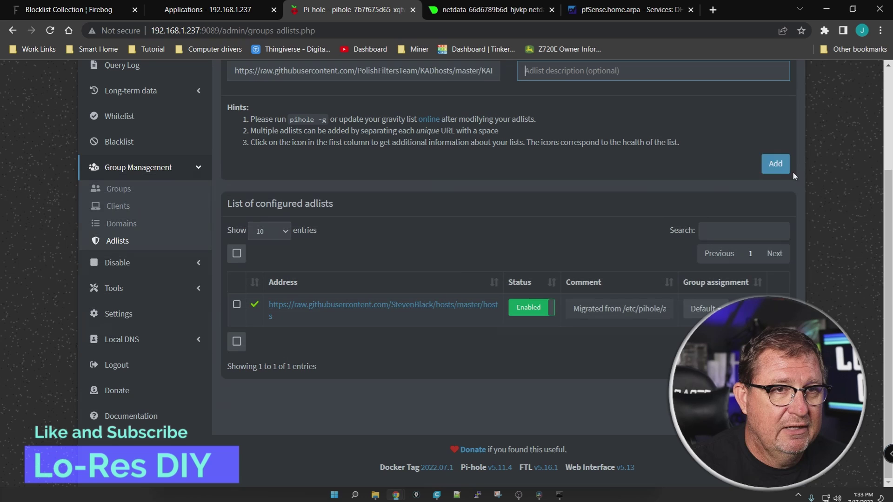
click(775, 163)
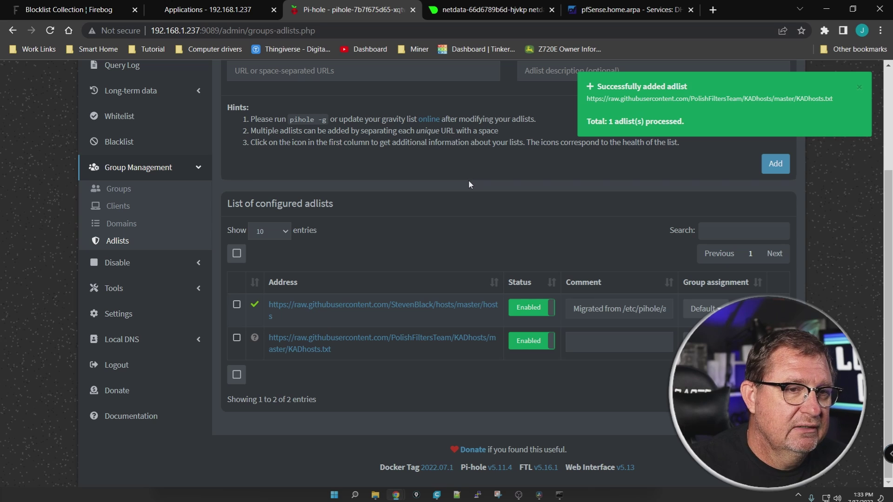
click(114, 289)
Run Update Gravity to rebuild the blocklist with KADhosts included
click(133, 258)
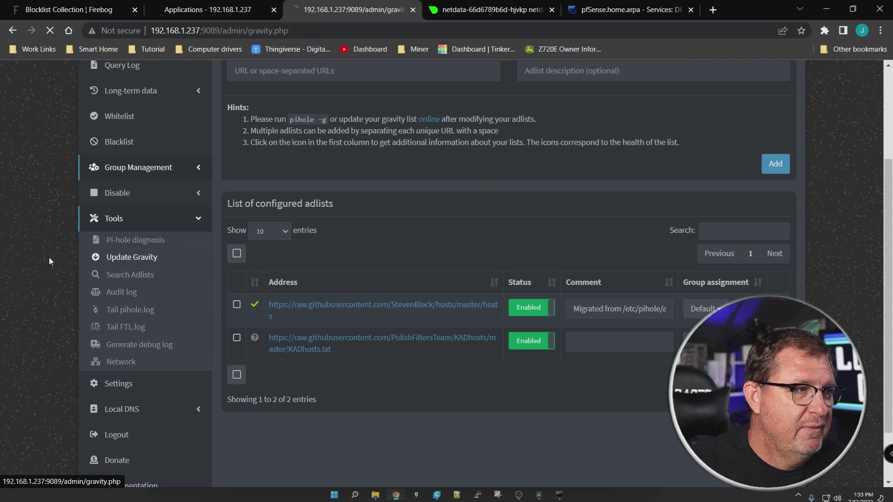
click(516, 171)
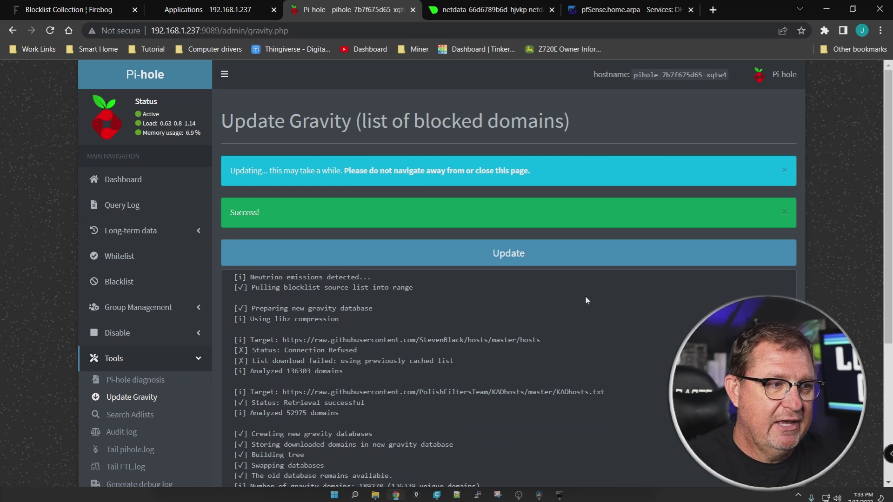
scroll(596, 310, down, 5)
scroll(611, 318, up, 10)
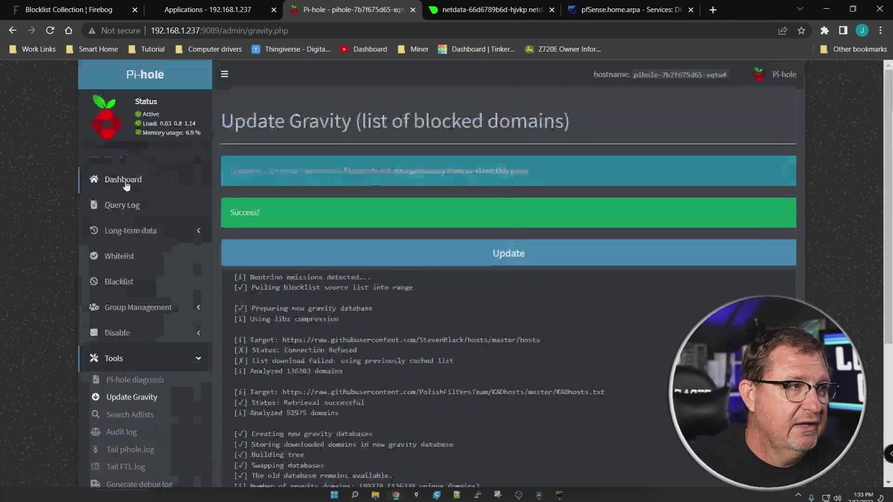
Reload the dashboard to confirm 136,339 domains on adlists, then return to Adlists
click(122, 179)
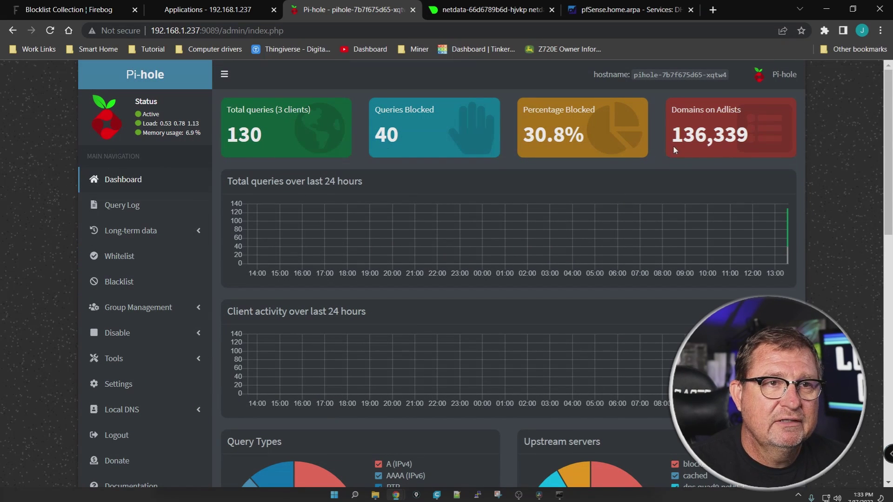
click(50, 30)
scroll(46, 199, down, 4)
click(113, 184)
click(135, 225)
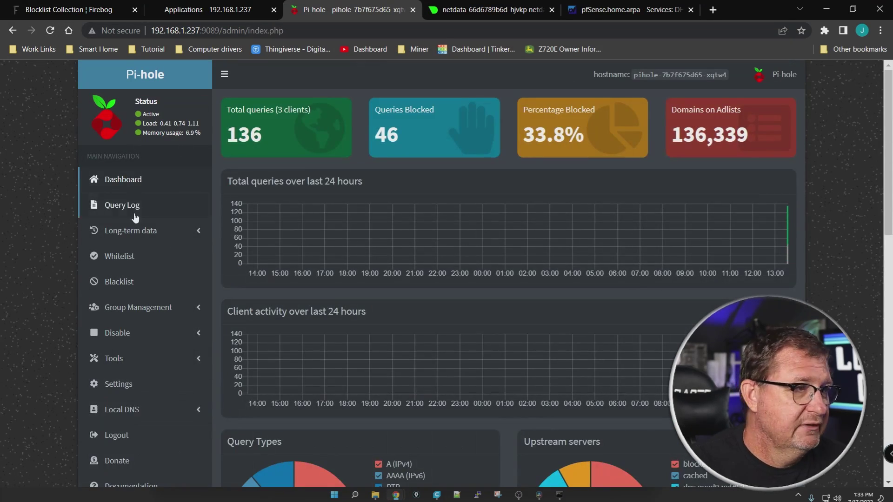
click(100, 311)
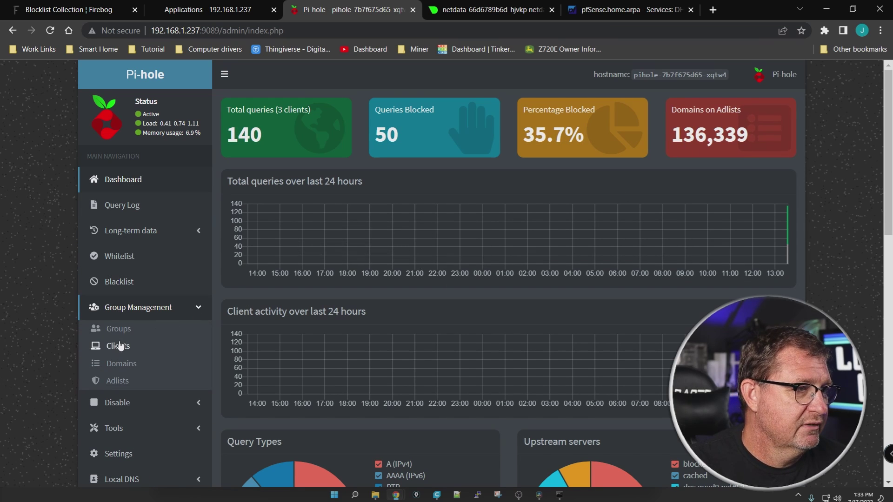
click(117, 380)
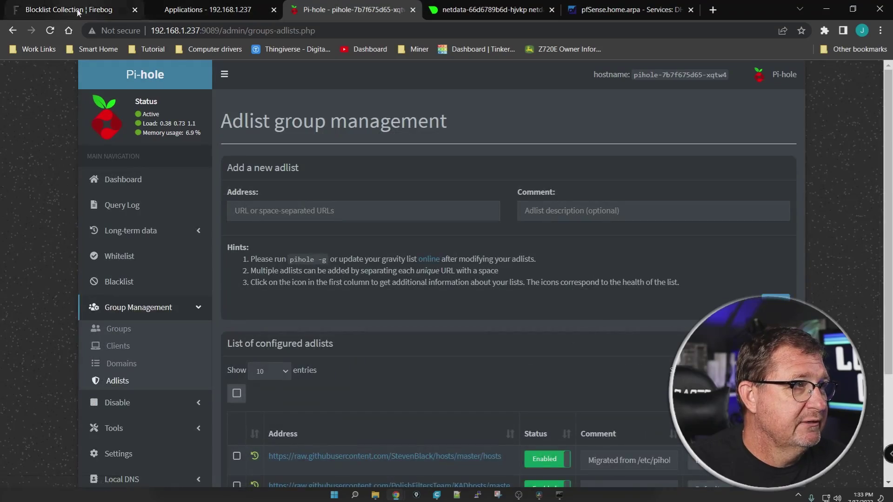
Update gravity with the added Firebog lists and highlight the 149,748 domains on adlists
click(70, 9)
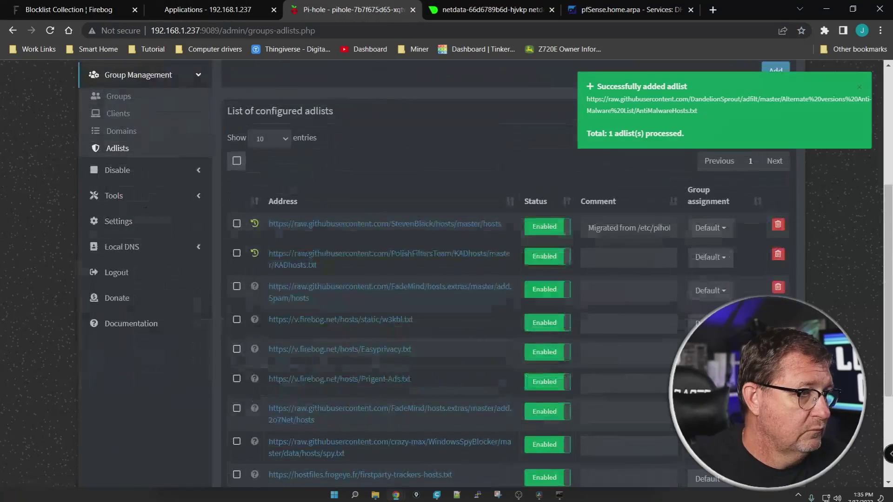
click(108, 198)
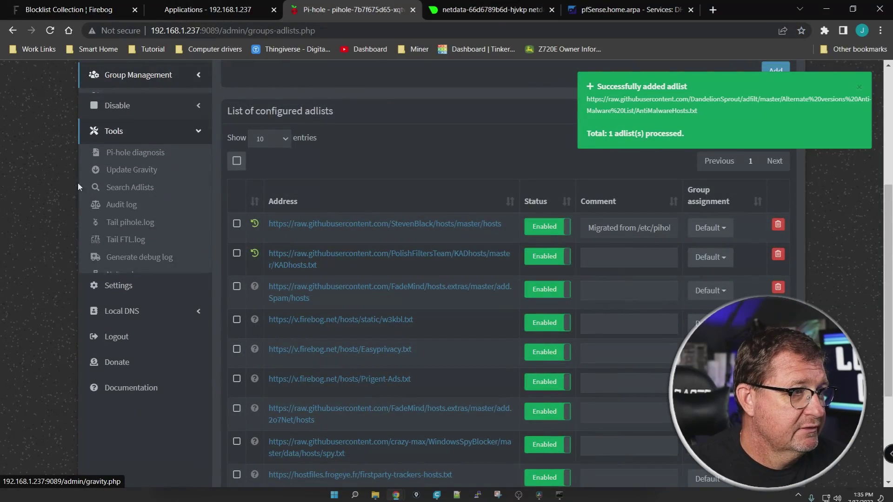
click(117, 167)
click(509, 173)
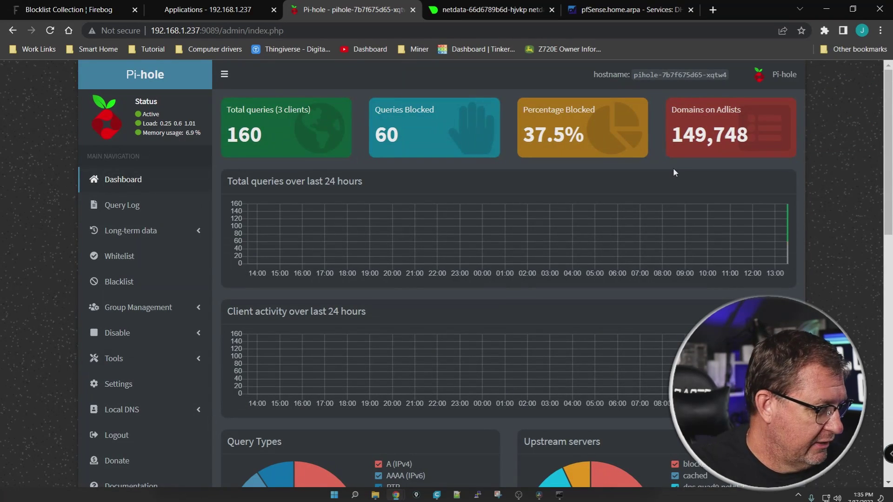
mouse_move(663, 160)
mouse_down()
mouse_move(700, 171)
mouse_move(791, 107)
mouse_move(667, 132)
mouse_move(680, 161)
mouse_up()
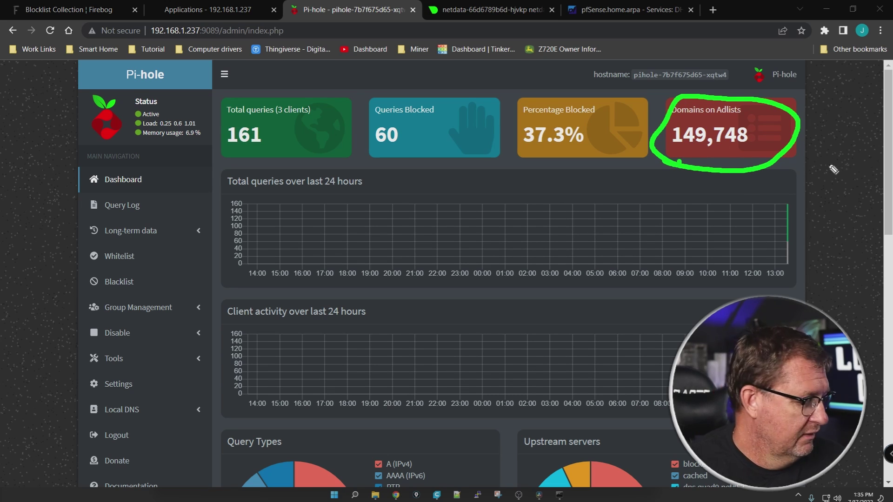
key(Escape)
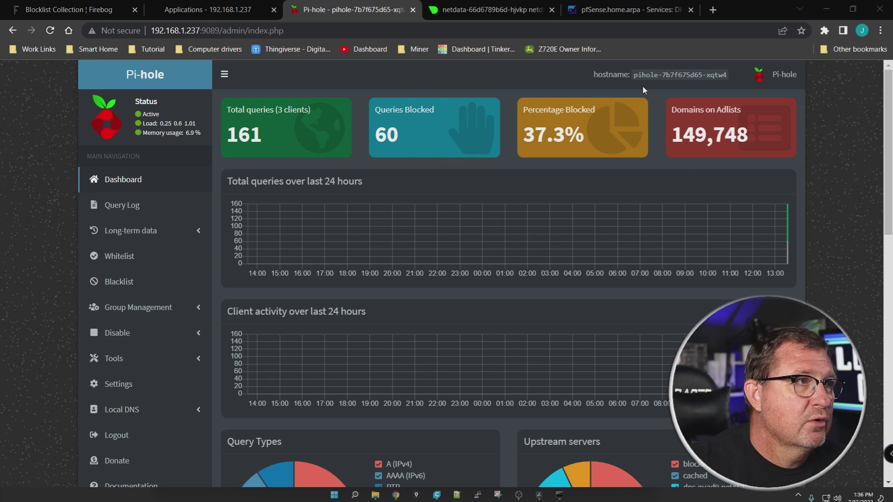
Scroll through the Firebog page and check back on the Pi-hole dashboard
click(94, 17)
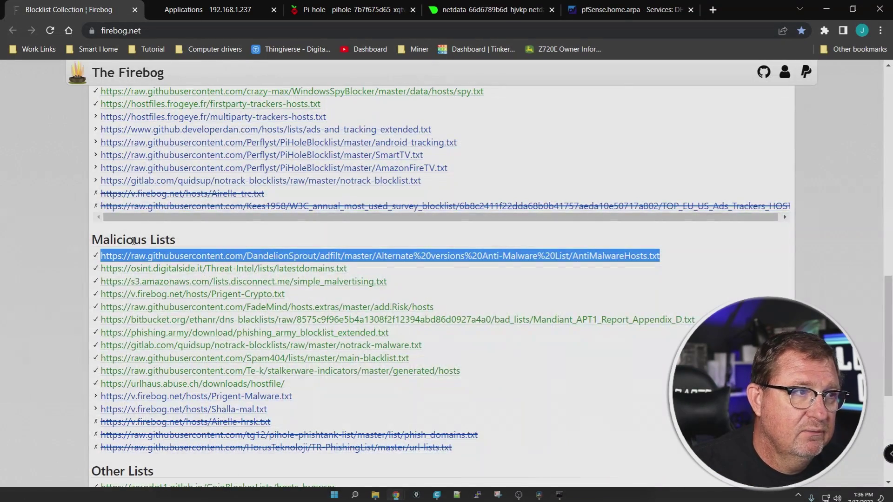
scroll(38, 282, up, 5)
scroll(43, 281, up, 8)
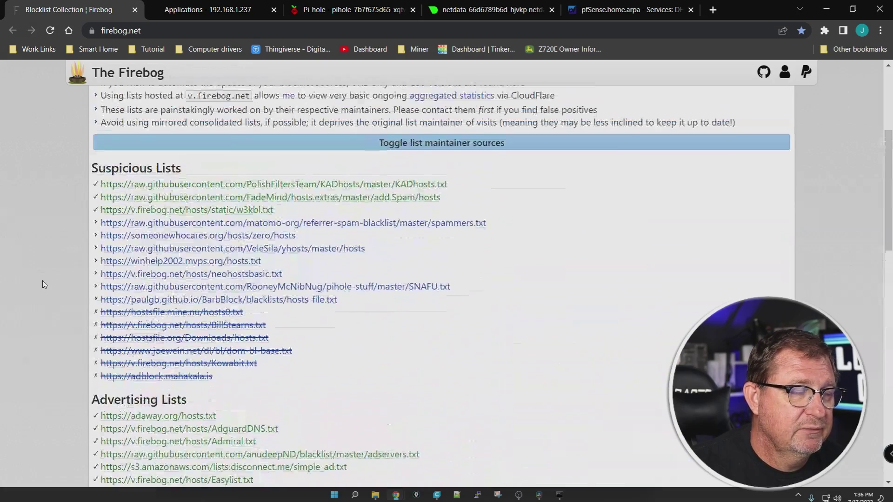
scroll(42, 279, up, 3)
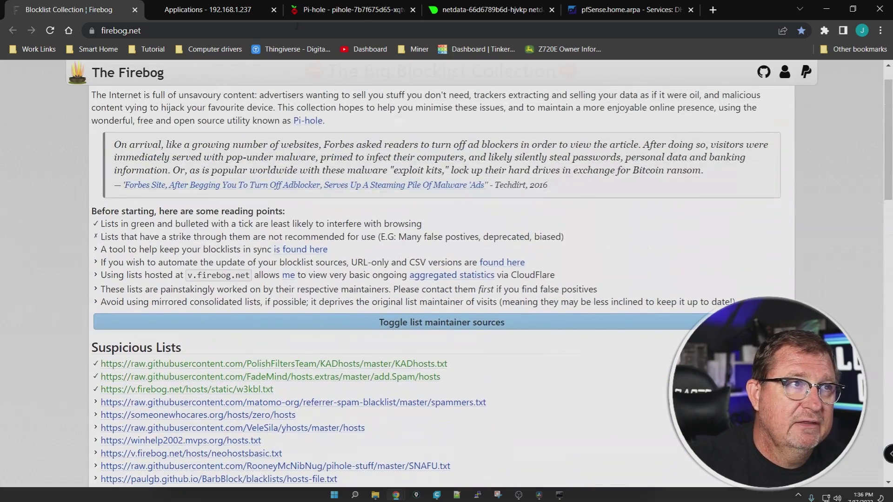
click(307, 8)
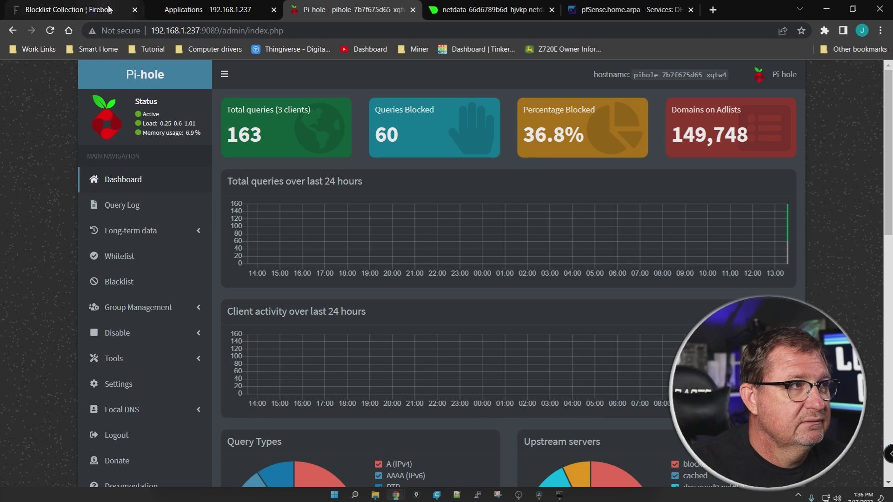
Select the Malicious Lists URLs, including the osint.digitalside.it list, and copy them
click(70, 9)
scroll(38, 282, down, 15)
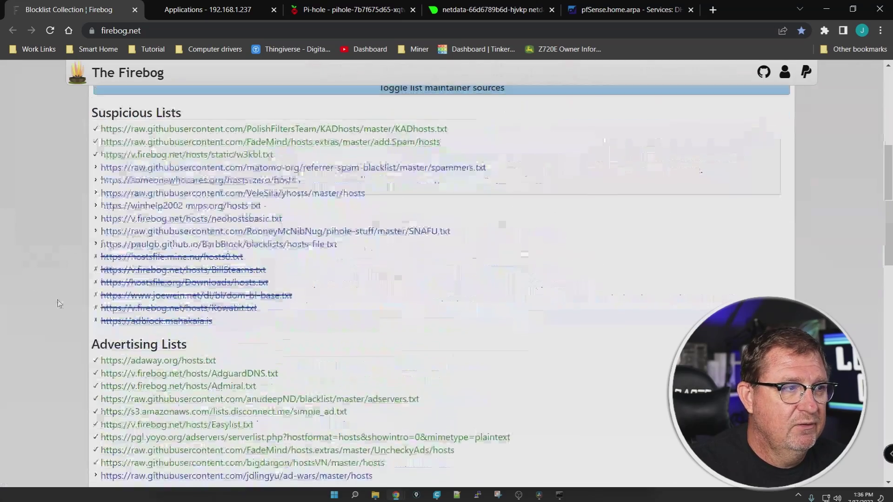
triple_click(60, 313)
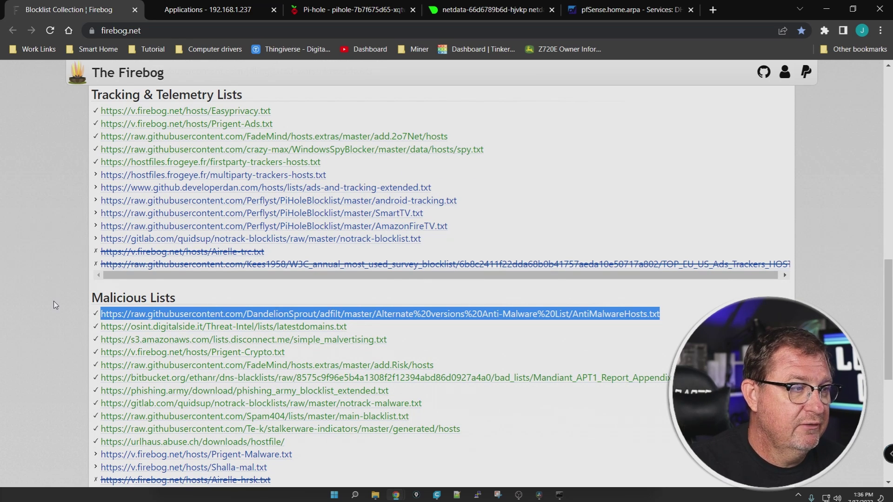
scroll(54, 301, down, 3)
drag(347, 210, 99, 210)
right_click(114, 210)
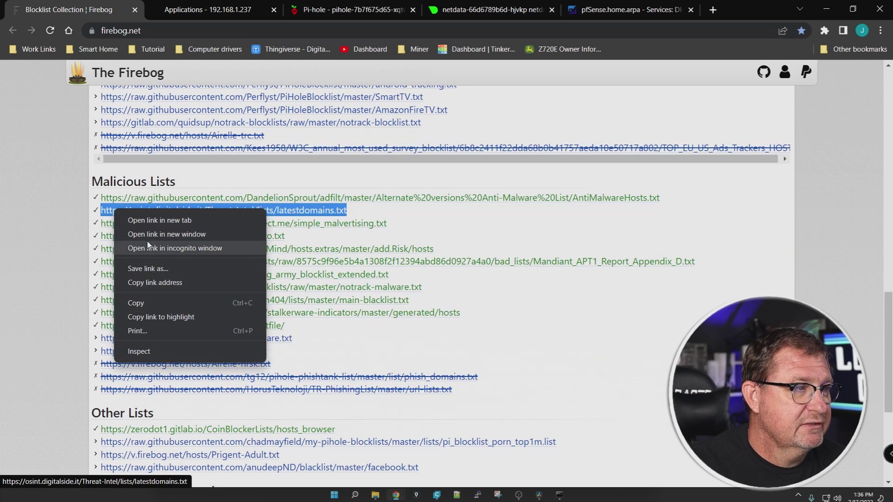
click(140, 304)
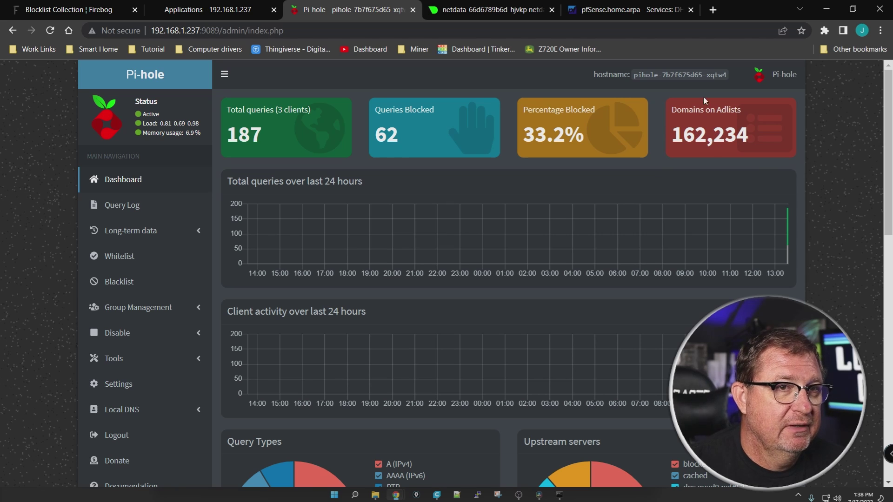
Review the dashboard charts, then open Pi-hole Settings showing FTL v5.16.1 system info
mouse_move(710, 149)
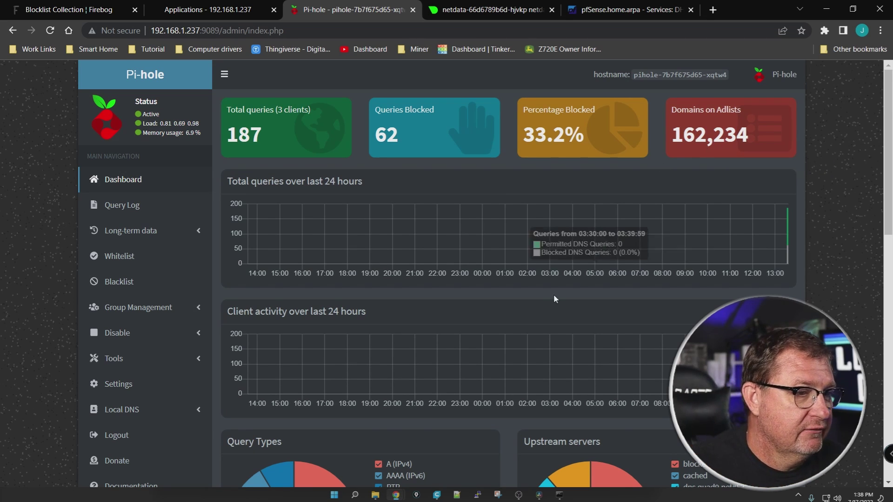
scroll(543, 300, down, 7)
scroll(542, 300, up, 8)
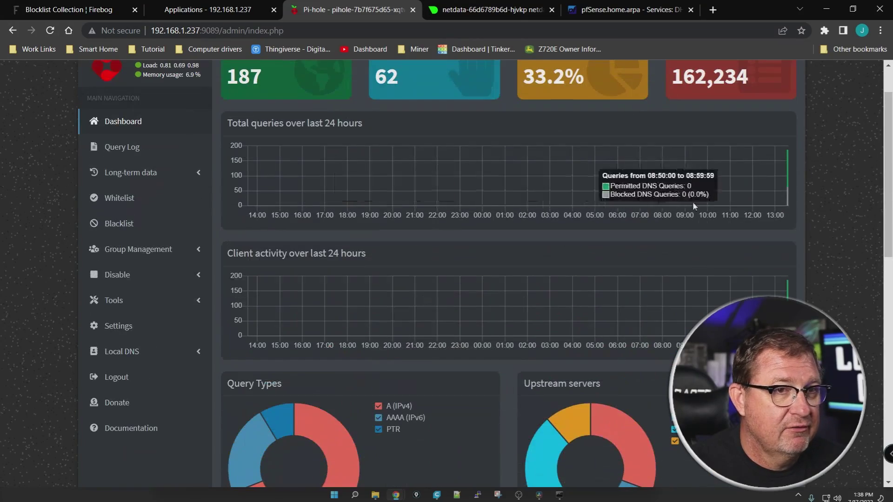
scroll(693, 202, down, 7)
scroll(468, 321, down, 5)
scroll(492, 319, up, 1)
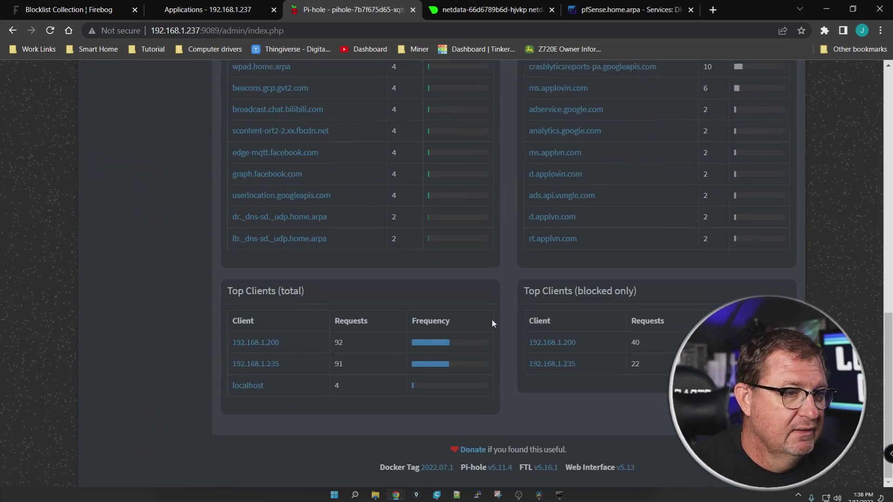
scroll(492, 320, up, 10)
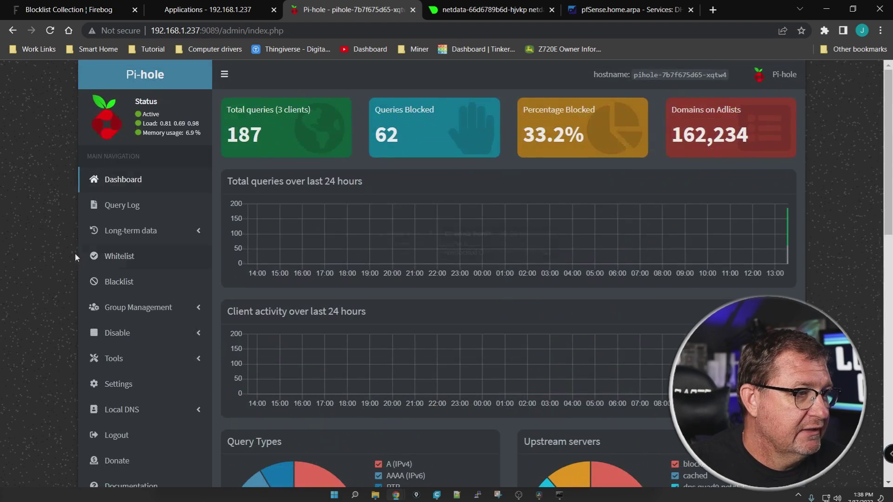
scroll(58, 255, down, 1)
scroll(58, 255, down, 1)
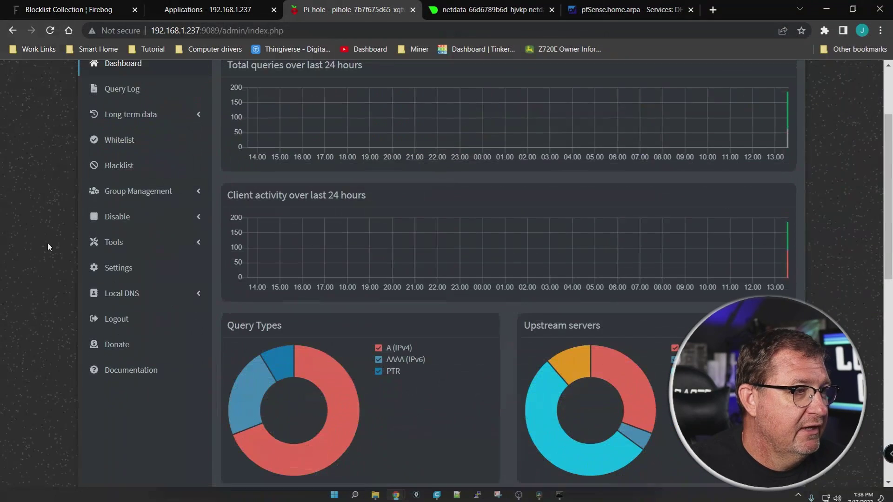
click(113, 242)
click(118, 407)
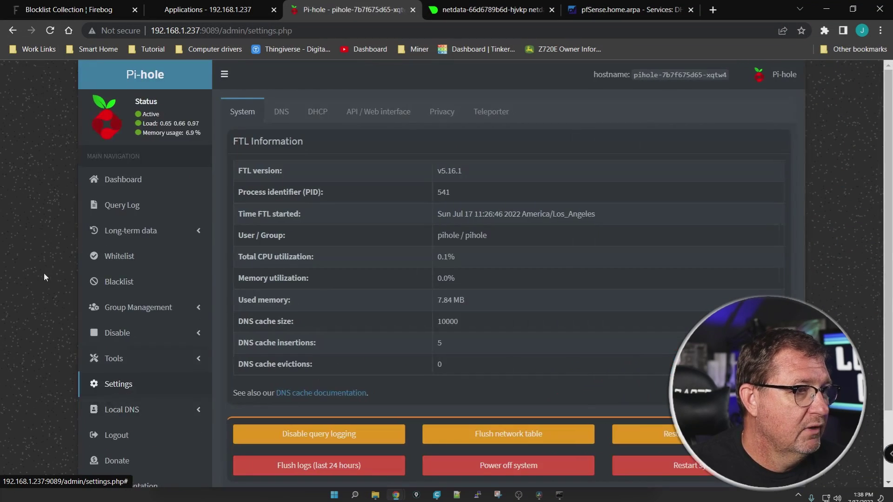
In DNS settings, pick Quad9 (filtered, DNSSEC) and Cloudflare (DNSSEC), dropping Quad9's secondary server
click(289, 111)
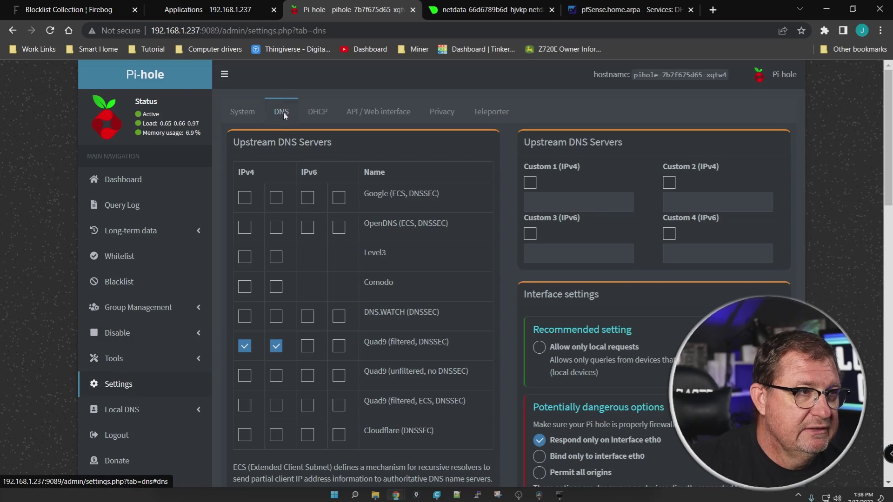
scroll(512, 208, down, 15)
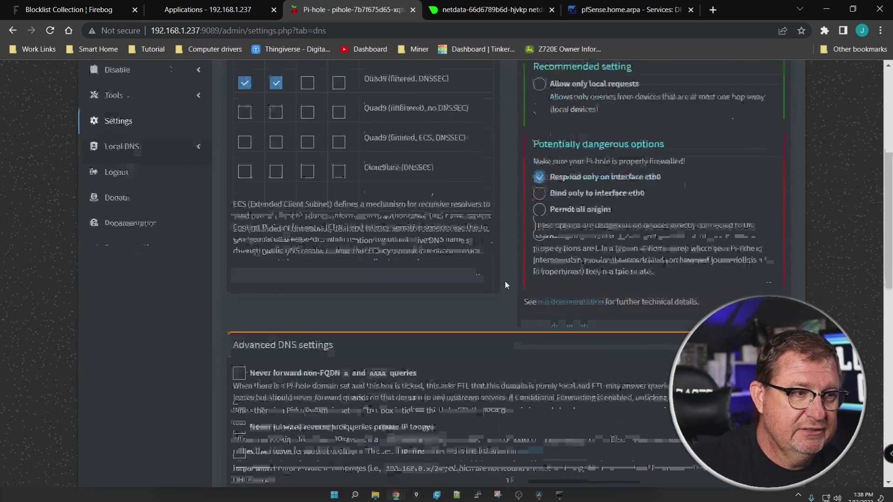
scroll(507, 284, up, 20)
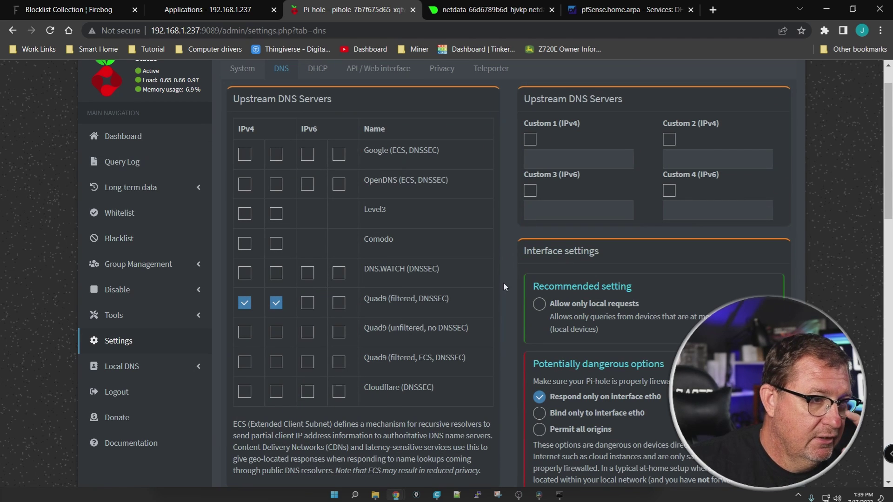
click(275, 303)
click(276, 391)
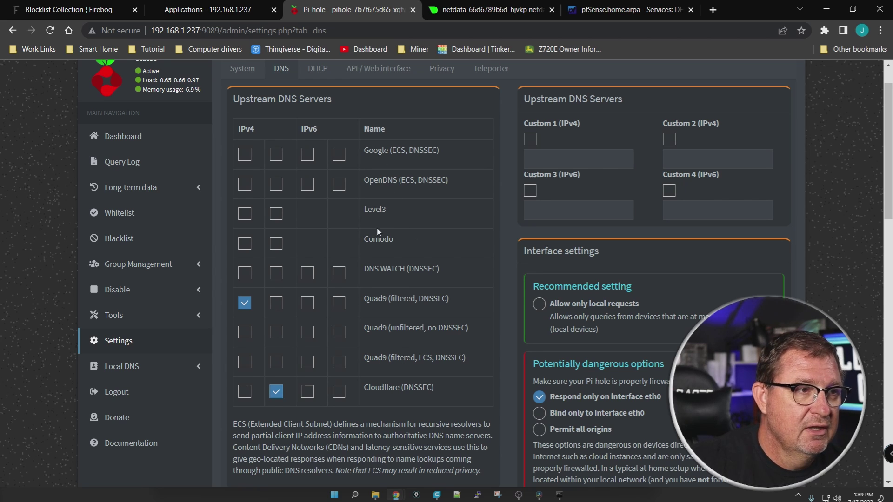
click(245, 362)
click(244, 362)
click(276, 362)
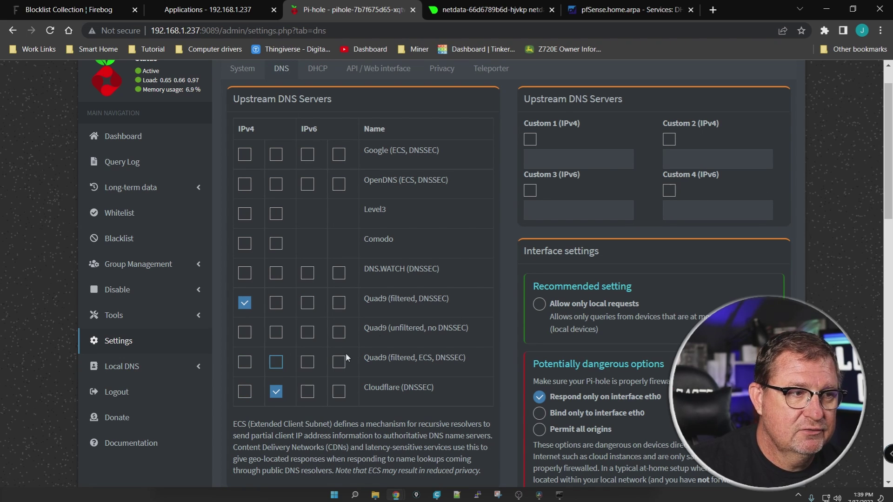
Scroll down the DNS settings and expand the Local DNS options
scroll(407, 264, down, 15)
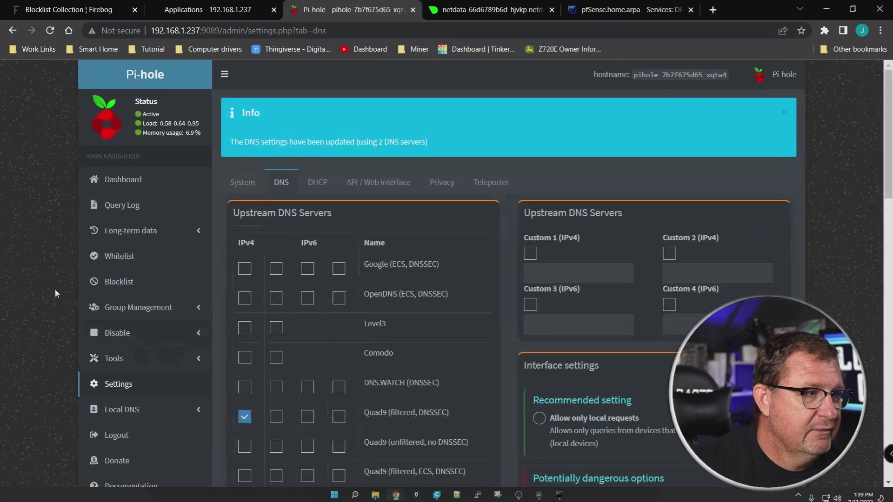
scroll(52, 272, down, 3)
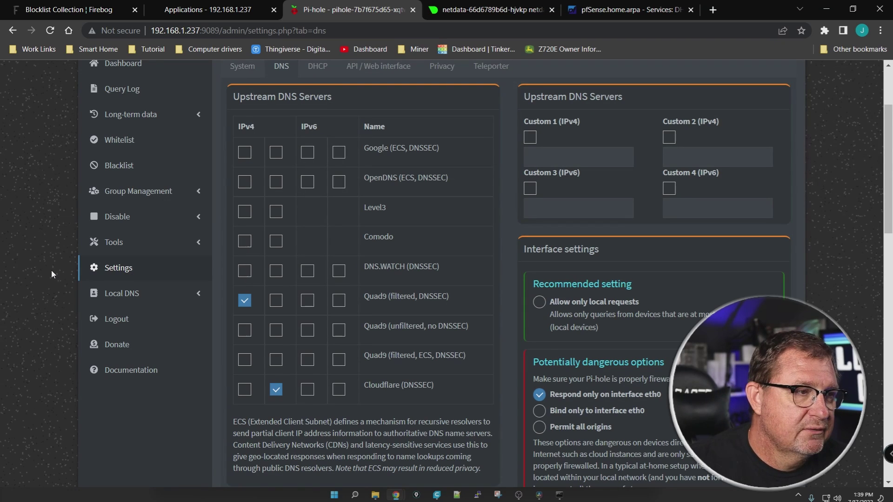
scroll(52, 264, down, 1)
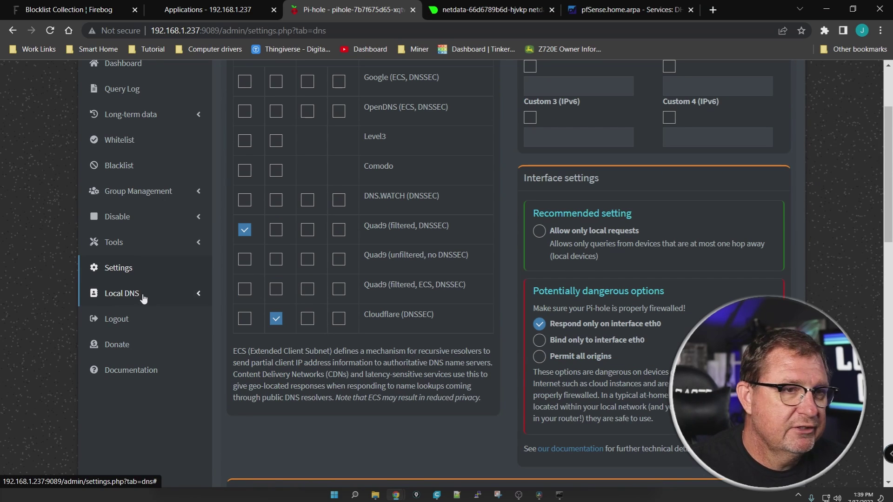
click(143, 299)
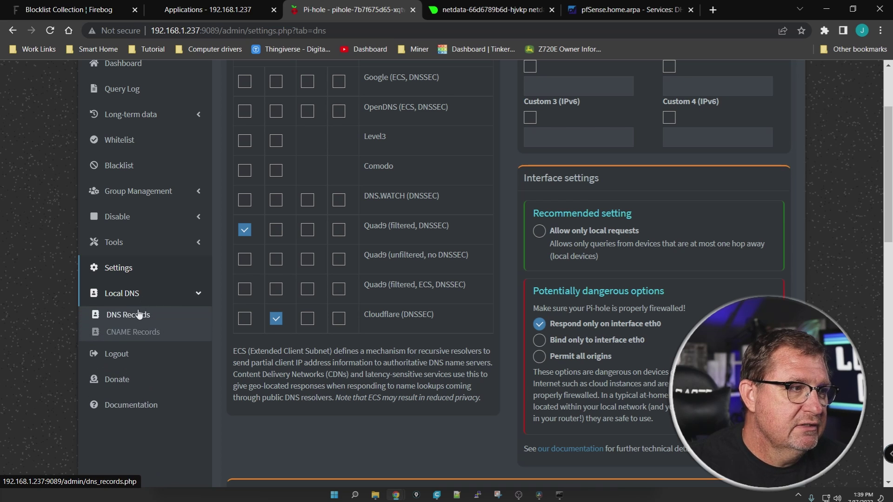
Open Pi-hole's Local DNS Records page, then view TrueNAS's General system page (TrueNAS-SCALE-22.02.2.1)
click(134, 312)
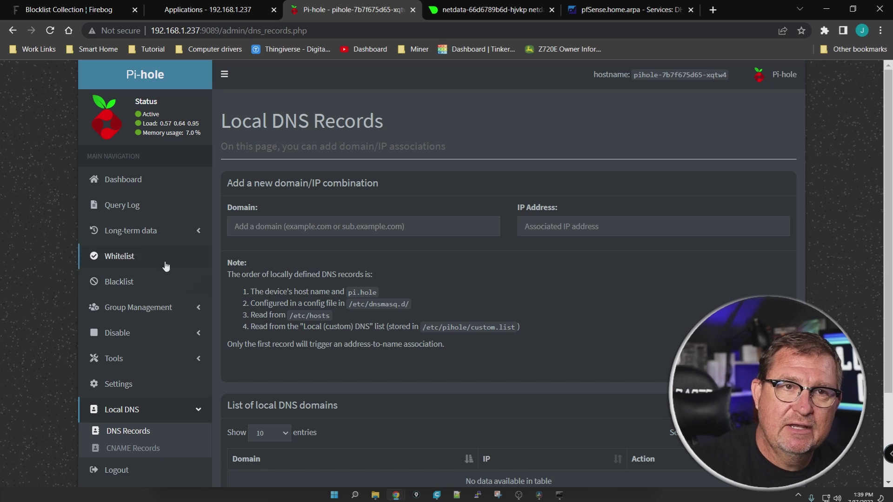
click(204, 10)
click(77, 359)
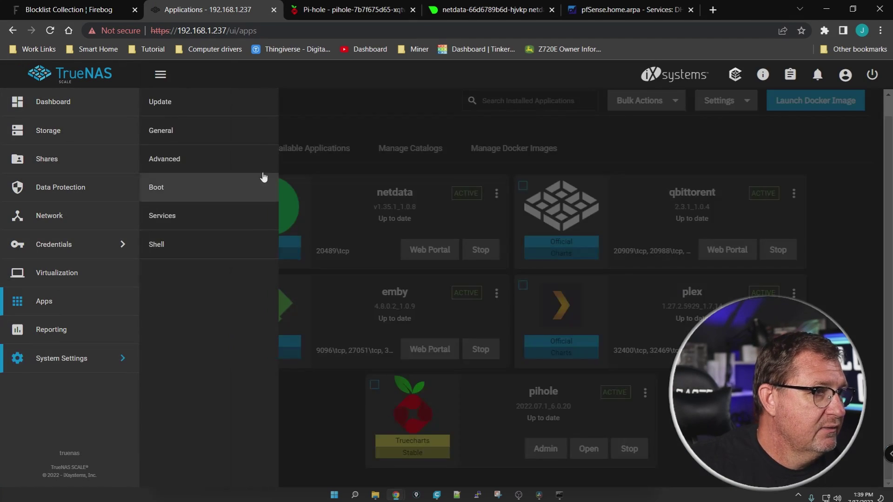
click(176, 135)
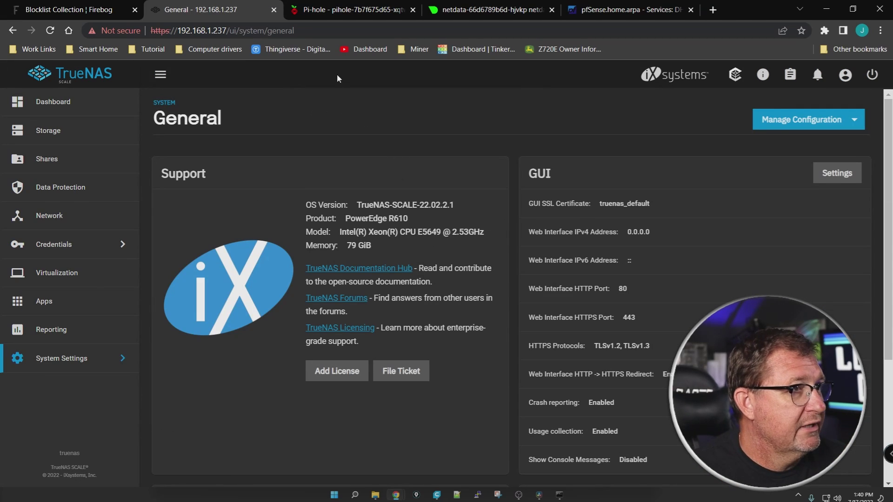
Start a new Pi-hole domain entry, glance at TrueNAS's Smart Home bookmarks, and come back
click(325, 9)
click(345, 226)
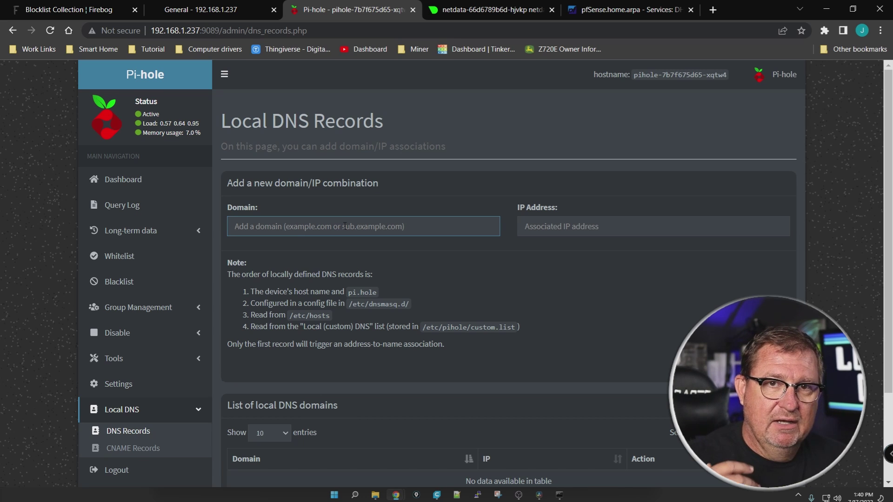
click(200, 10)
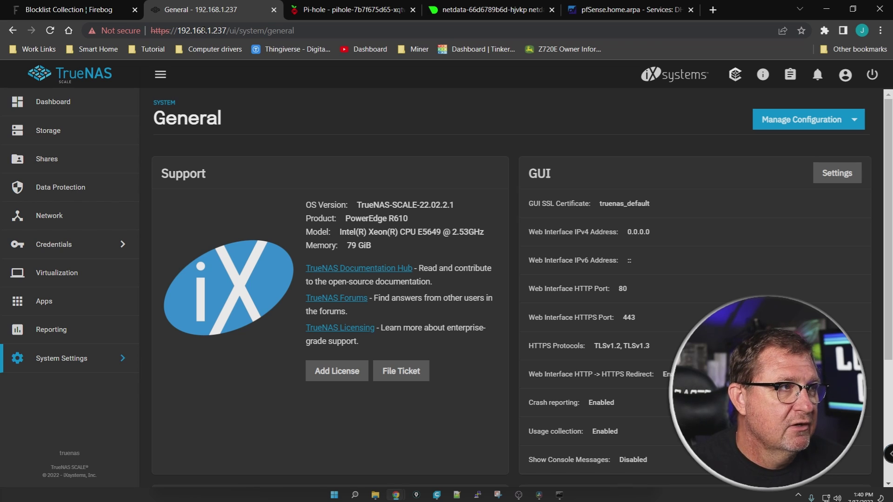
click(105, 51)
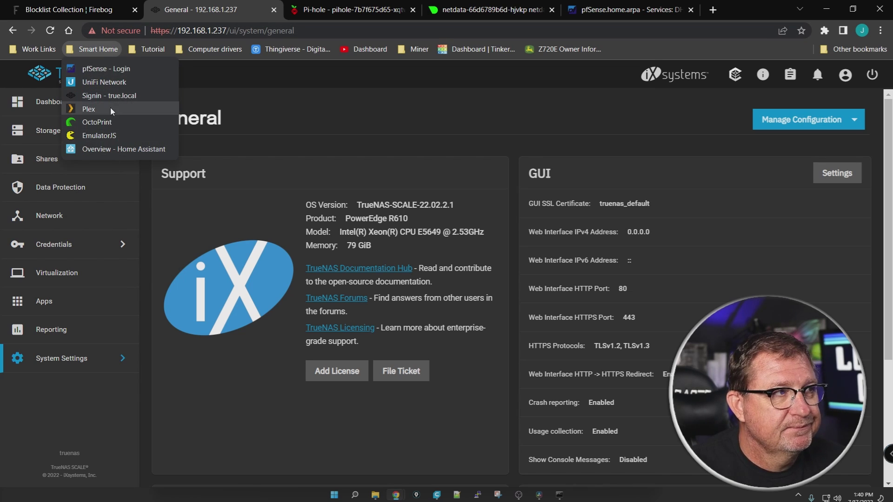
click(222, 68)
click(326, 9)
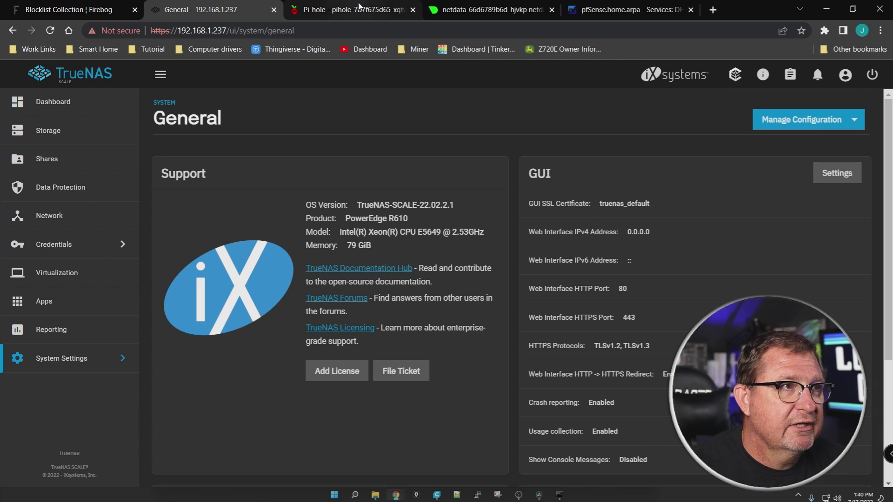
Enter domain truenas.local with IP 192.168.1.237 in Local DNS Records and add the record
text(truenas)
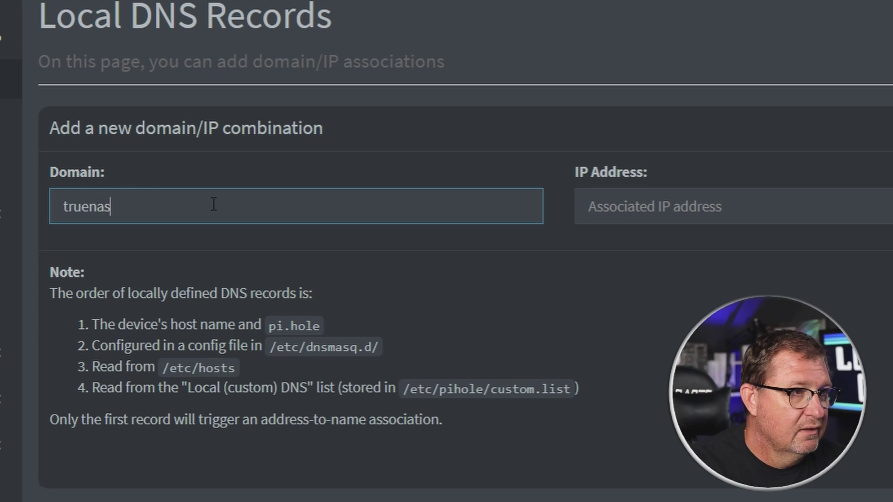
text(.locol)
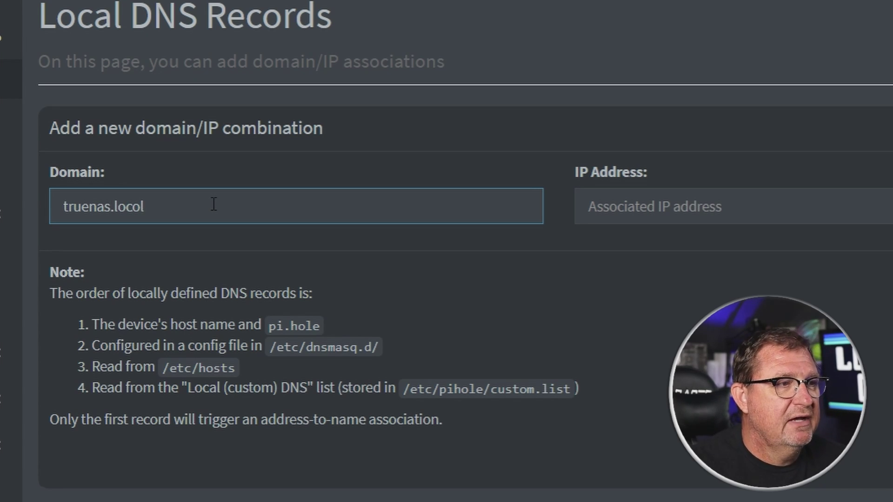
key(BackSpace)
key(BackSpace)
text(al)
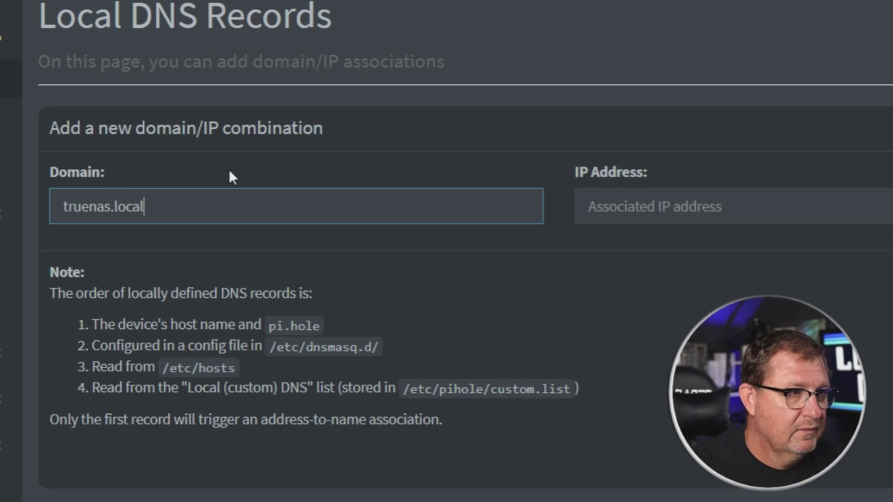
click(766, 218)
text(192.16)
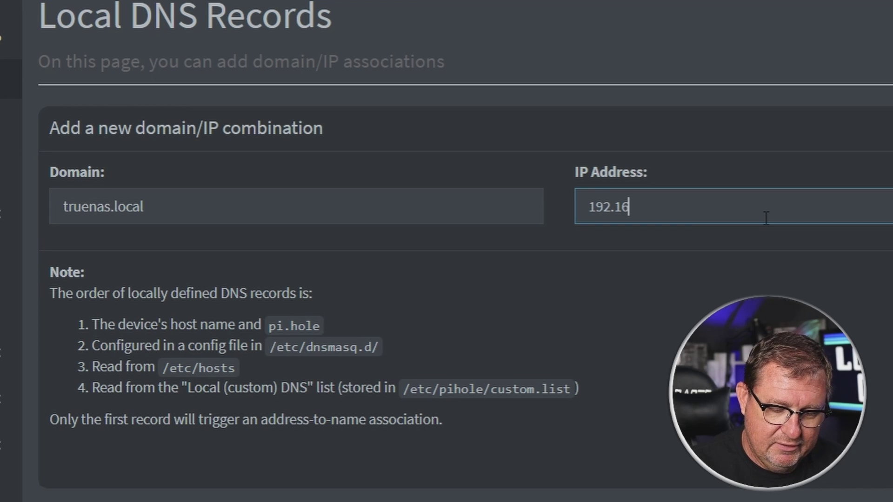
text(8.1.176)
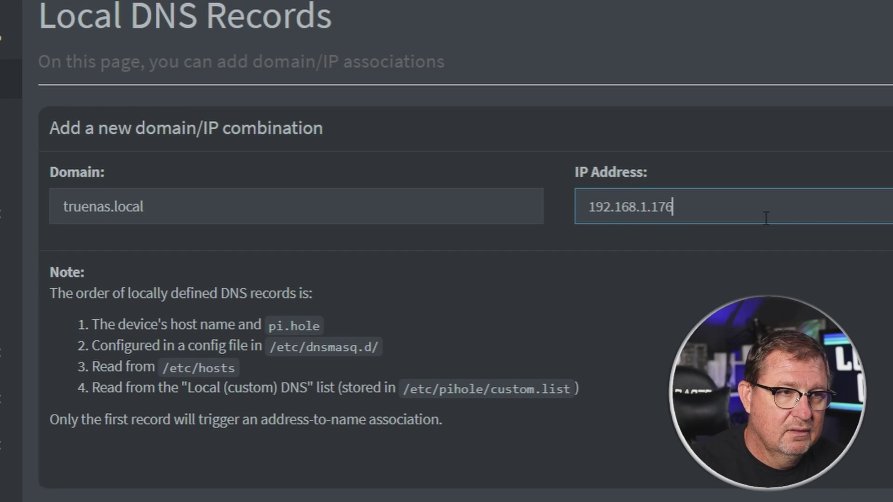
key(BackSpace)
key(BackSpace)
key(BackSpace)
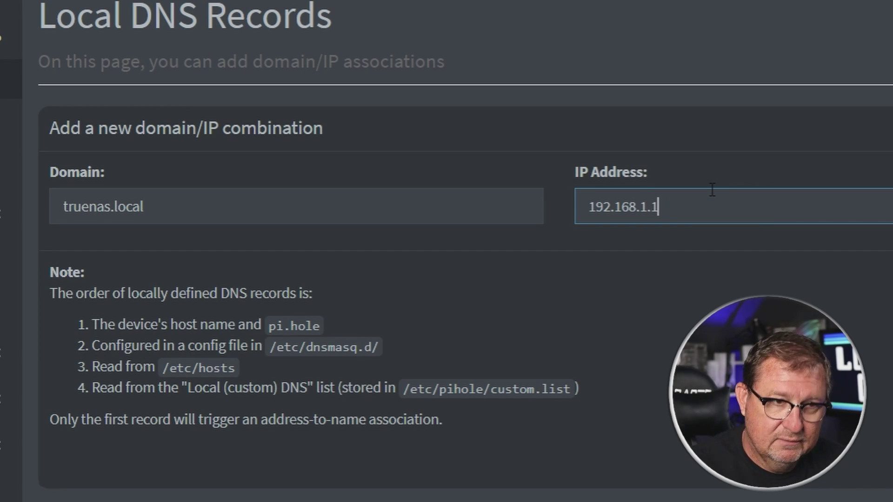
text(237)
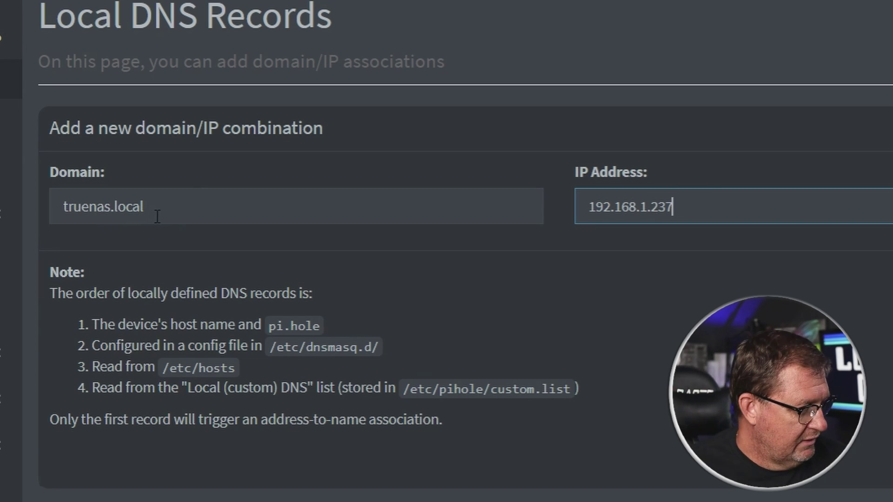
mouse_move(153, 167)
mouse_down()
mouse_move(97, 261)
mouse_move(145, 166)
mouse_up()
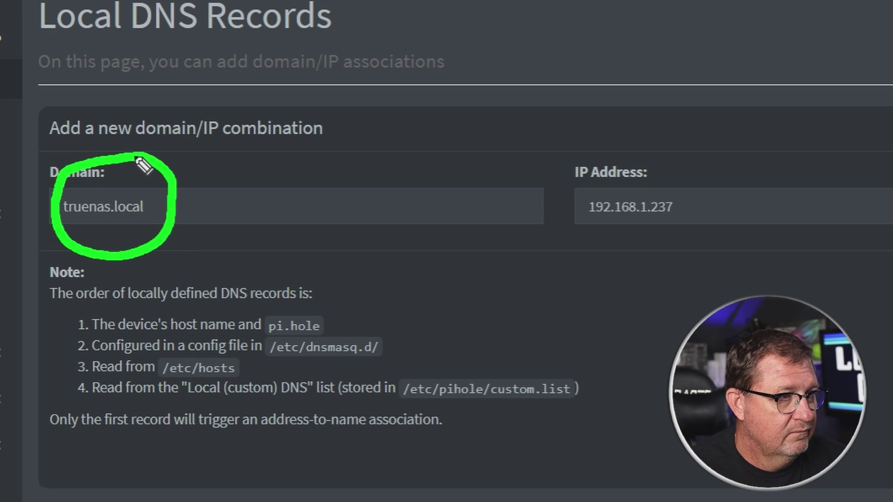
mouse_move(565, 213)
mouse_down()
mouse_move(655, 251)
mouse_move(605, 159)
mouse_move(599, 248)
mouse_up()
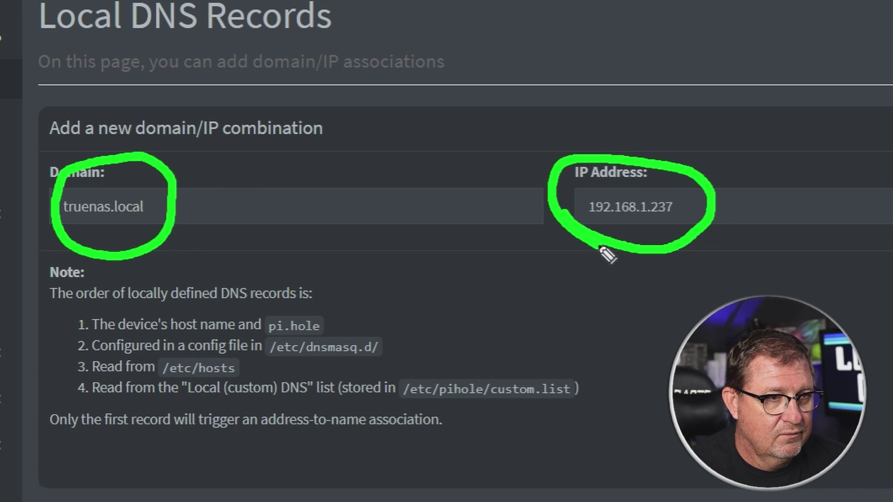
key(Escape)
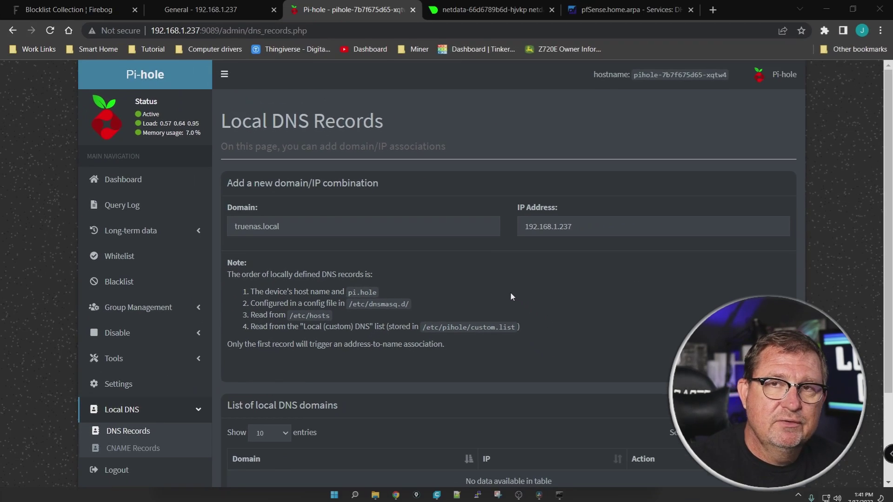
key(Return)
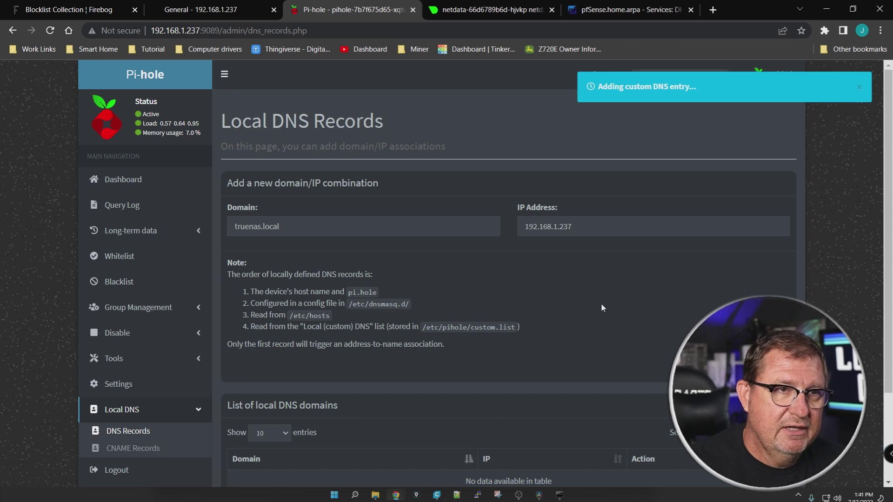
scroll(597, 296, down, 1)
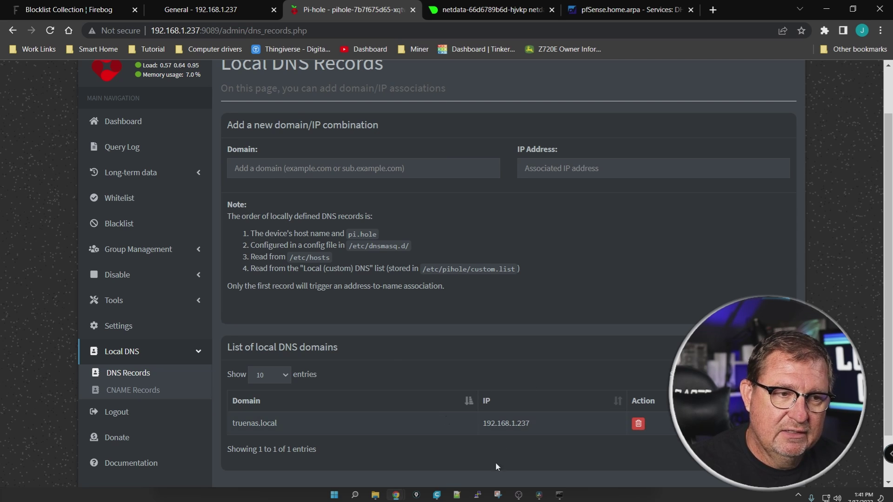
Load truenas.local in the pfSense tab and strip the :444 sign-in path, reaching TrueNAS's login page
click(640, 12)
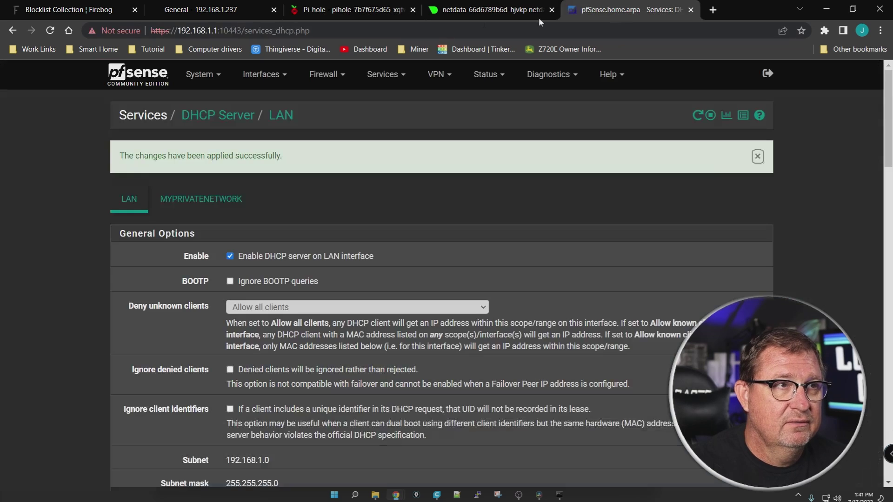
click(391, 26)
text(true)
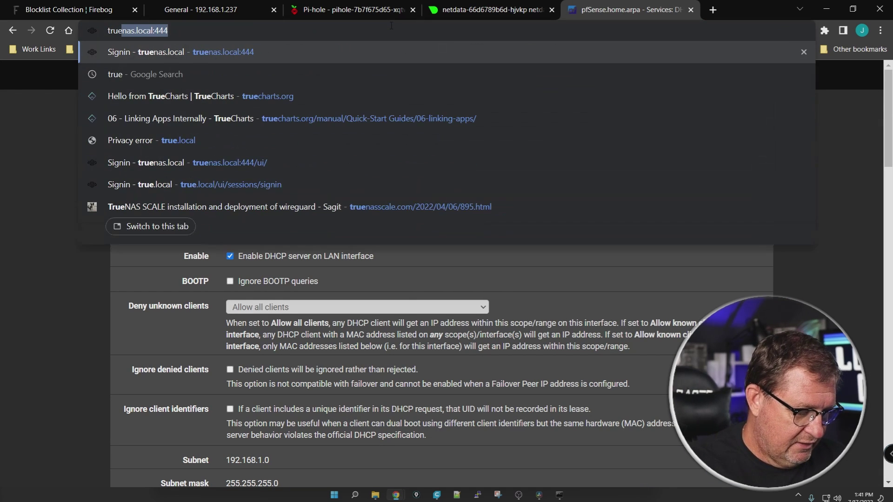
text(nas.lo)
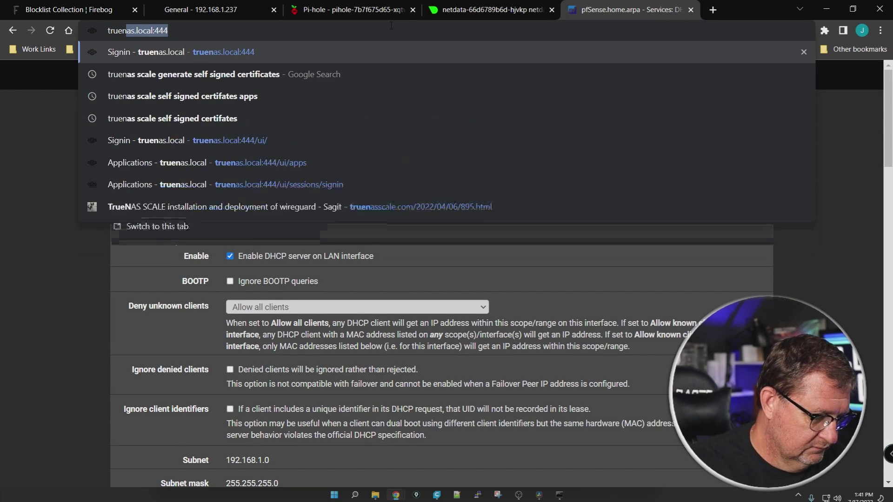
text(cal)
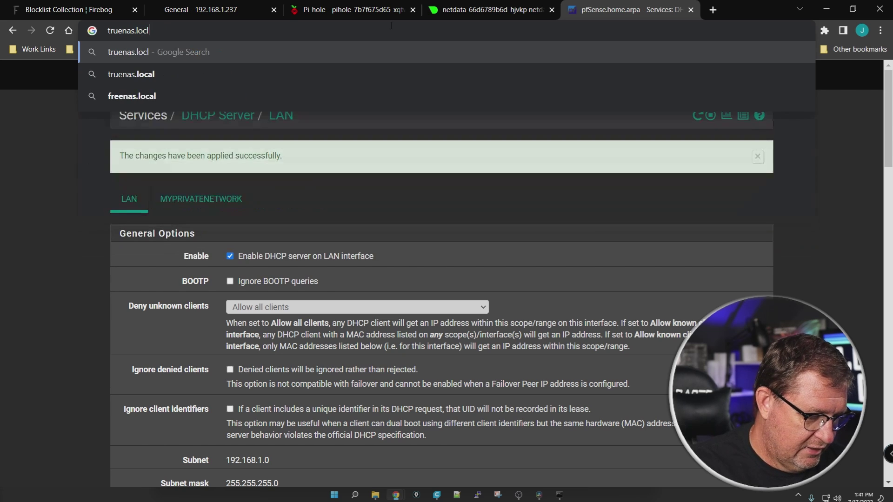
key(Return)
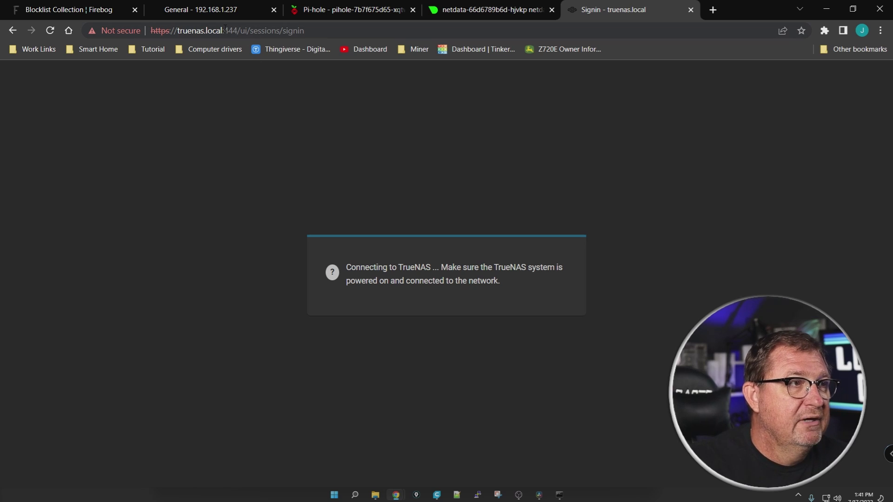
drag(222, 30, 353, 26)
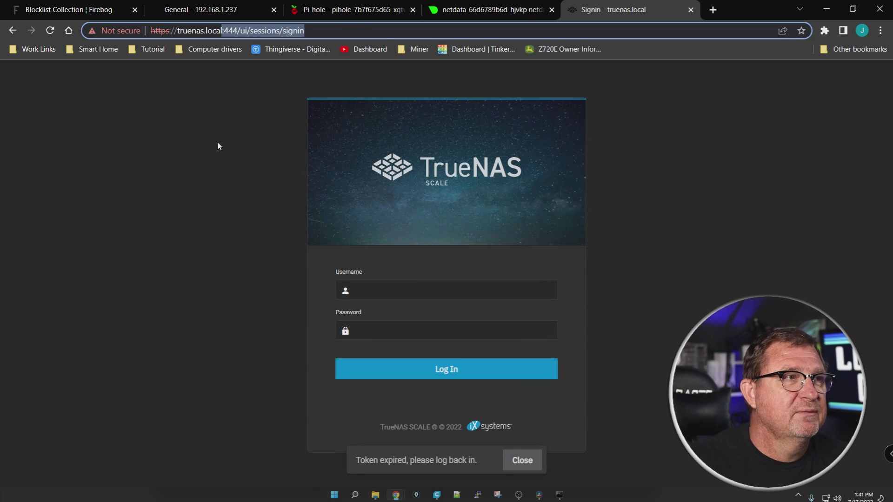
key(BackSpace)
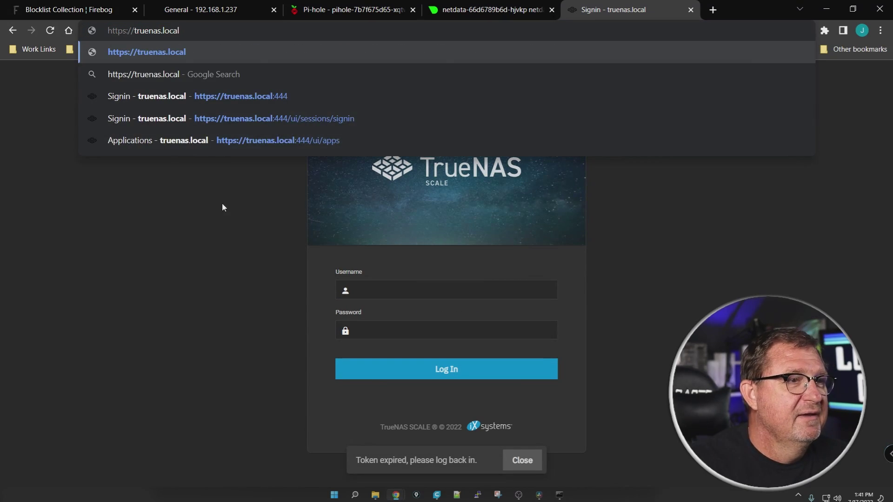
click(221, 230)
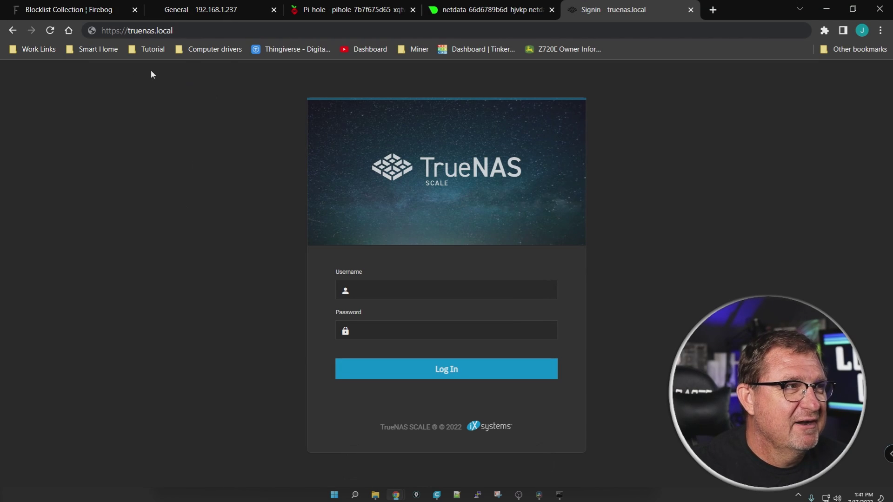
click(190, 30)
click(190, 30)
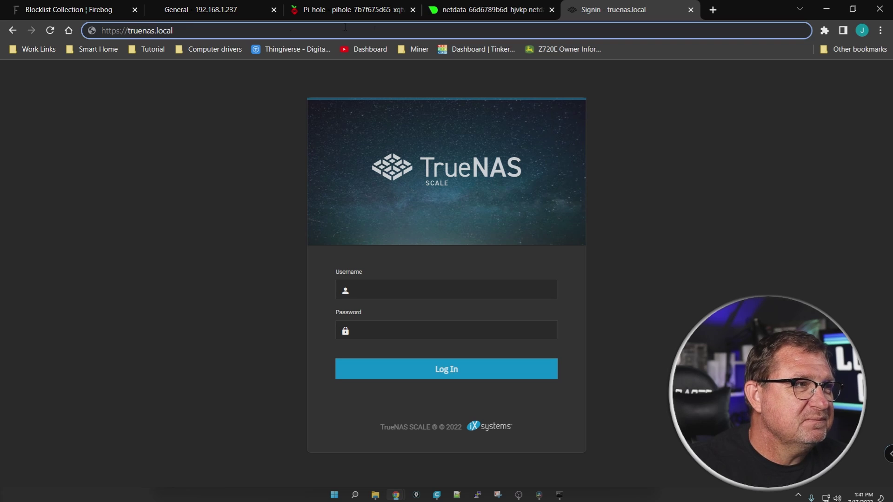
Add a router.local record pointing to 192.168.1.1, then switch back to the TrueNAS sign-in tab
click(348, 9)
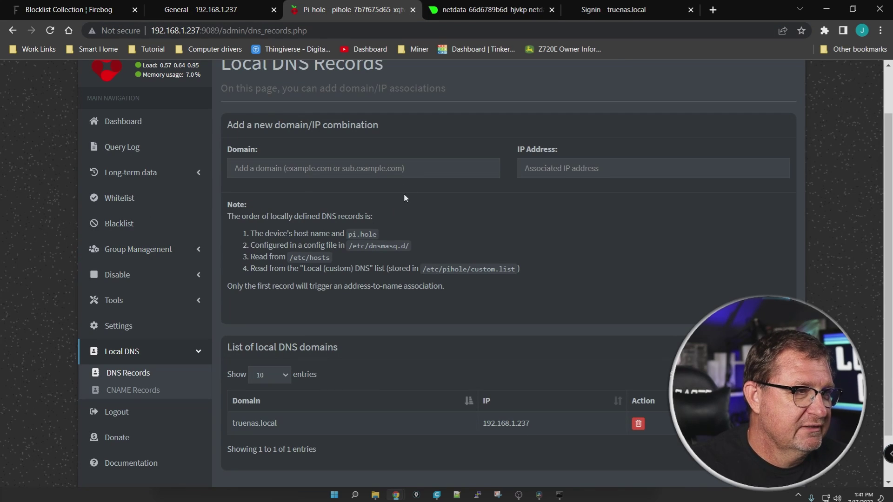
click(292, 165)
text(router)
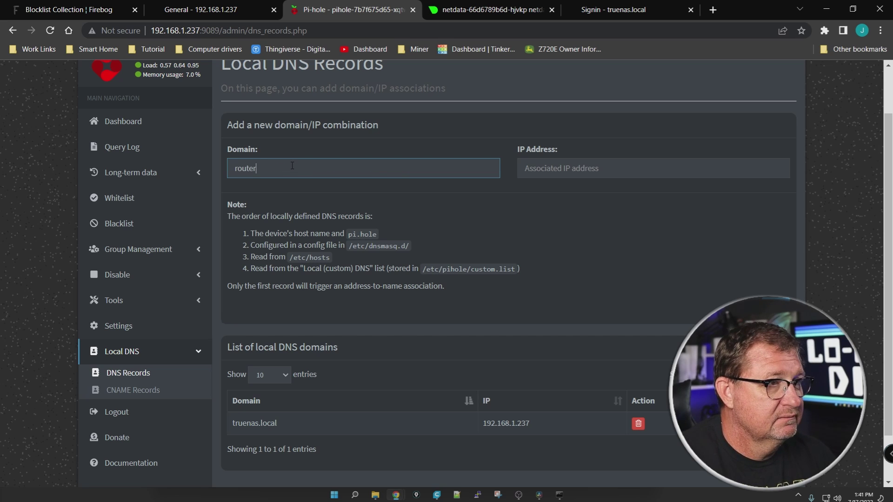
text(.local)
key(Tab)
text(192.168.1.1)
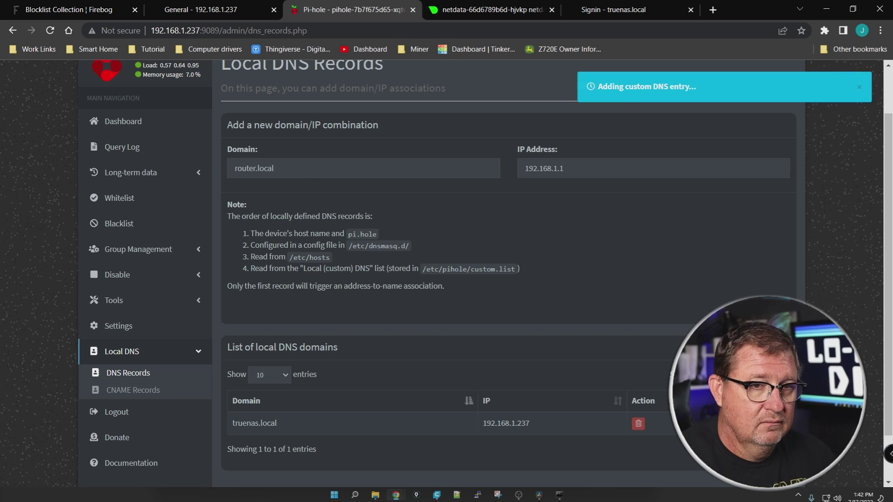
key(Return)
key(ctrl+5)
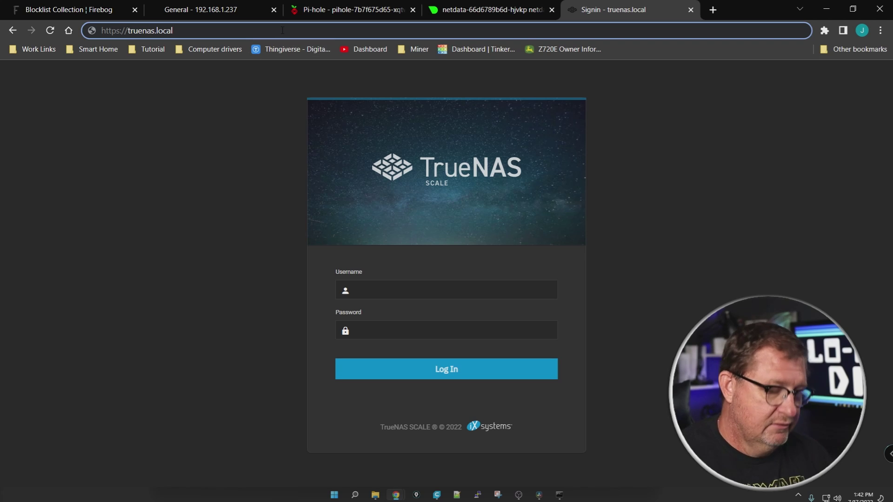
click(283, 30)
key(BackSpace)
key(BackSpace)
key(BackSpace)
key(BackSpace)
key(BackSpace)
key(BackSpace)
key(BackSpace)
key(BackSpace)
key(BackSpace)
key(BackSpace)
key(BackSpace)
key(BackSpace)
key(BackSpace)
key(BackSpace)
key(BackSpace)
key(BackSpace)
key(BackSpace)
key(BackSpace)
key(BackSpace)
key(BackSpace)
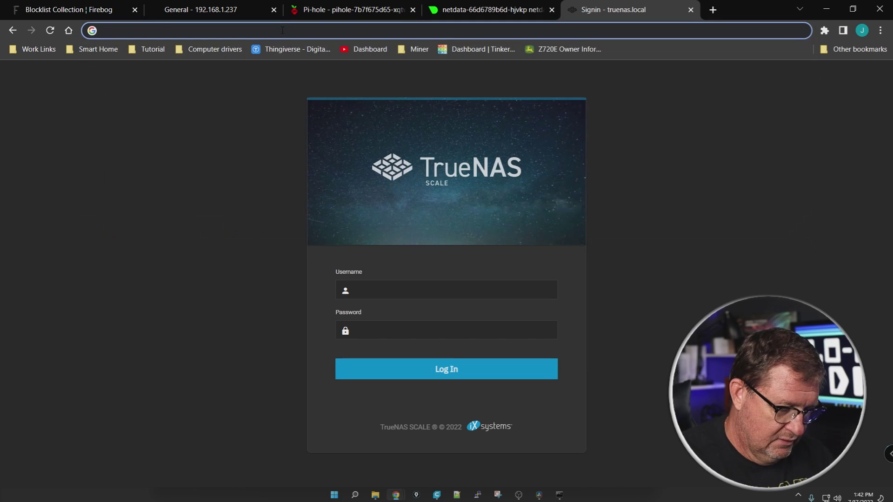
text(https://)
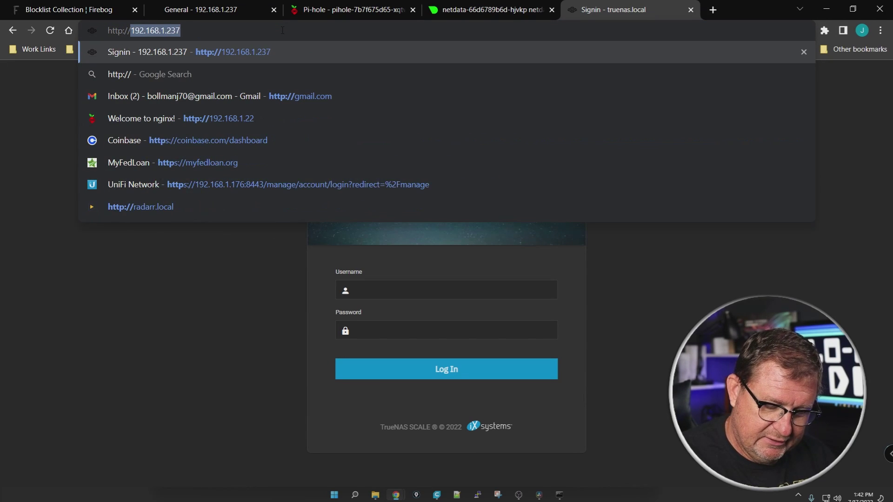
text(r)
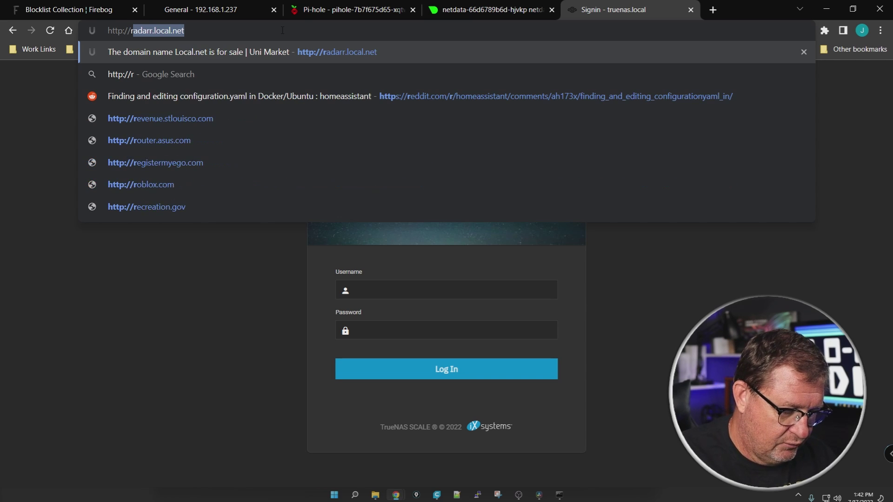
text(outer.local)
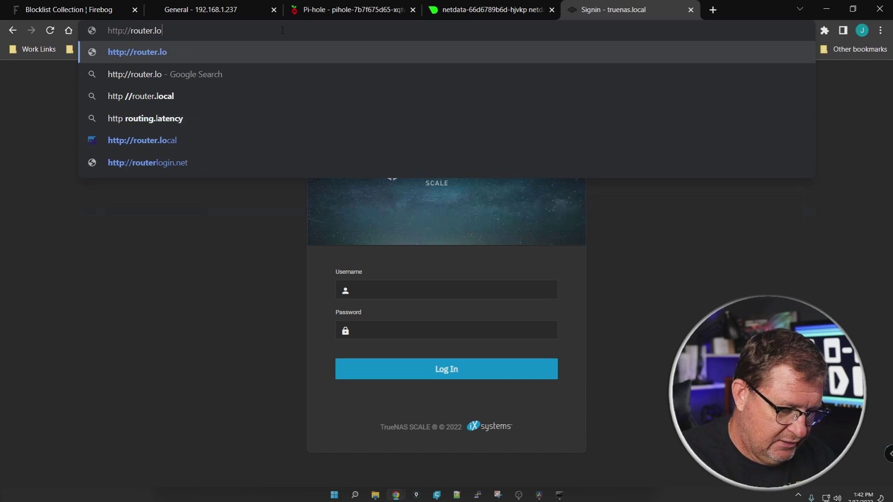
key(Return)
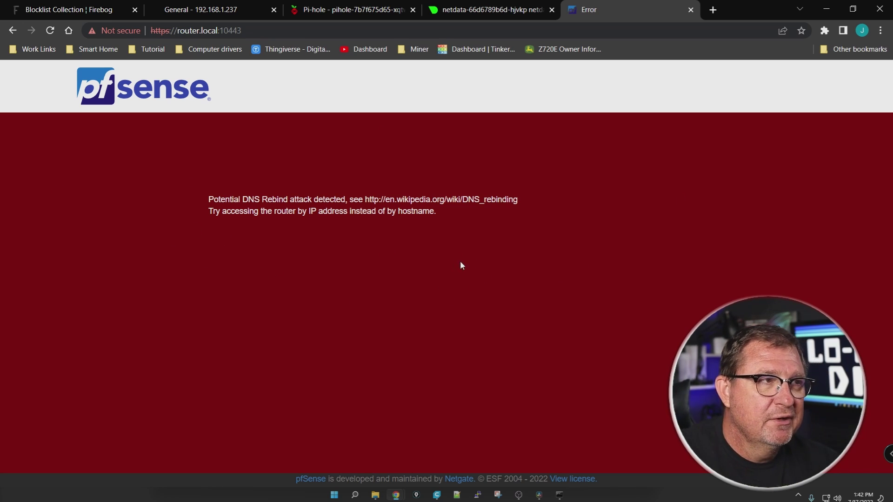
click(691, 9)
Launch netdata's Web Portal from TrueNAS's installed Apps, then start a new domain entry in Pi-hole
click(351, 9)
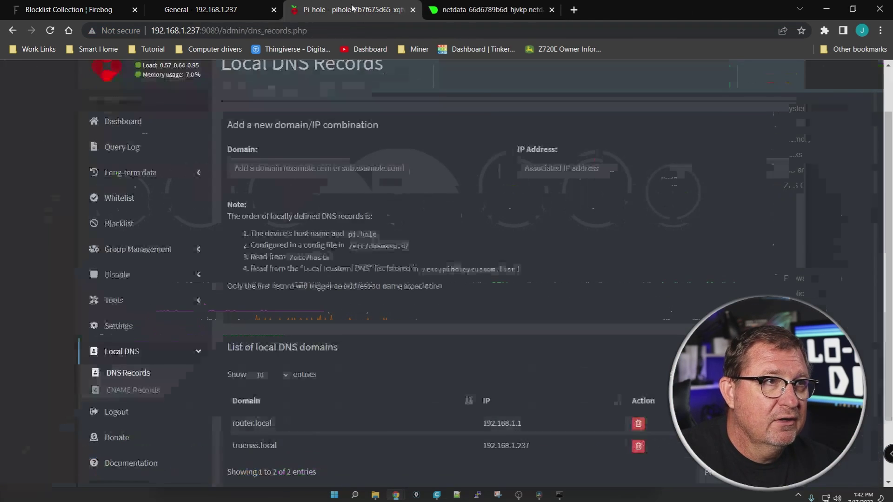
scroll(361, 308, down, 2)
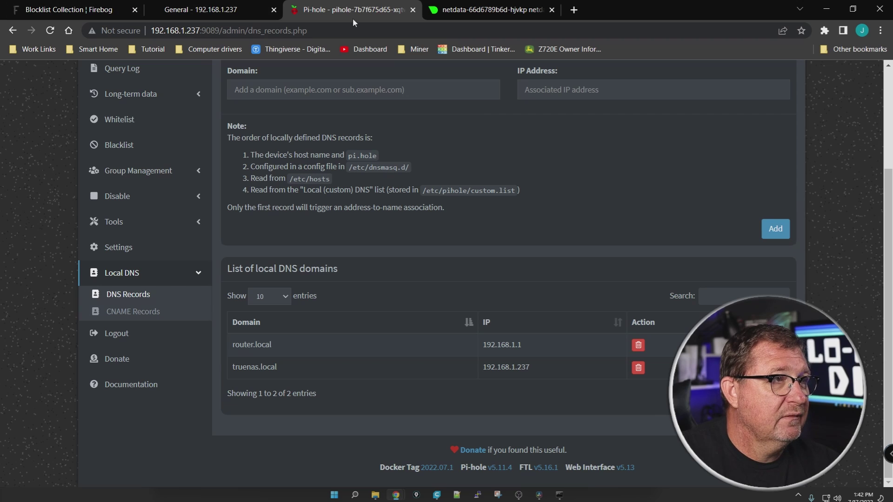
click(196, 10)
click(46, 302)
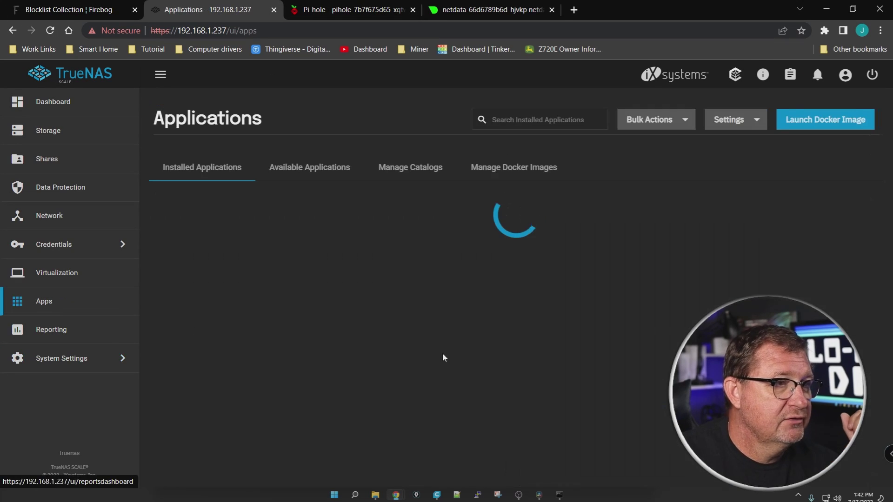
scroll(872, 308, down, 1)
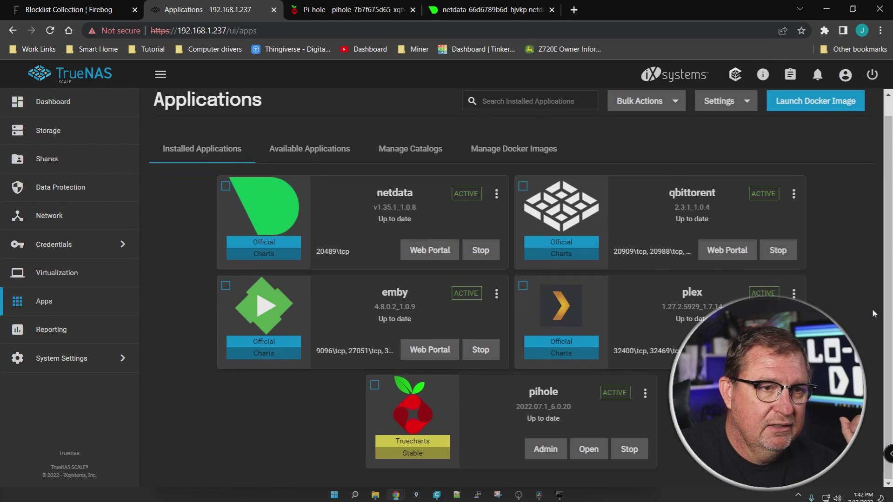
click(440, 260)
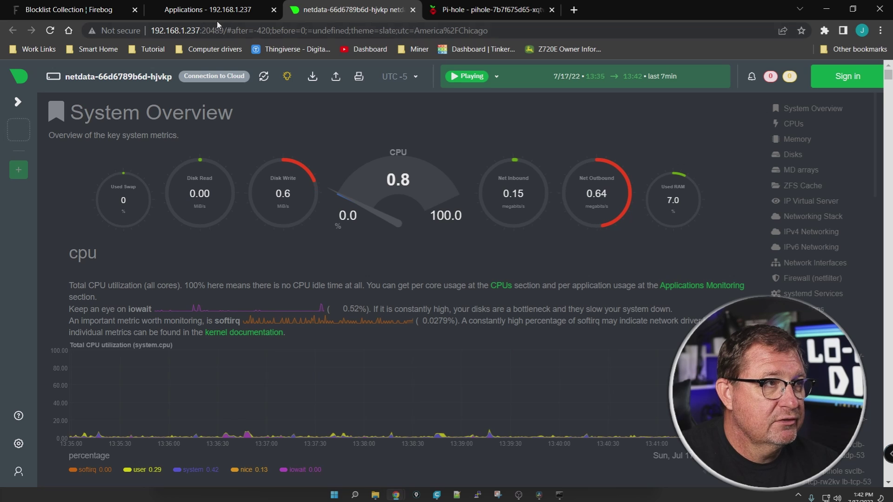
click(465, 10)
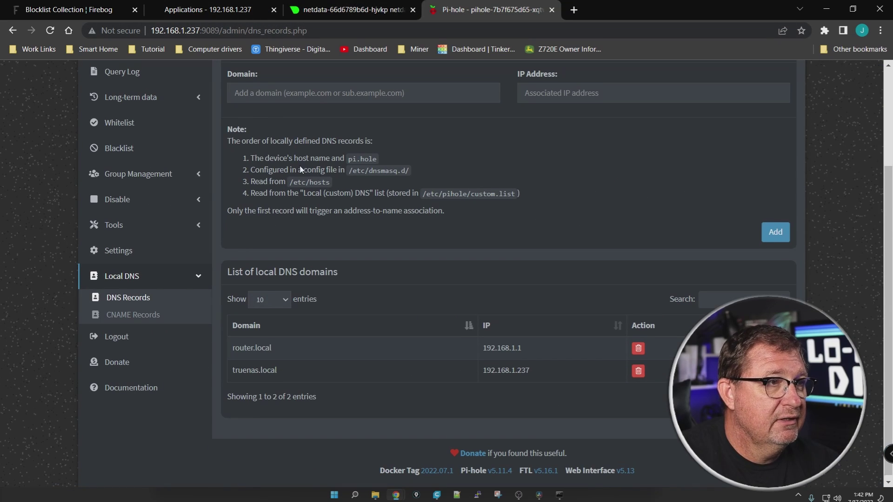
scroll(276, 208, up, 3)
click(270, 222)
Type the data domain name and copy the netdata server address from its browser tab
text(data.local)
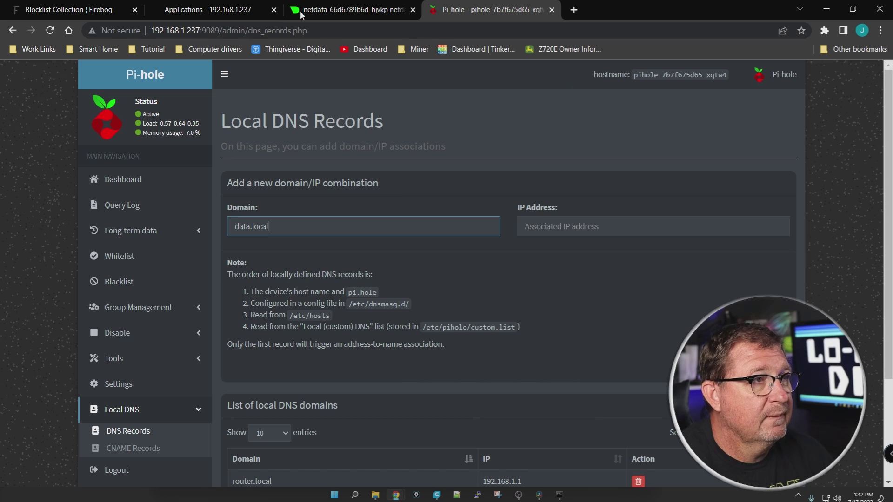
click(196, 11)
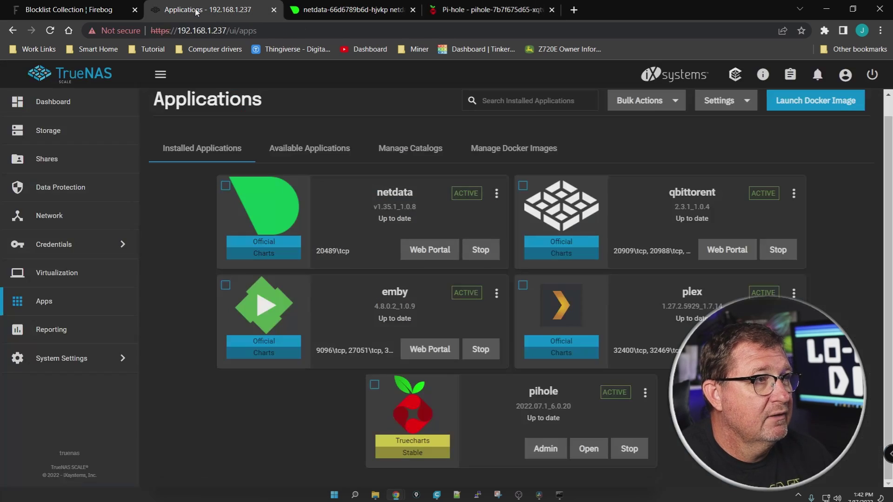
click(328, 11)
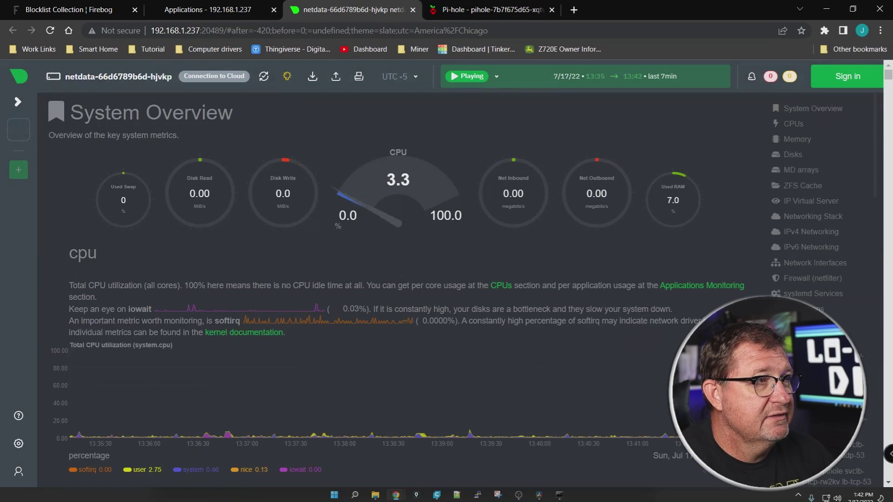
drag(151, 31, 211, 30)
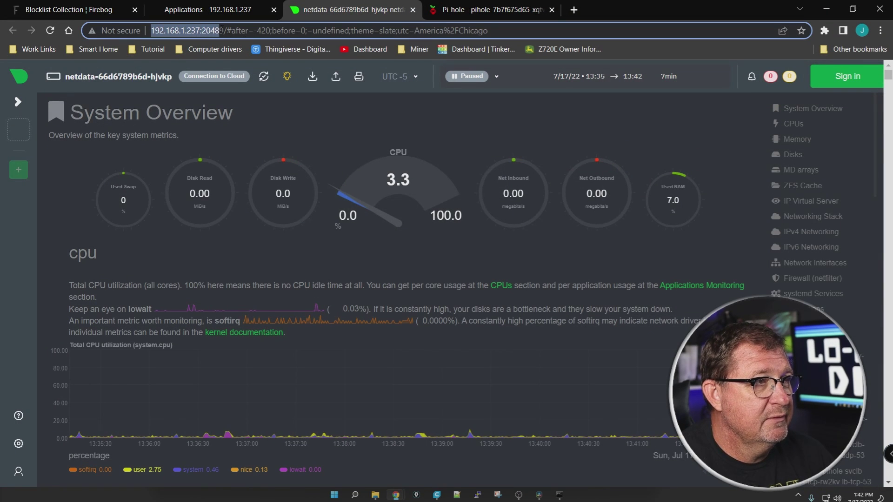
right_click(222, 31)
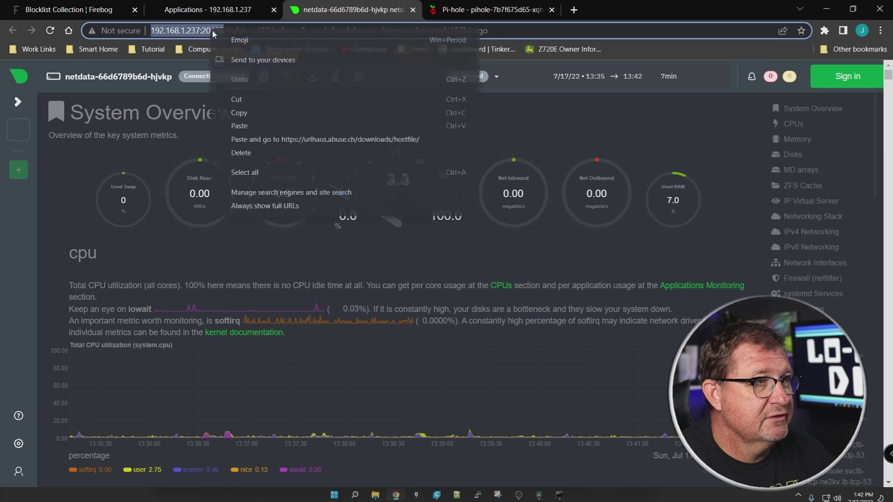
click(252, 114)
click(483, 11)
click(577, 228)
right_click(584, 228)
click(635, 322)
click(778, 367)
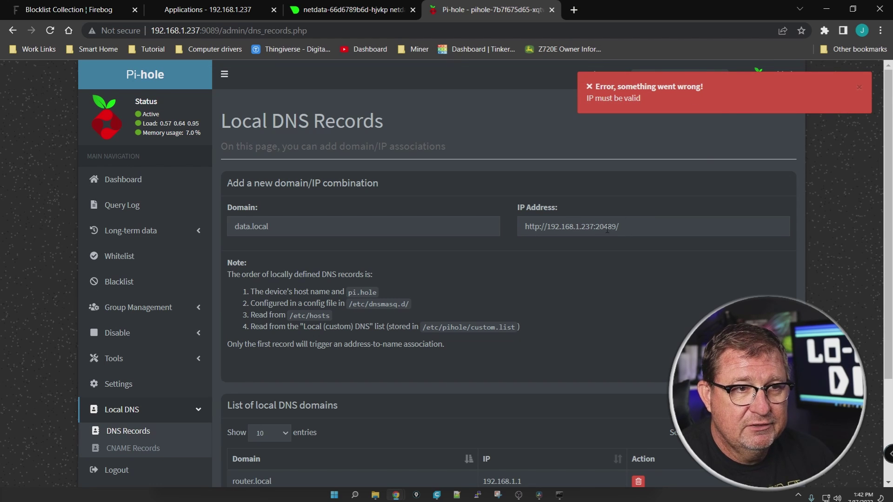
drag(592, 228, 683, 217)
key(BackSpace)
click(778, 368)
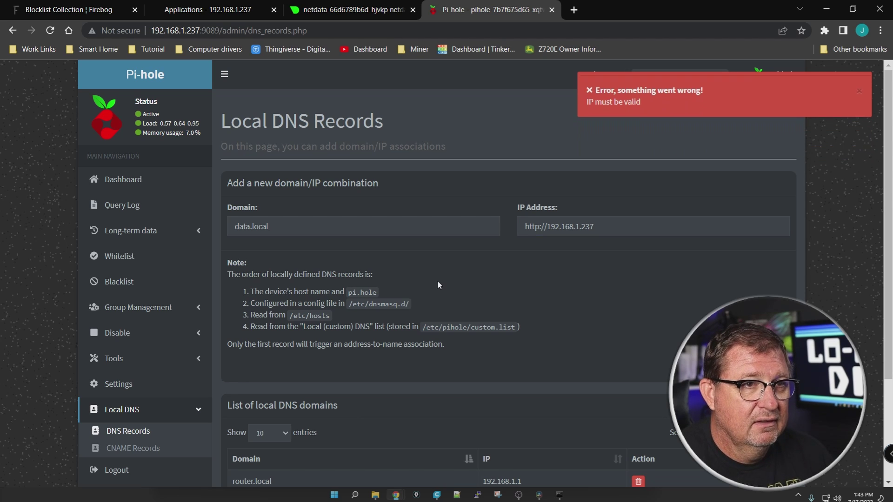
drag(547, 228, 480, 272)
key(BackSpace)
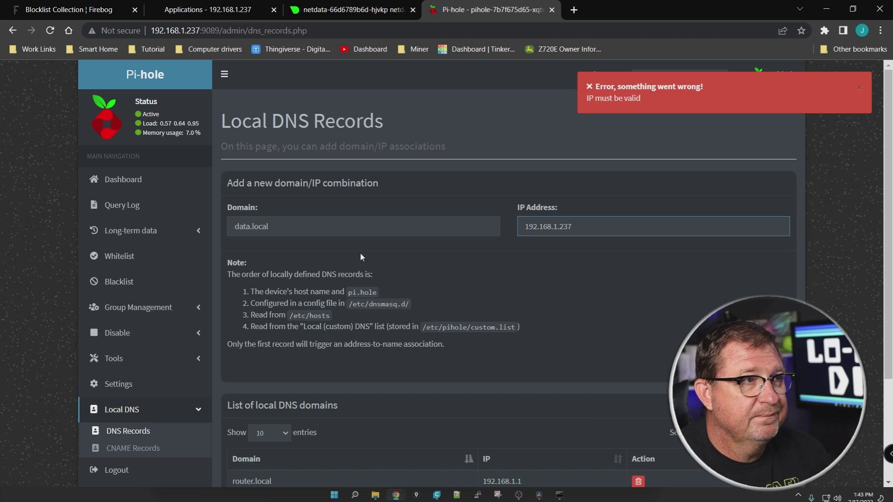
key(Return)
scroll(532, 302, down, 3)
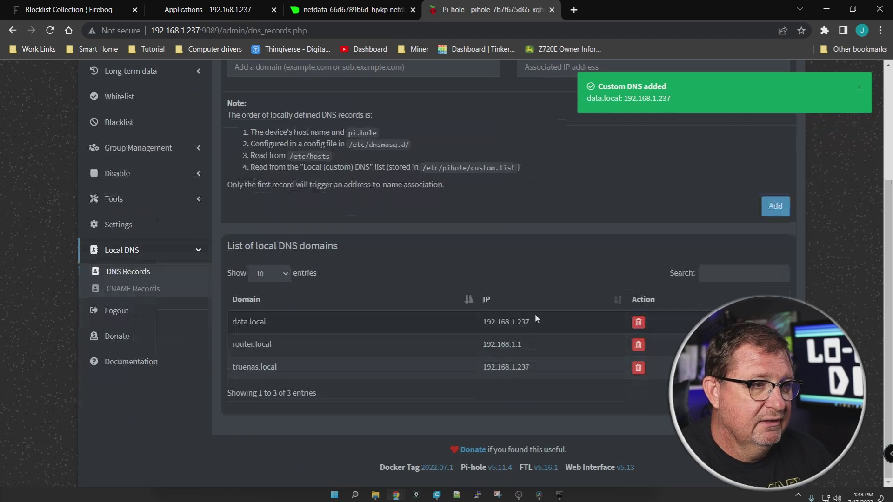
click(579, 11)
text(da)
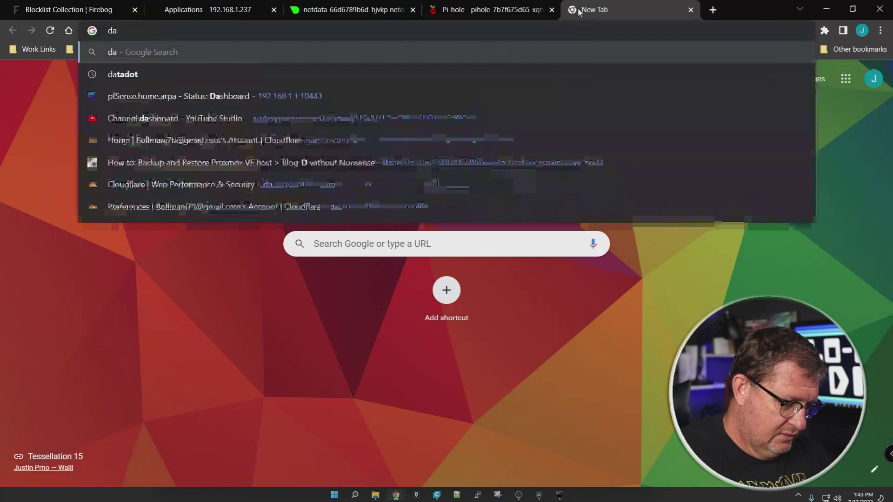
text(ta.local)
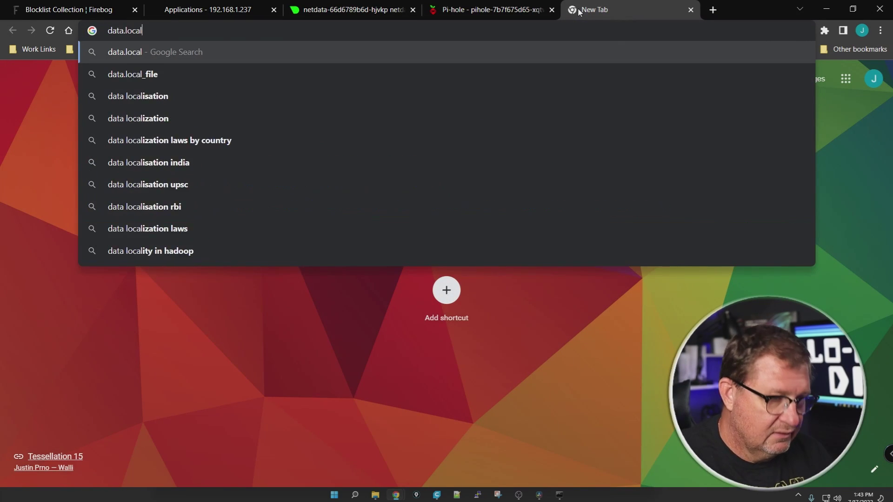
key(Return)
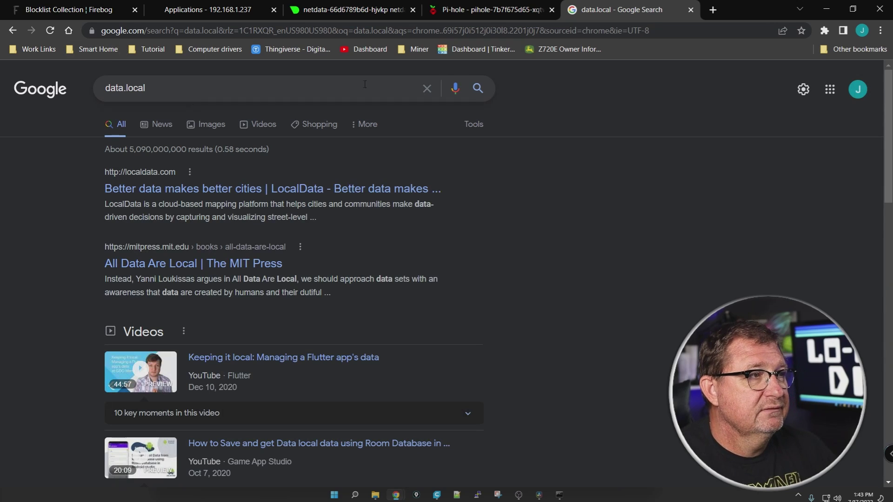
click(568, 29)
text(http://)
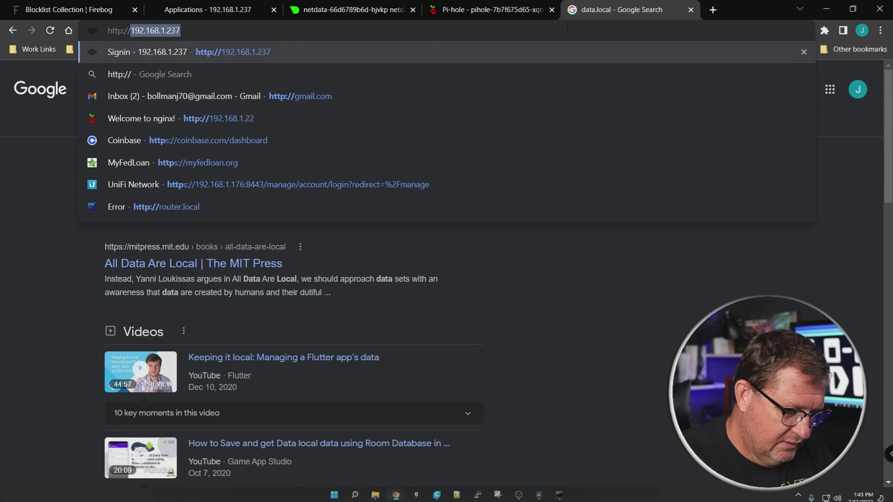
text(data.local)
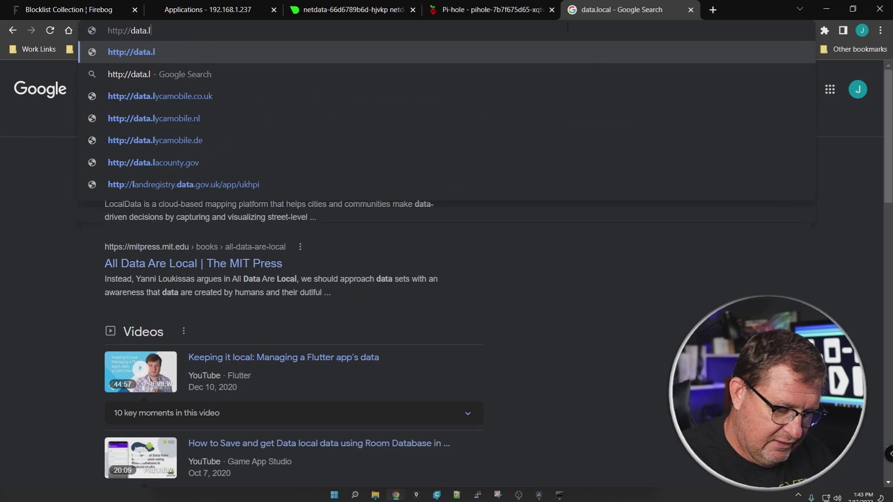
key(Return)
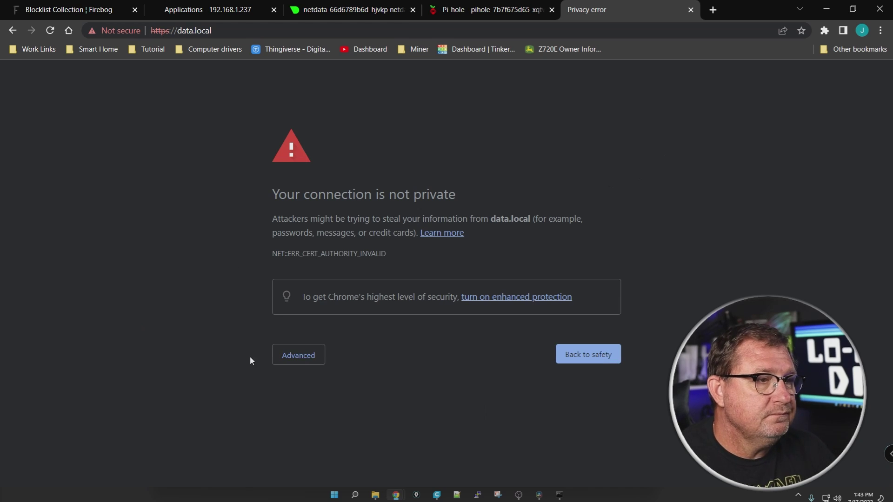
click(298, 356)
click(320, 443)
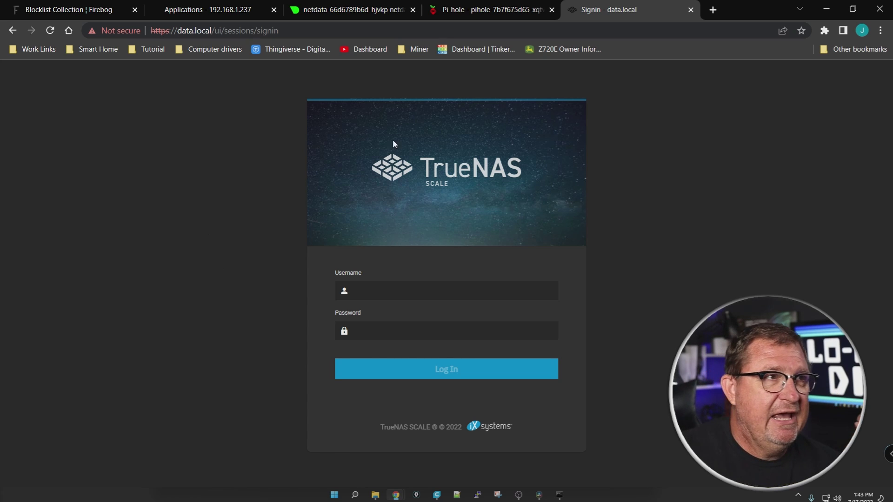
click(691, 10)
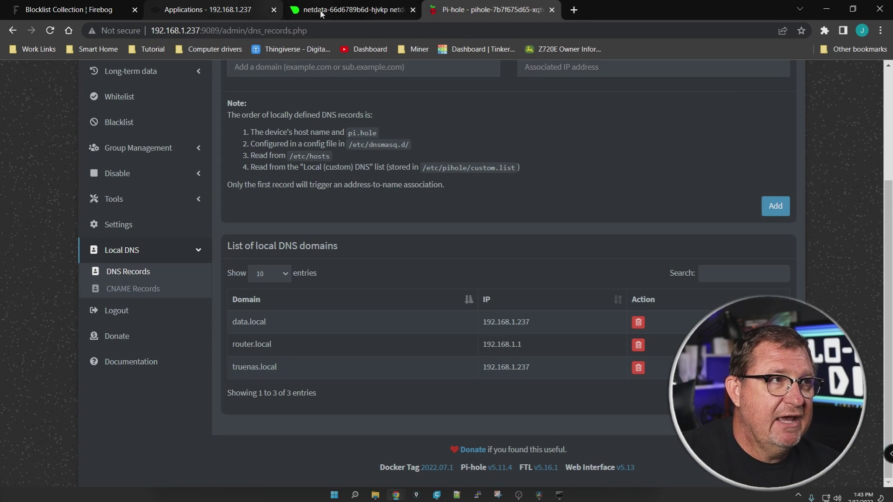
Check netdata's address and port, review Pi-hole's three local DNS records, then open TrueNAS Applications
click(354, 10)
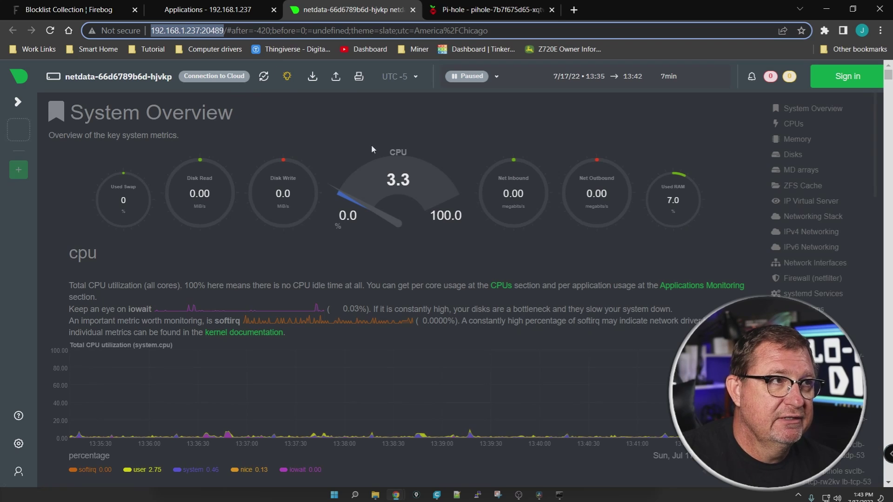
click(202, 31)
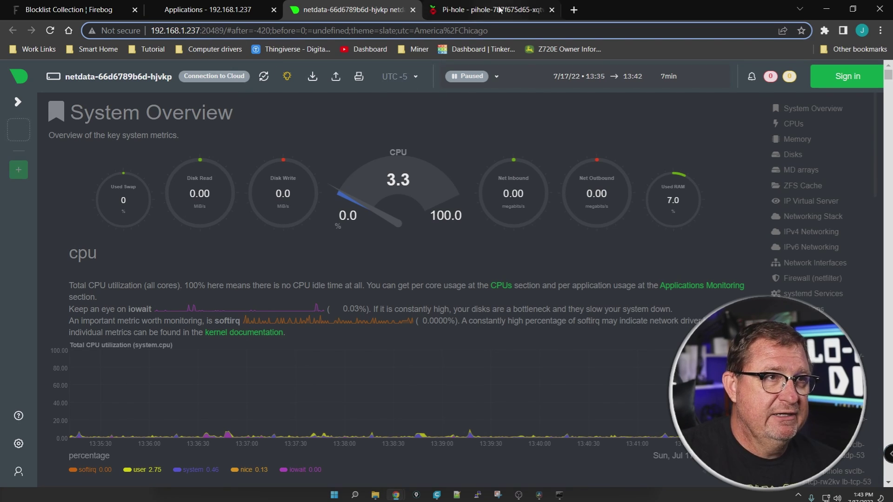
click(489, 10)
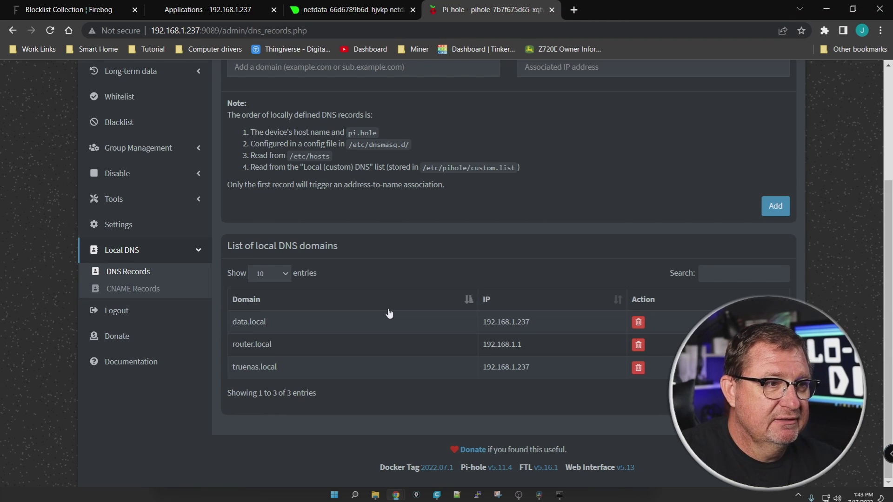
scroll(391, 324, up, 2)
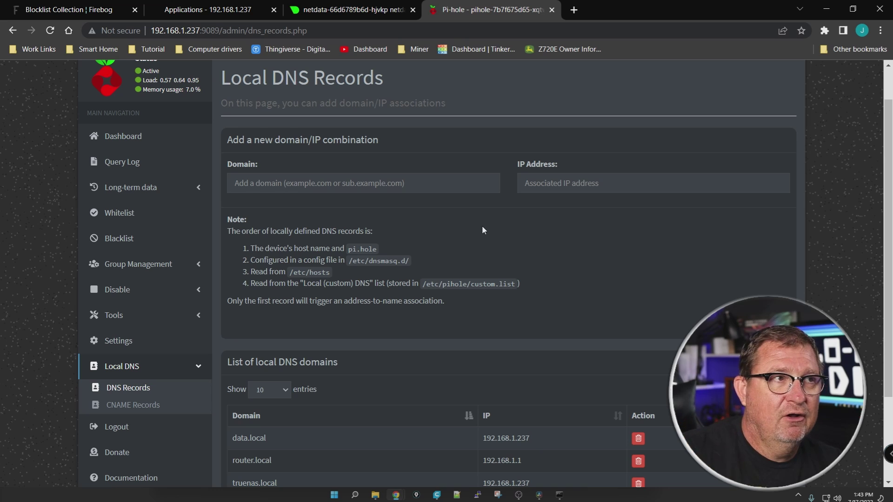
click(242, 6)
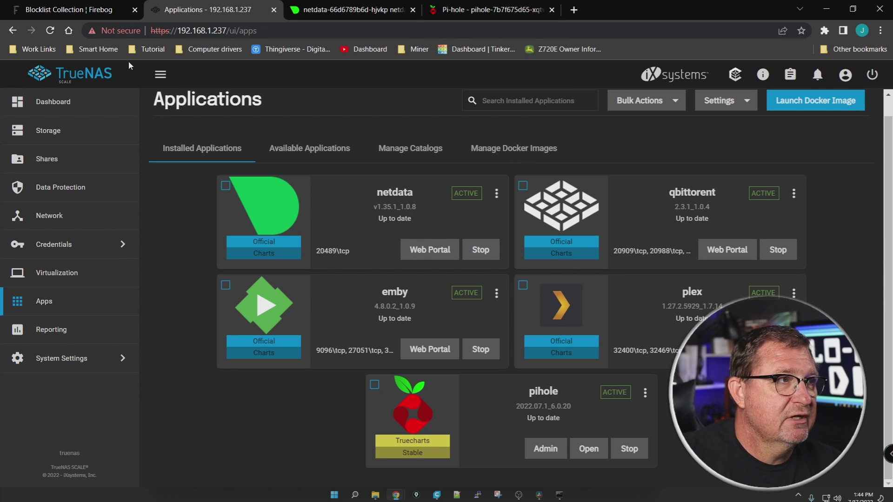
Glance at the Smart Home bookmarks, then return to Pi-hole's list of data.local, router.local and truenas.local
click(88, 49)
click(347, 77)
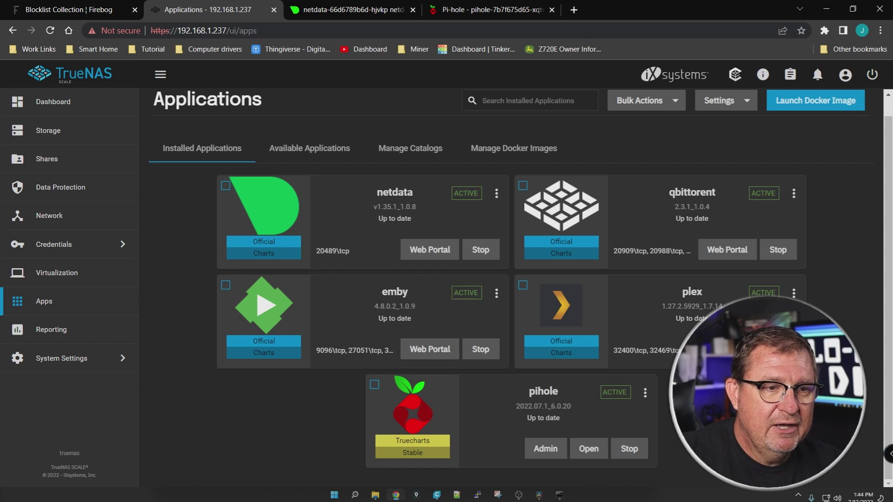
click(488, 10)
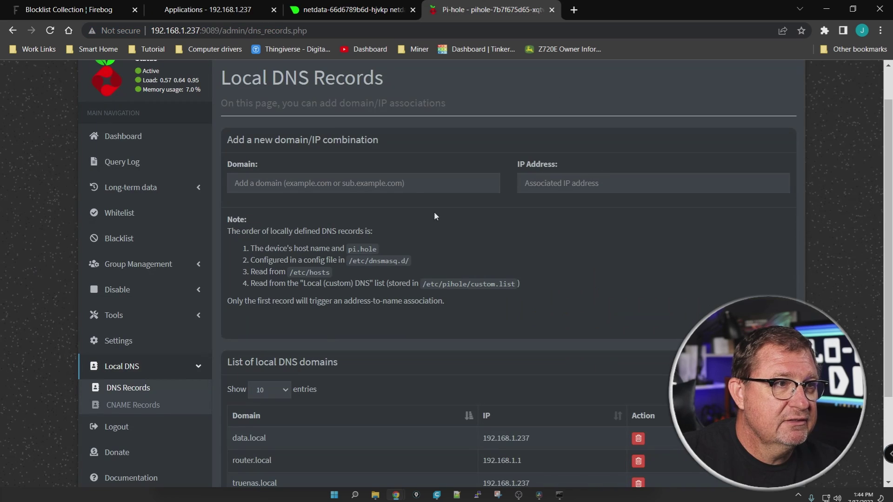
View Pi-hole's DHCP settings, then return to the dashboard showing 355 queries with 70 blocked
click(116, 341)
click(319, 115)
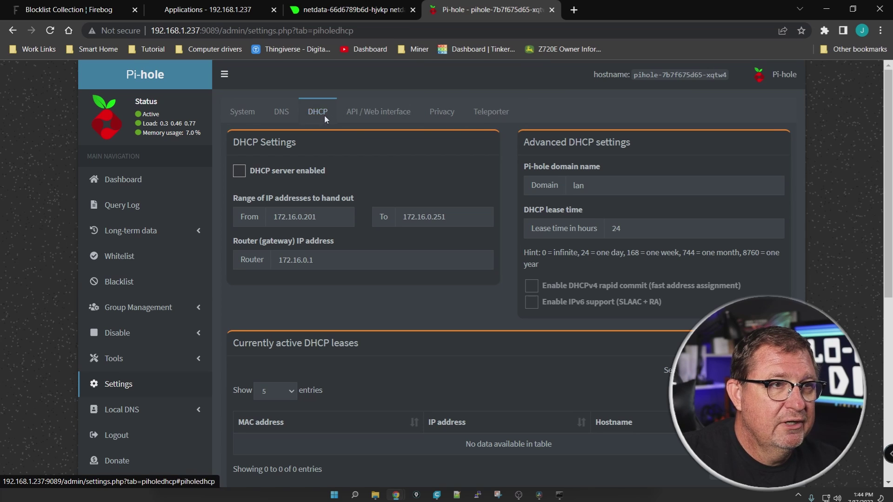
click(143, 194)
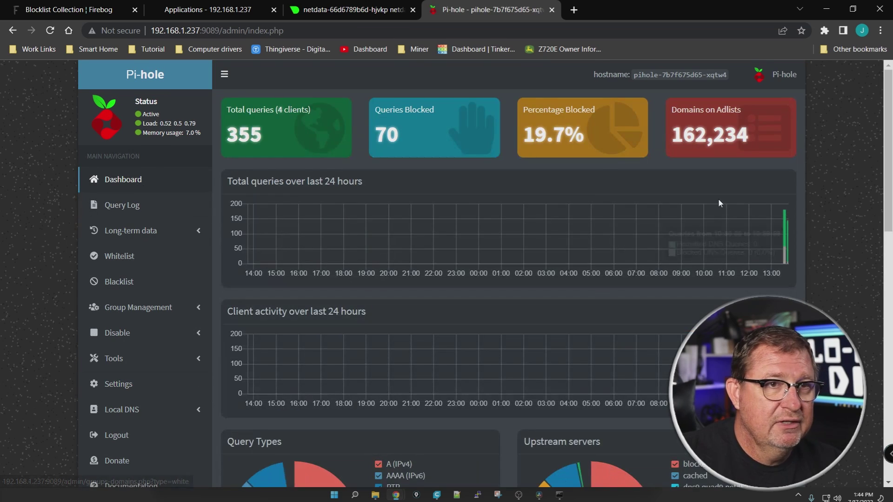